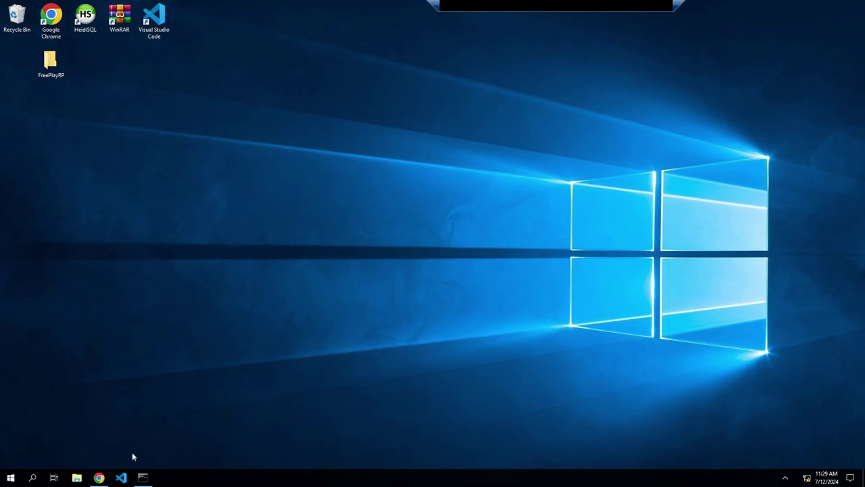
- Download the ps-inventory 1.0.5 release archive from the Project-Sloth GitHub repository and bring its Downloads folder into view
left_click(98, 478)
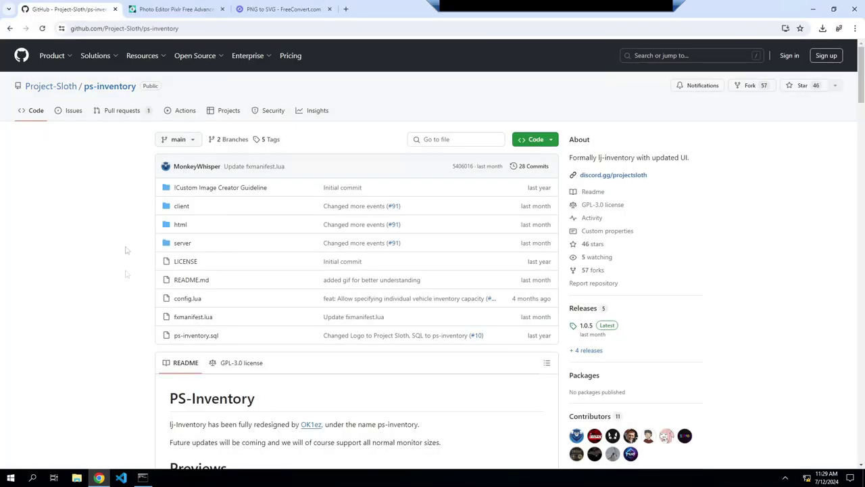
mouse_move(96, 56)
left_click(587, 326)
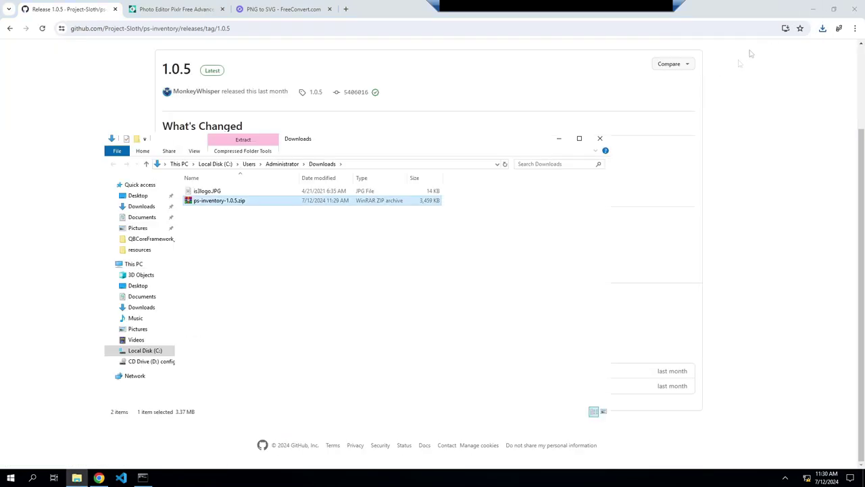
left_click(813, 9)
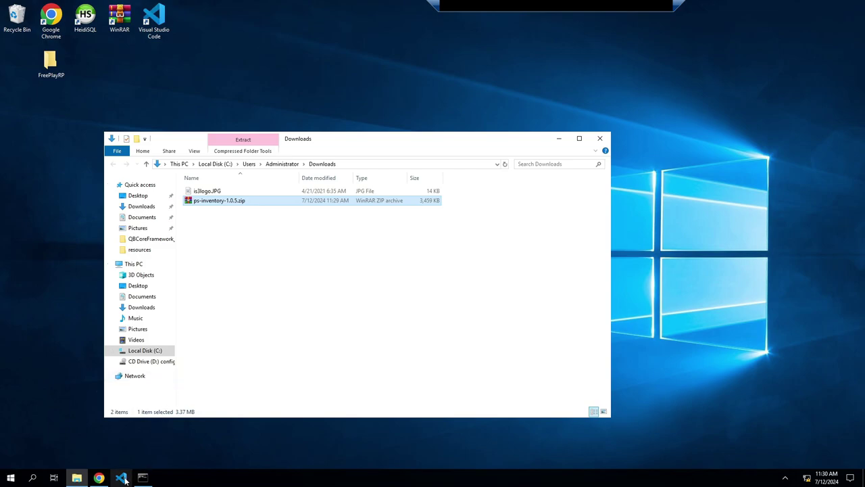
- Extract ps-inventory-1.0.5.zip into its own ps-inventory-1.0.5 folder and open that folder
right_click(228, 203)
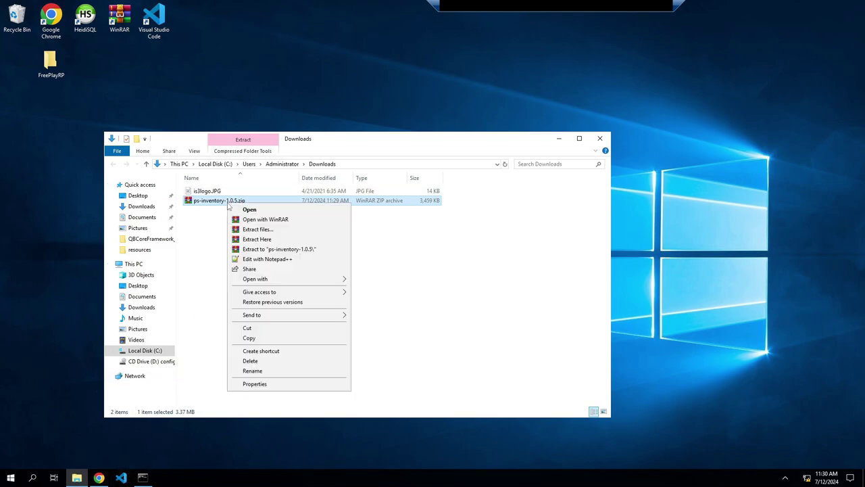
left_click(269, 250)
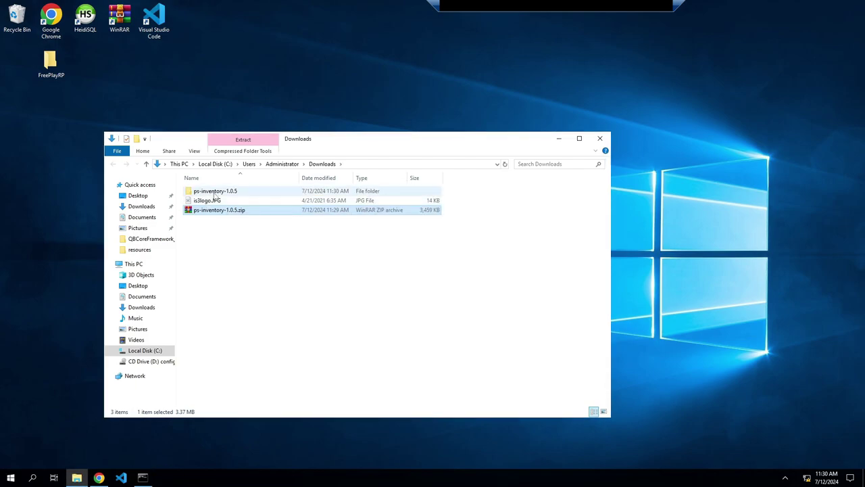
double_click(215, 190)
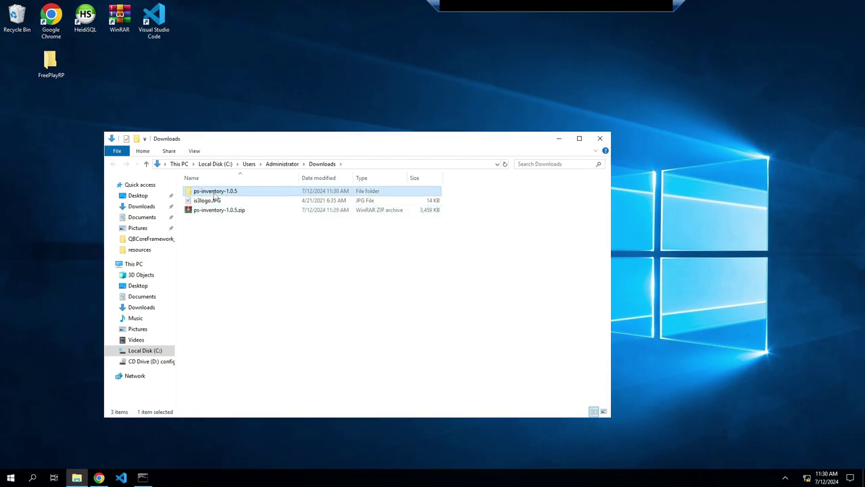
- Open the server's [ps] folder under FreePlayRP, txData, QBCoreFramework_9030DE.base, resources in a second window
double_click(50, 62)
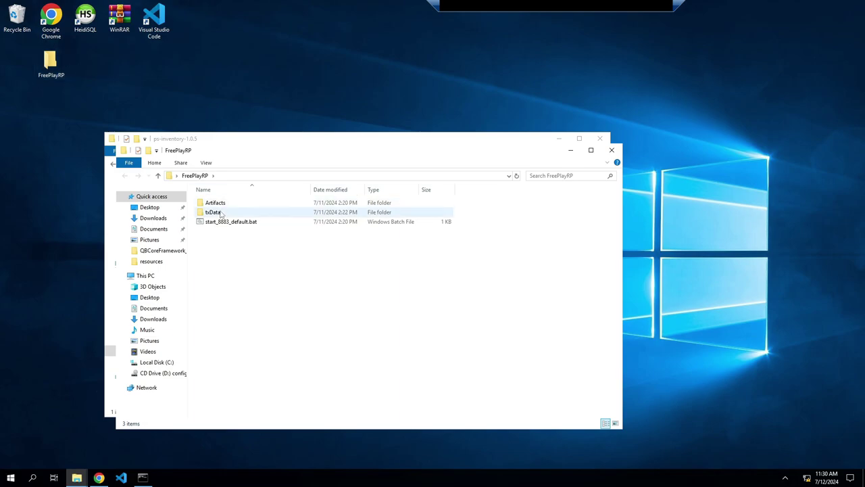
double_click(214, 212)
double_click(221, 214)
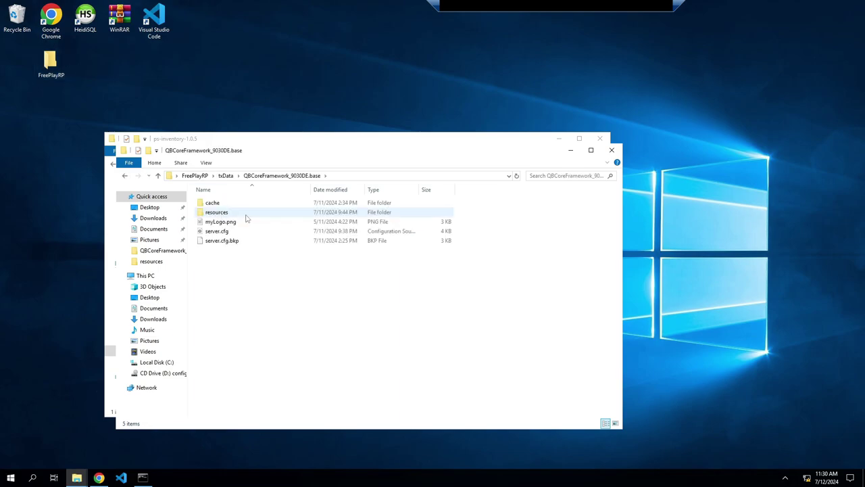
double_click(245, 216)
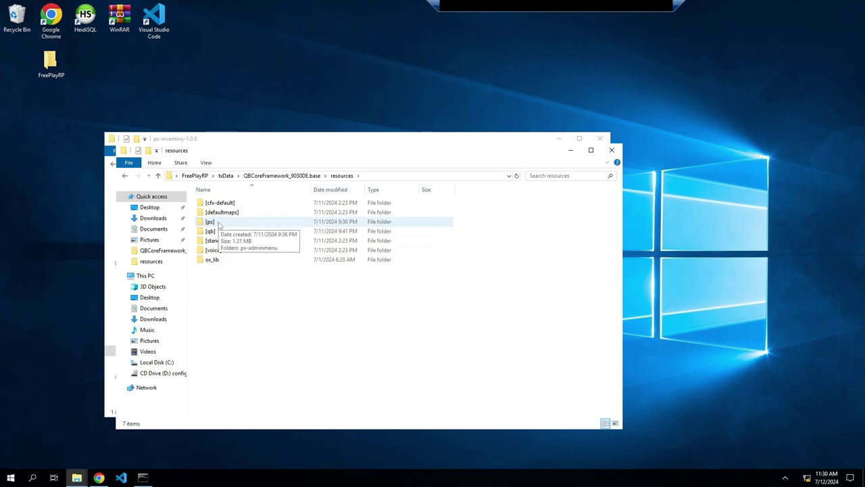
double_click(219, 223)
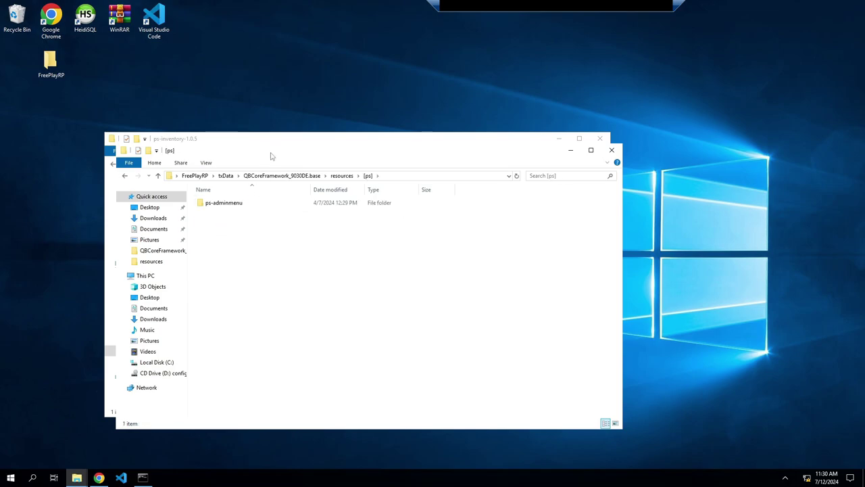
- Arrange both folder windows side by side and move the inner ps-inventory-1.0.5 folder into [ps]
left_click_drag(271, 156, 456, 129)
left_click(210, 144)
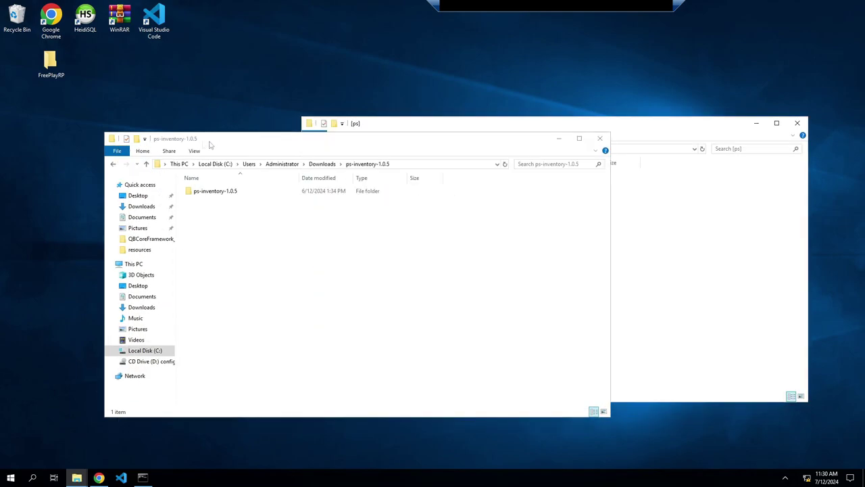
left_click_drag(210, 144, 125, 138)
double_click(145, 185)
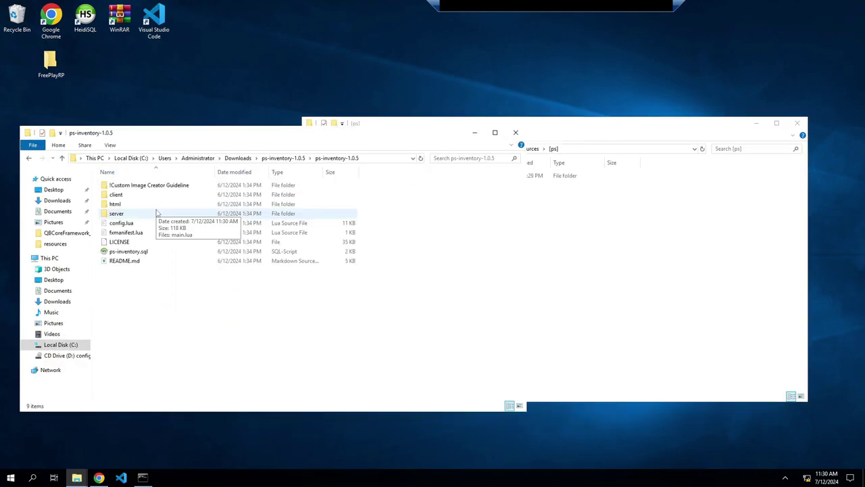
key("BackSpace")
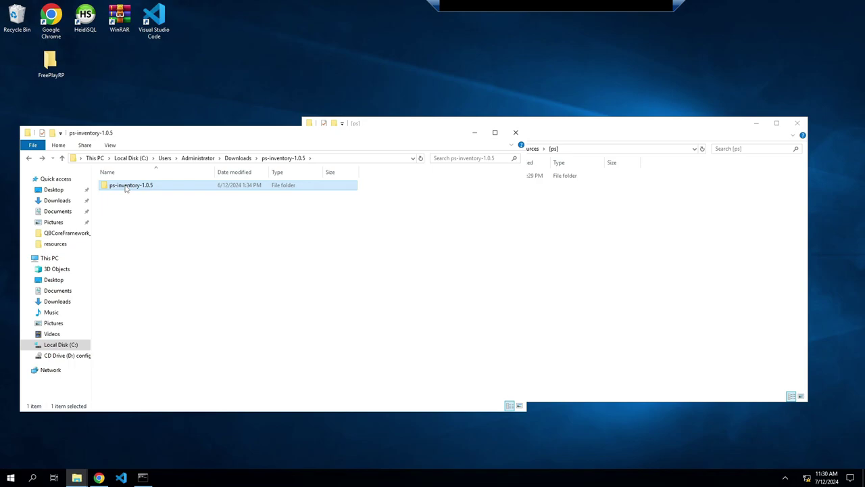
left_click_drag(125, 188, 587, 257)
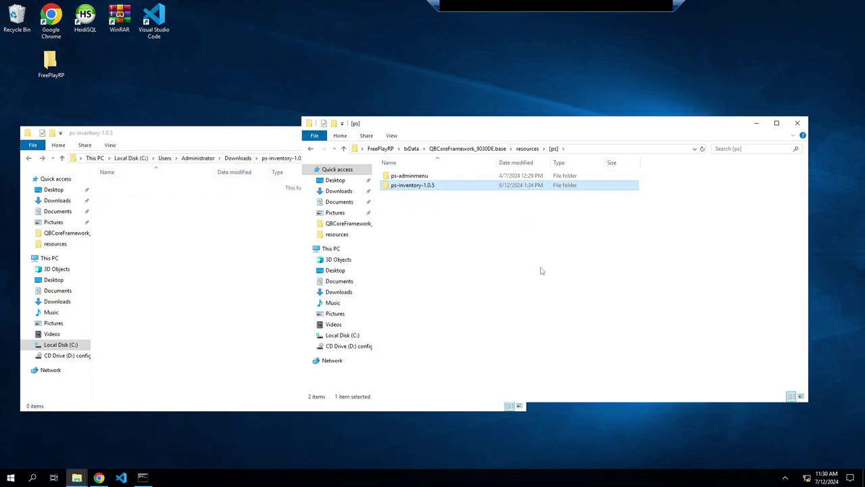
- Rename the moved folder to ps-inventory and close the emptied download folder's window
left_click(425, 185)
left_click_drag(437, 185, 428, 185)
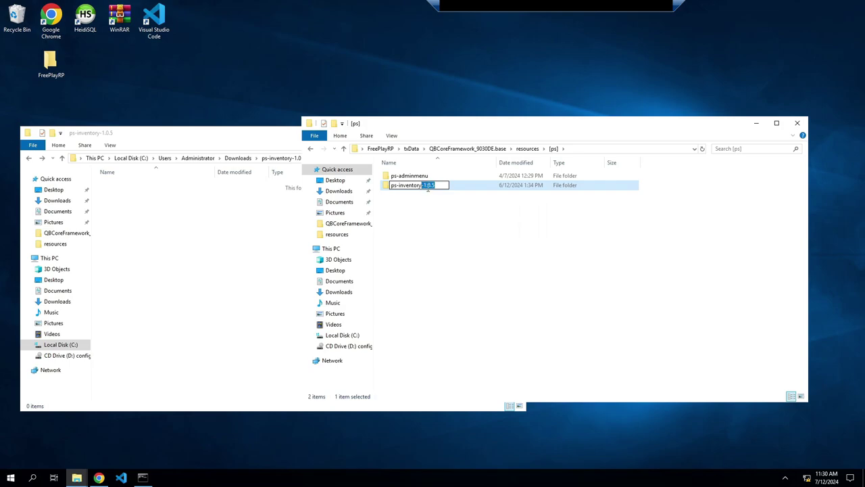
key("BackSpace")
left_click(436, 235)
left_click(201, 139)
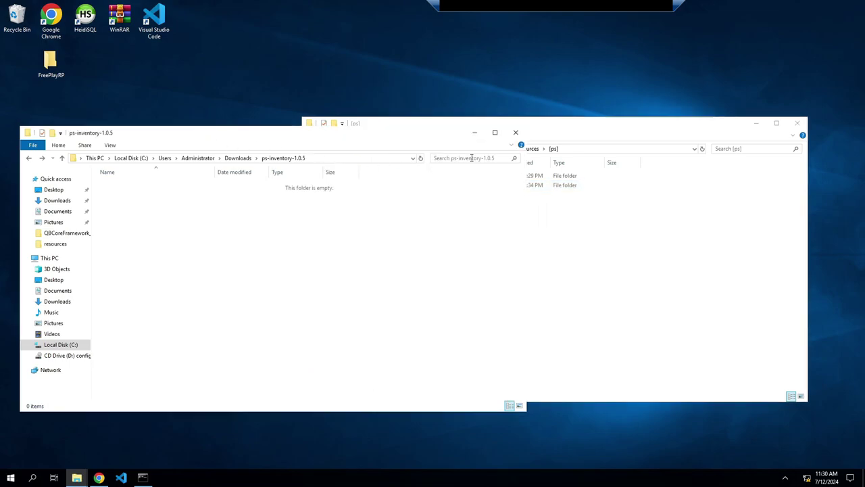
left_click(519, 132)
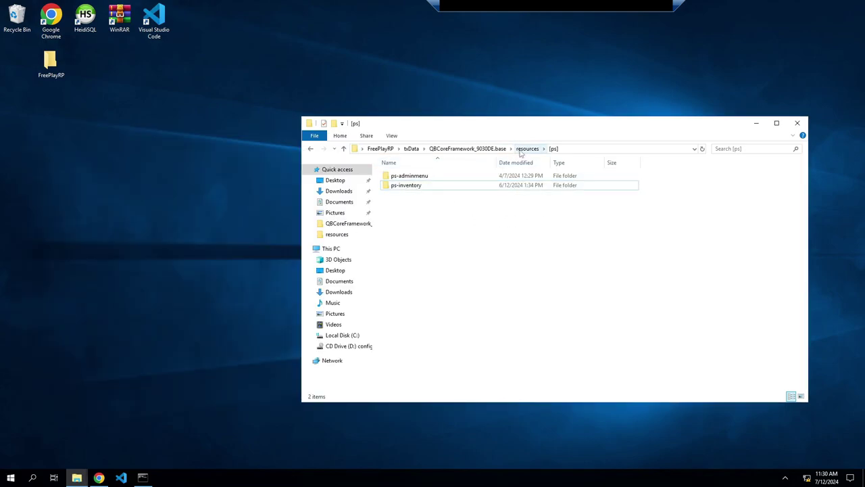
- Delete the qb-inventory folder from the server's resources/[qb] folder
left_click(523, 150)
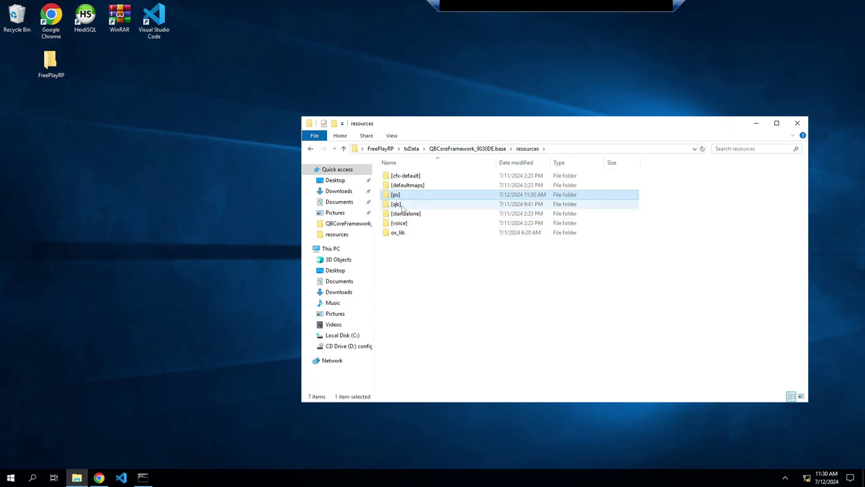
double_click(403, 205)
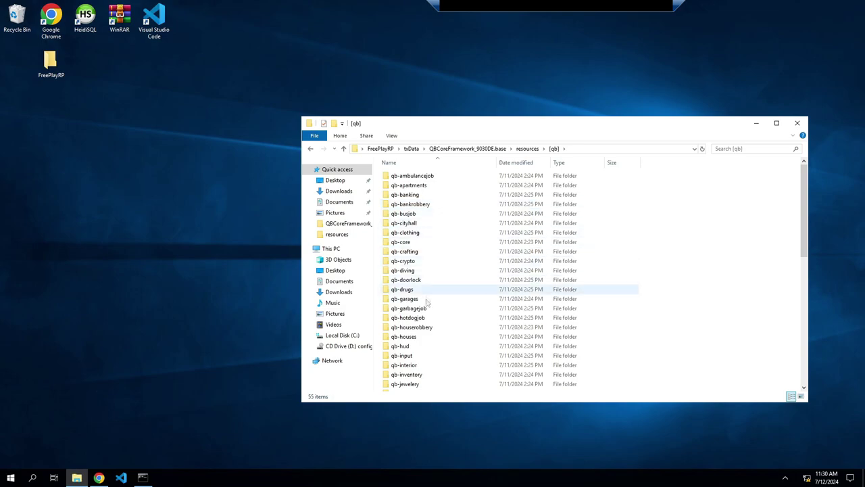
scroll(416, 331, "down", 3)
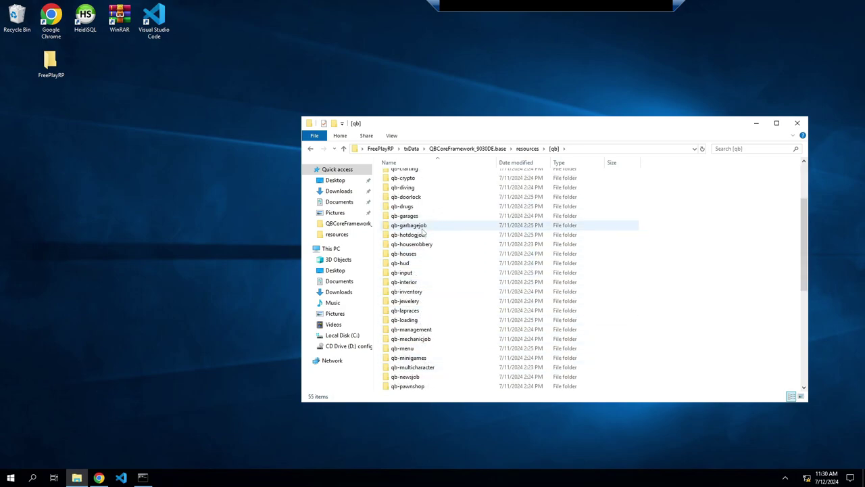
right_click(406, 292)
left_click(429, 260)
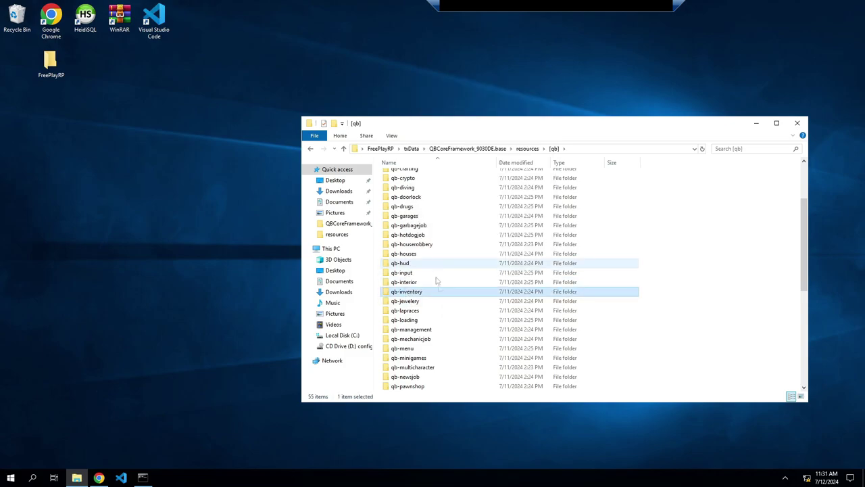
- Go back to resources and open the ps-inventory folder inside [ps] to view its files
left_click(528, 148)
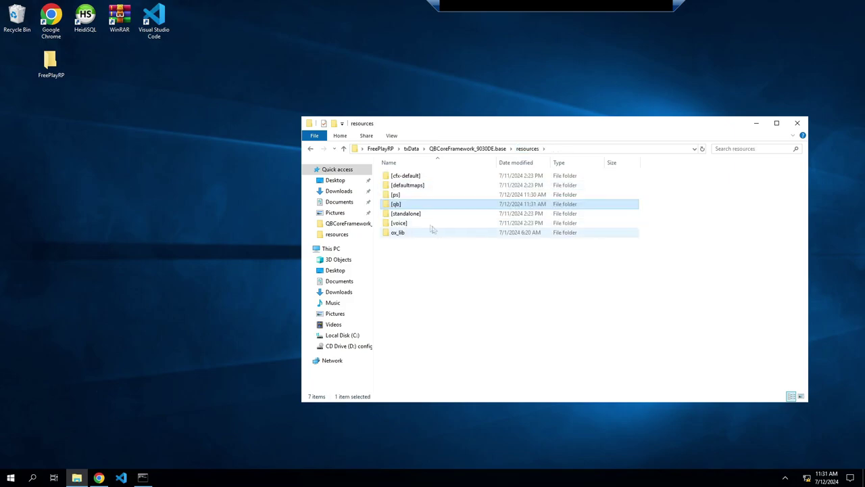
double_click(405, 196)
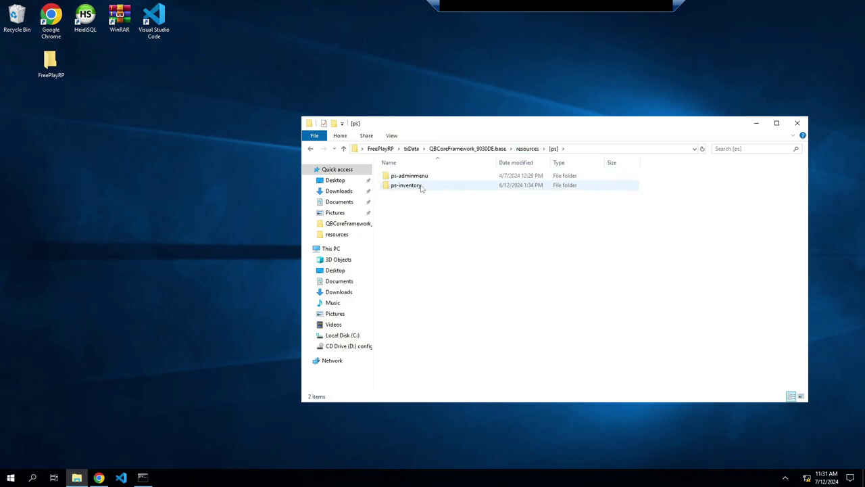
double_click(420, 187)
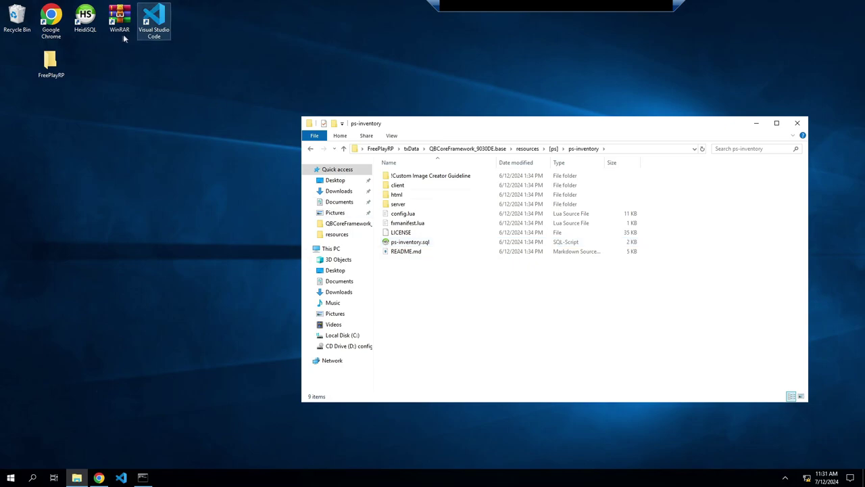
- Open the FreePlayRP session in HeidiSQL and load ps-inventory.sql from resources/[ps]/ps-inventory, accepting auto-detected encoding
left_click(85, 22)
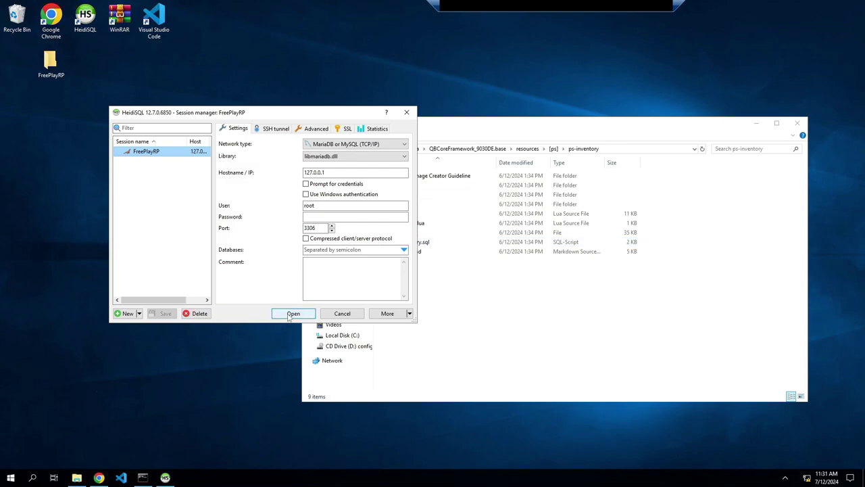
left_click(293, 314)
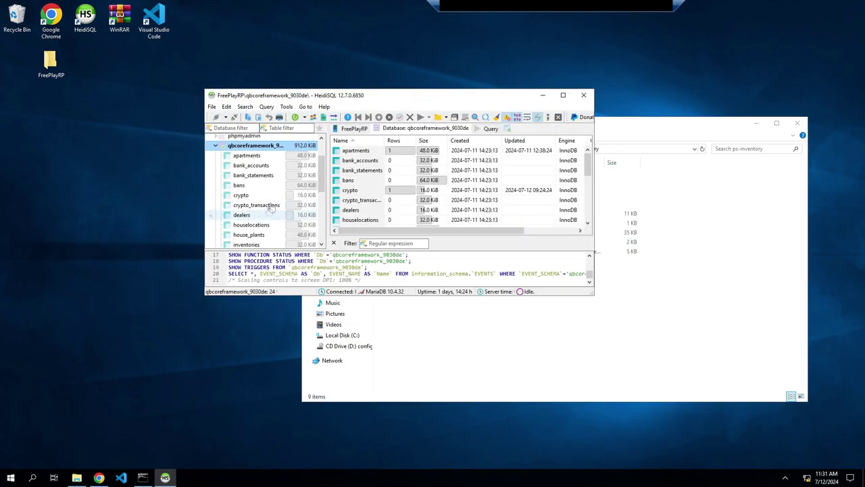
left_click(438, 118)
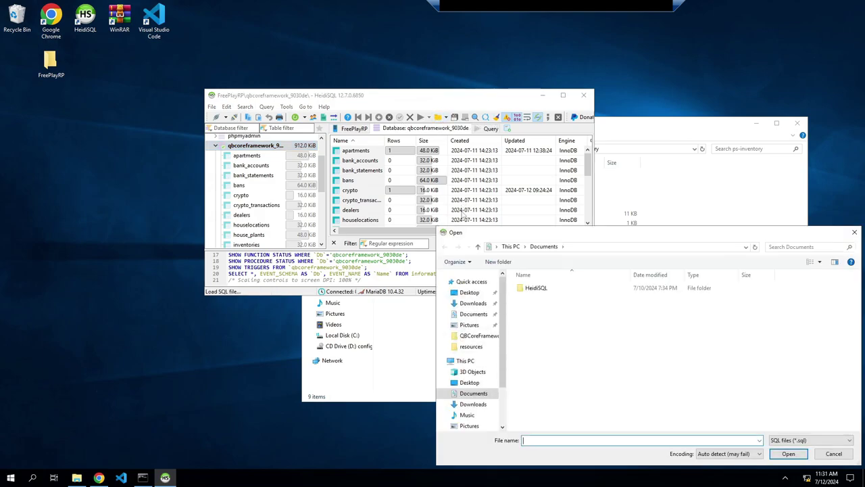
left_click(479, 334)
double_click(540, 296)
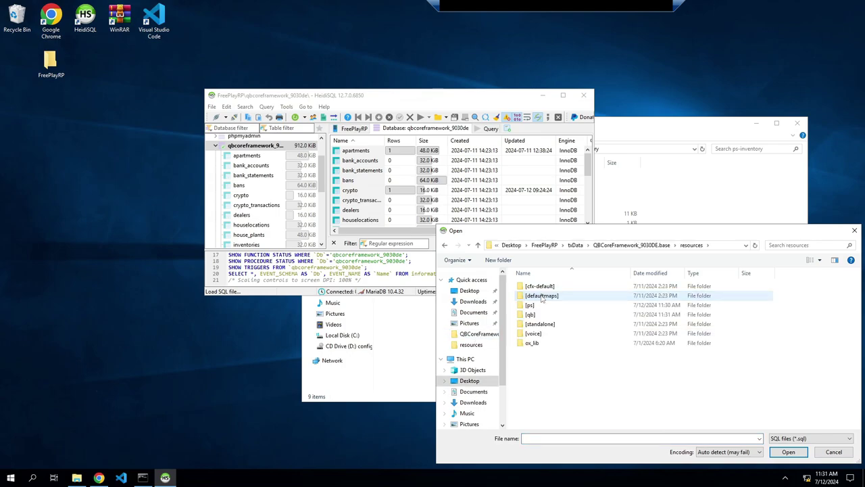
double_click(533, 305)
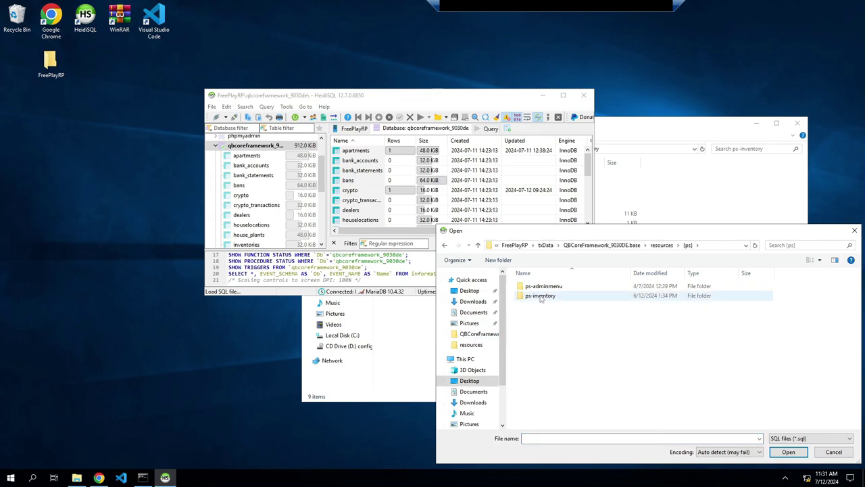
double_click(541, 296)
left_click(544, 324)
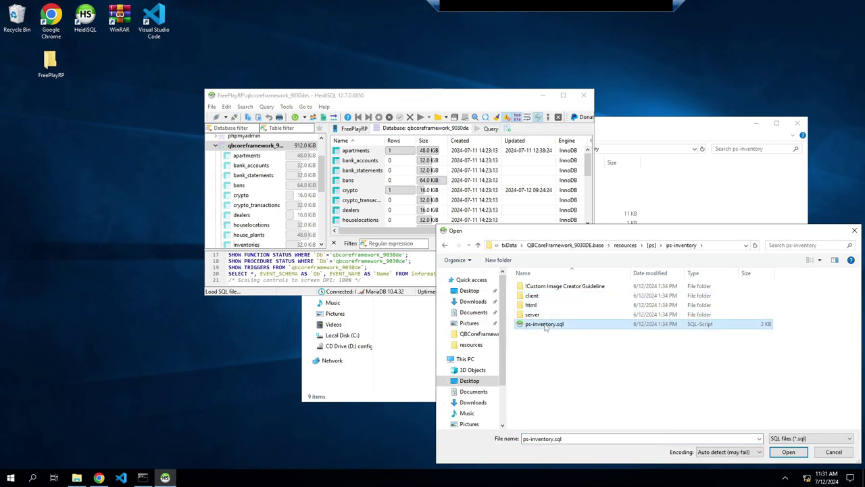
left_click(786, 454)
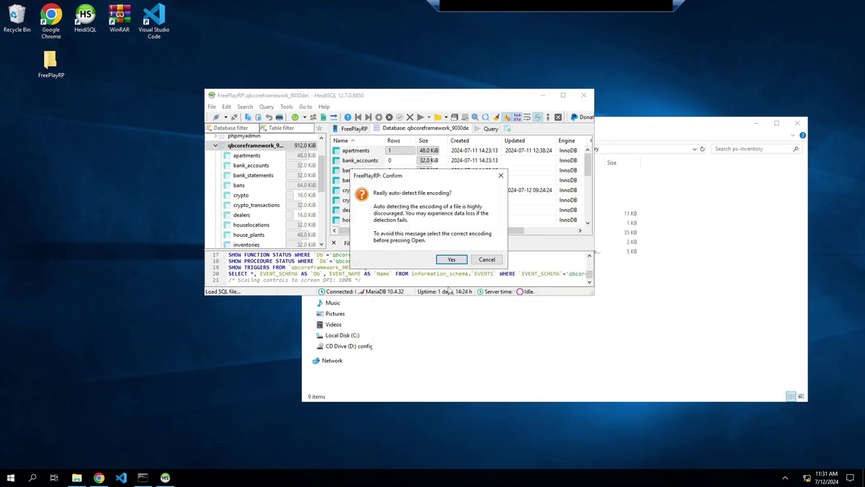
left_click(451, 263)
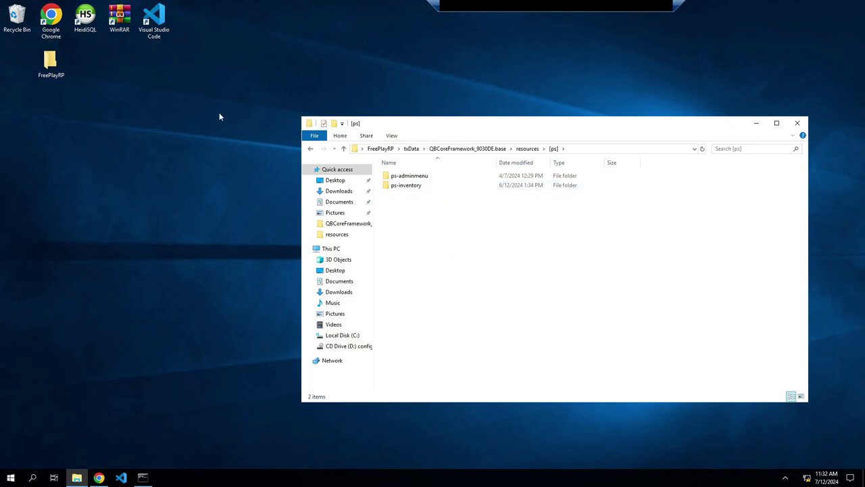
- Switch to Visual Studio Code and add the resources folder of QBCoreFramework_9030DE.base to the workspace
left_click(154, 23)
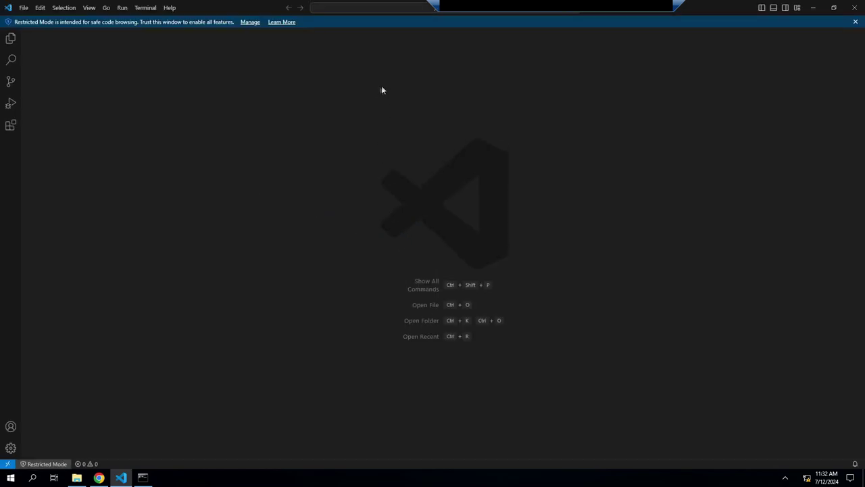
left_click(23, 9)
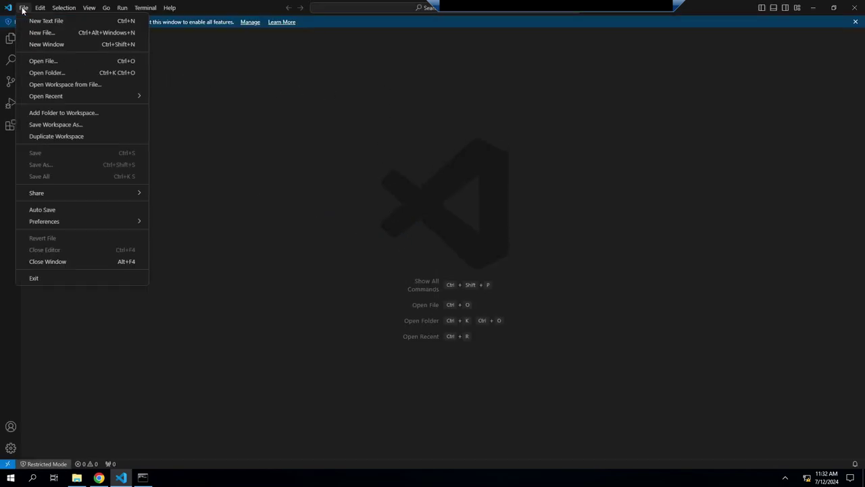
left_click(75, 114)
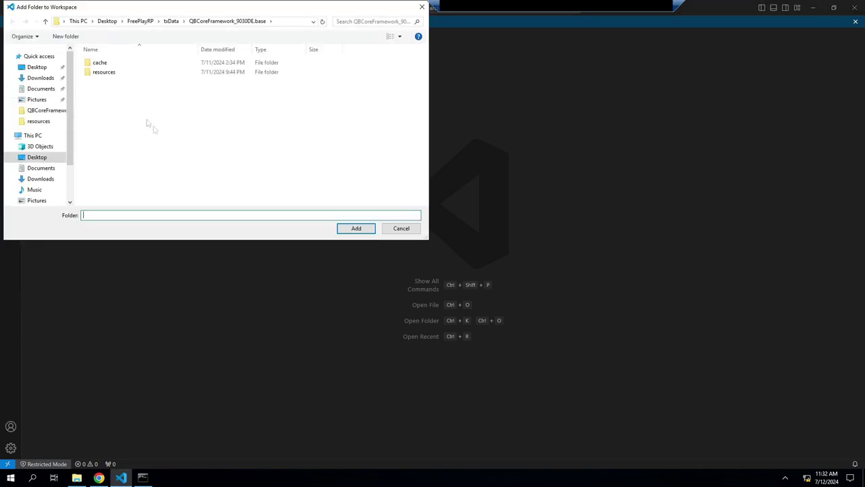
left_click(106, 73)
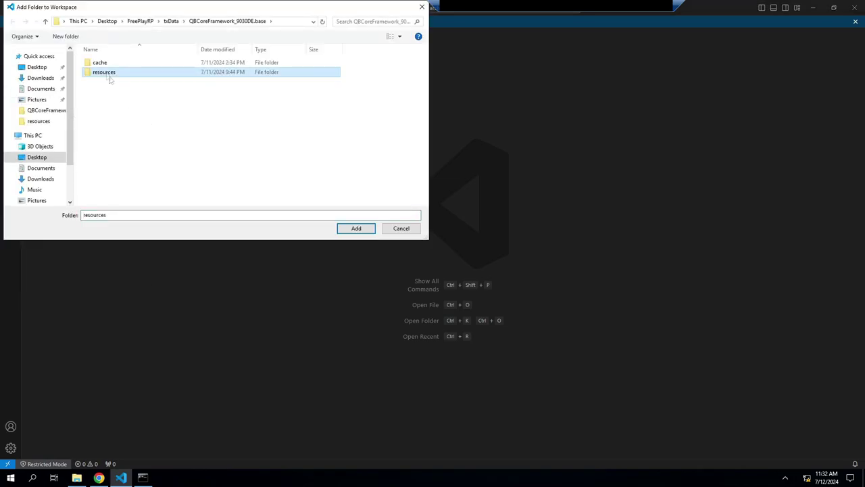
left_click(356, 228)
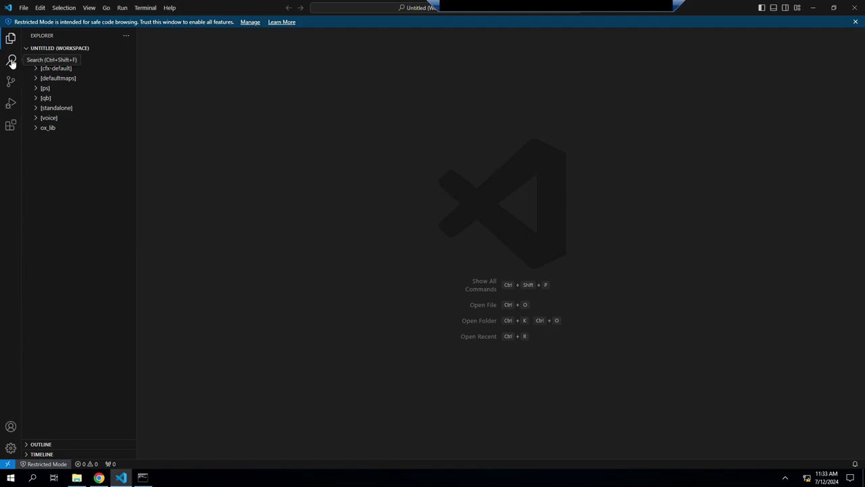
- Replace all occurrences of qb-inventory with ps-inventory across the resources workspace, then close the editor window
double_click(12, 63)
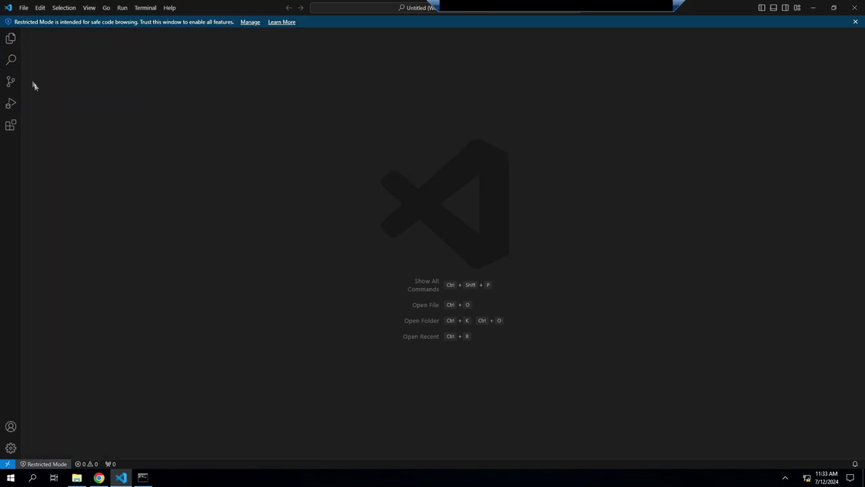
left_click(12, 61)
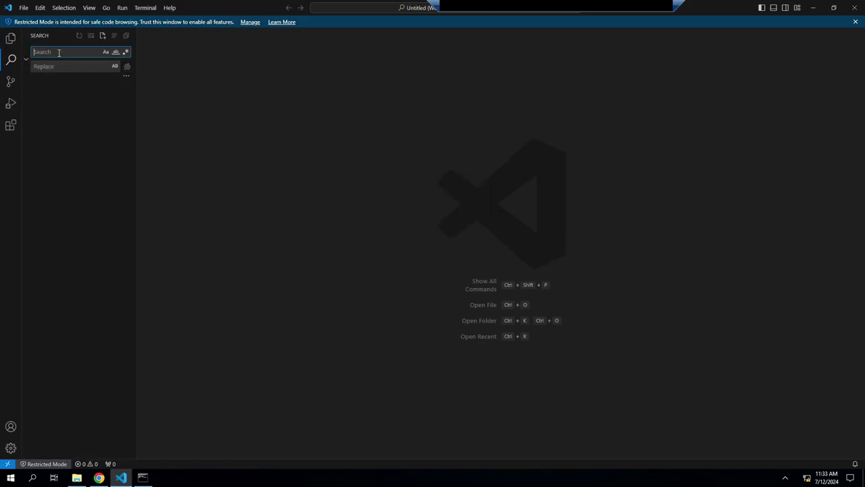
type("c")
type("b-inventory")
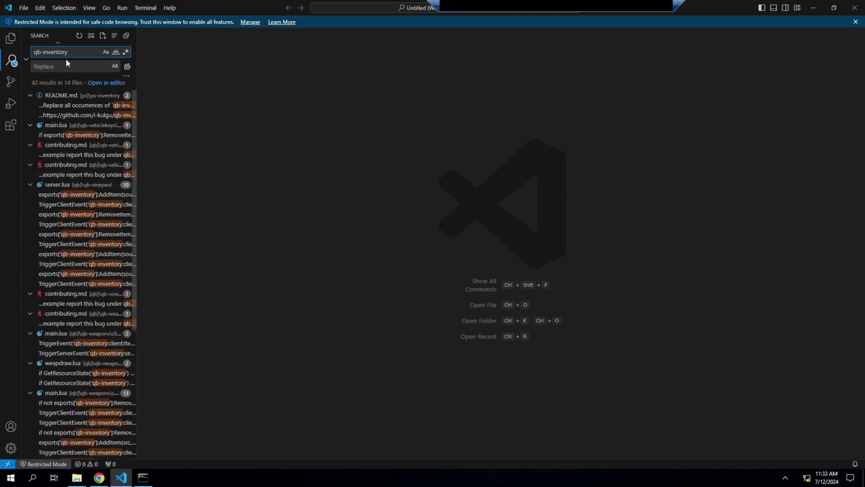
left_click(66, 65)
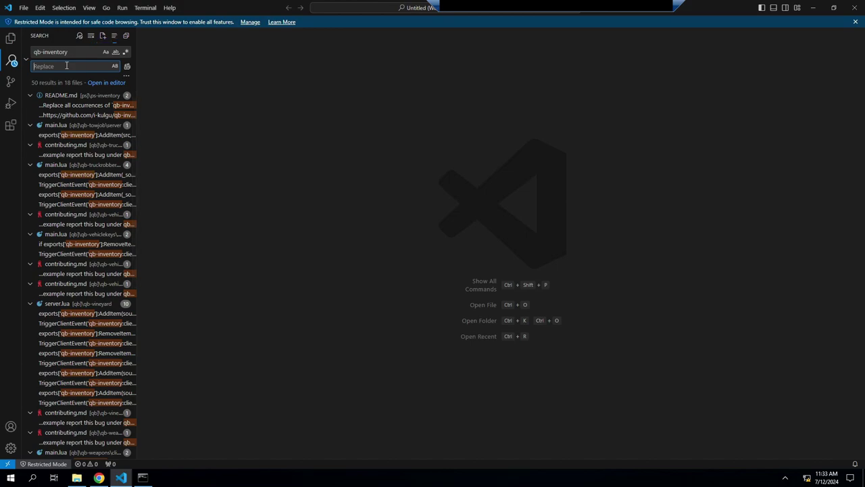
type("ps-in")
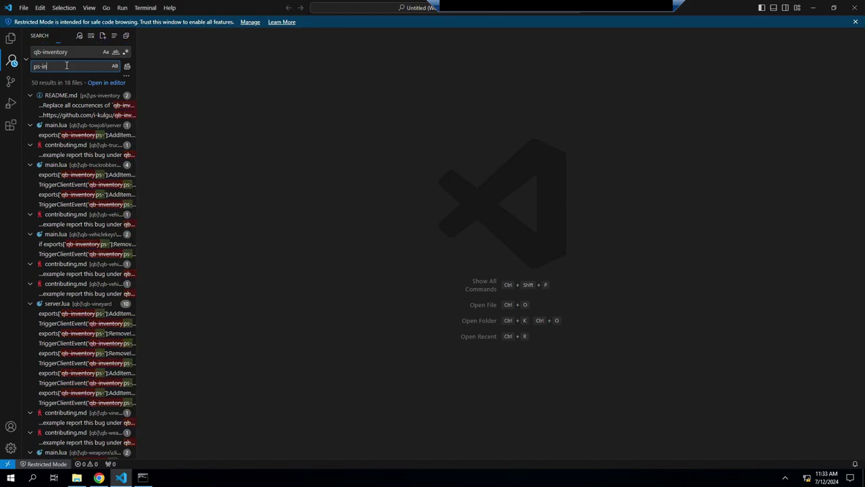
type("ventory")
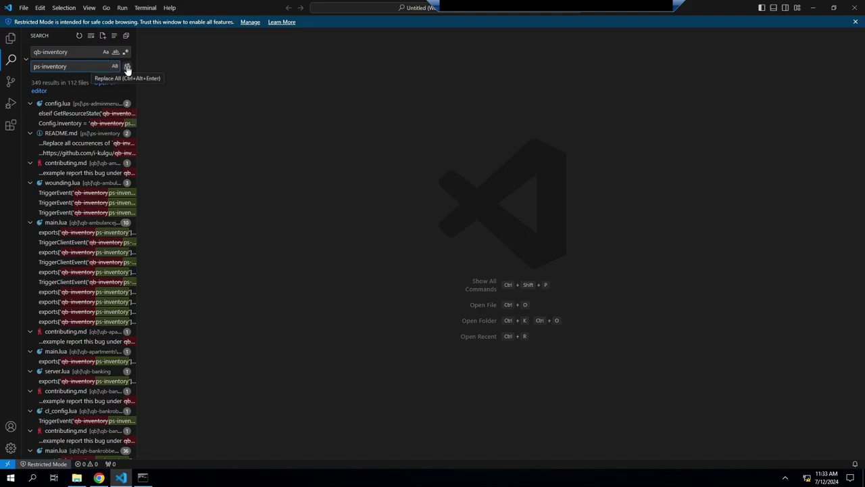
left_click(128, 66)
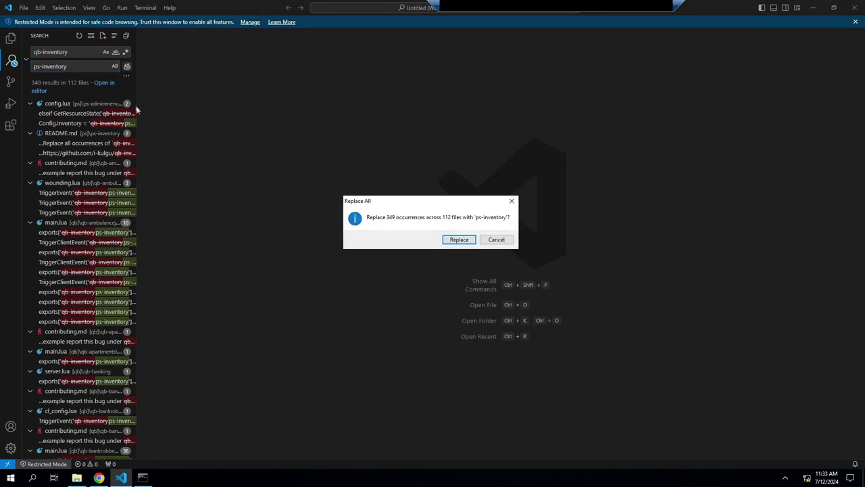
left_click(458, 240)
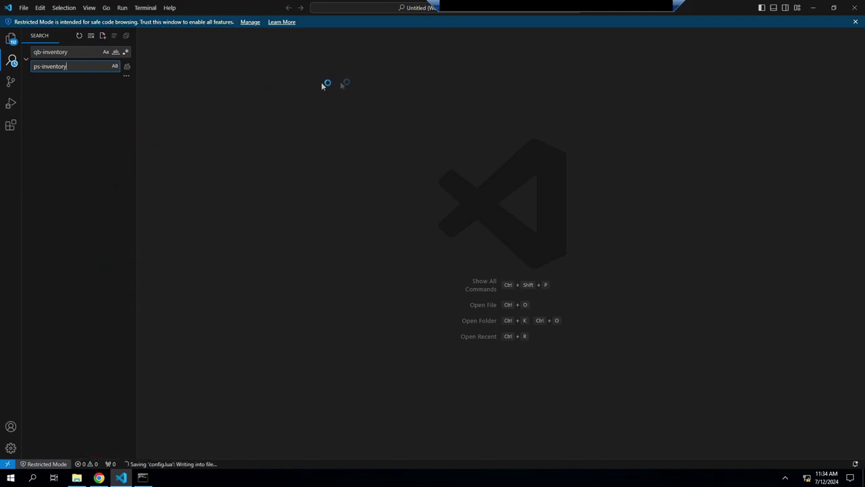
left_click(849, 13)
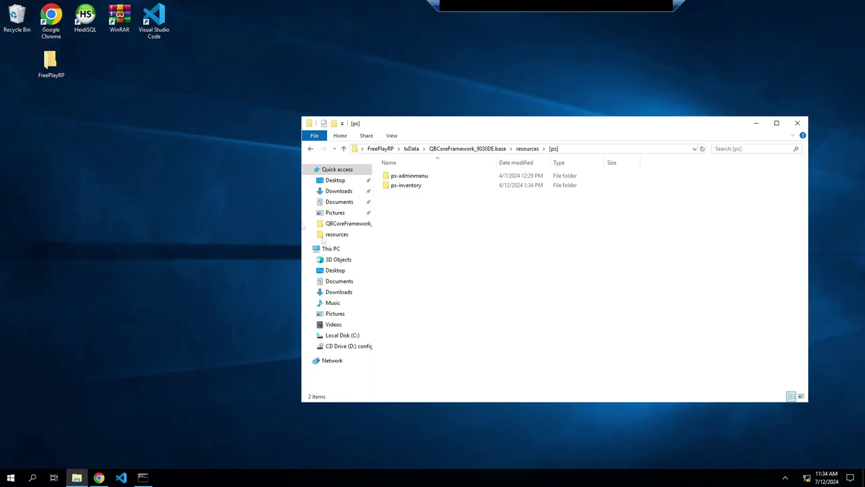
- Switch to Chrome, go back to the ps-inventory repository's main page and open its README.md
mouse_move(99, 477)
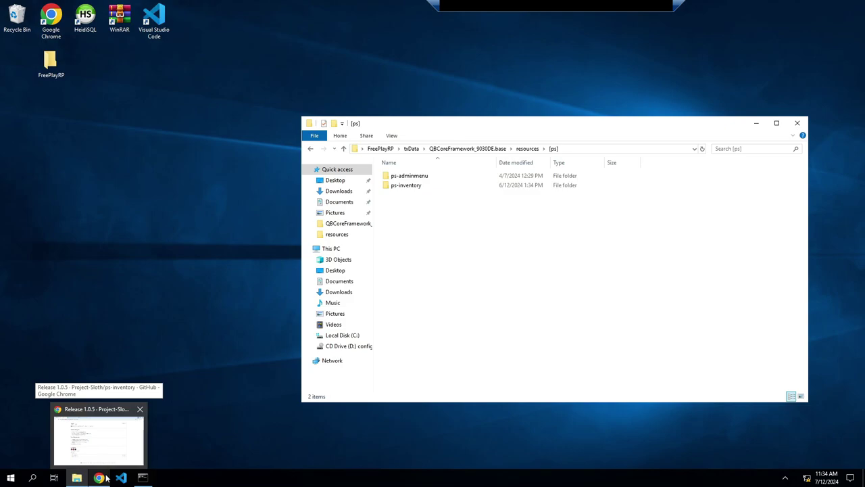
left_click(108, 477)
scroll(270, 236, "up", 2)
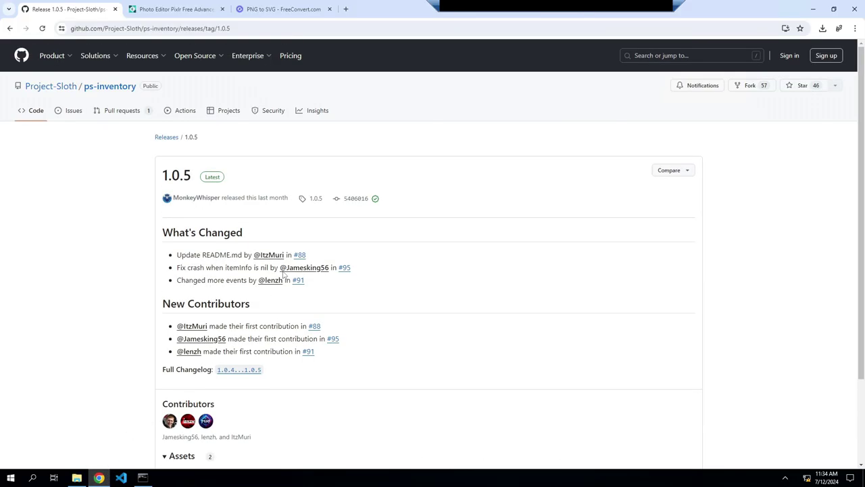
key("alt+Left")
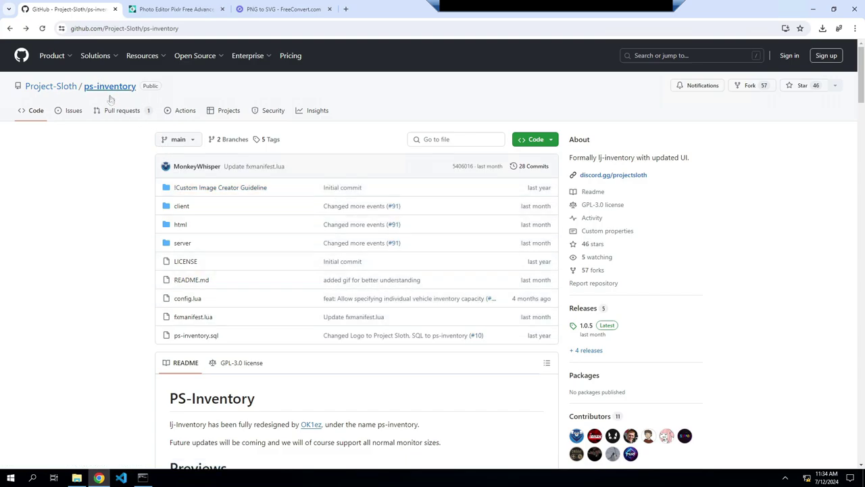
left_click(191, 279)
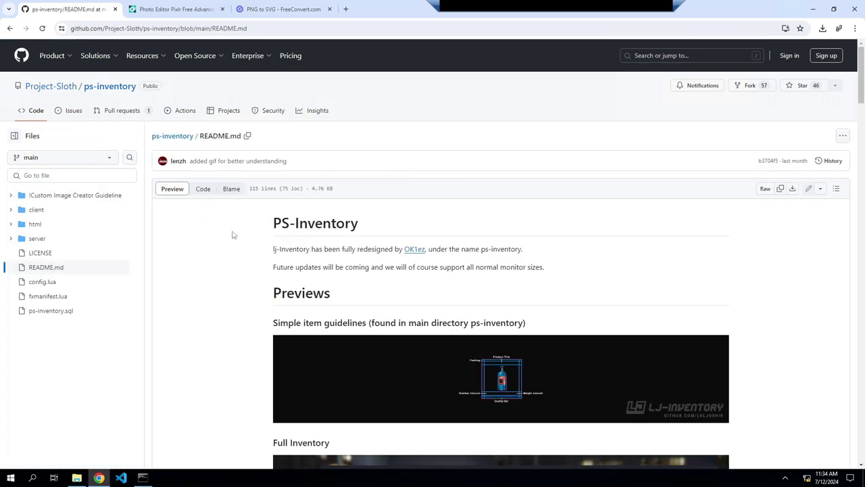
- Read through the README's installation instructions and the section on setting up the decay system
scroll(233, 236, "down", 3)
scroll(233, 235, "down", 1)
scroll(436, 187, "down", 3)
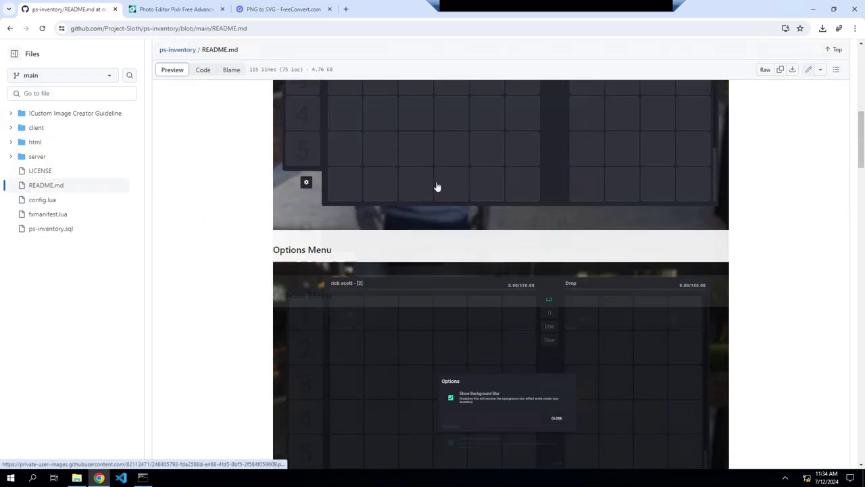
scroll(382, 167, "down", 15)
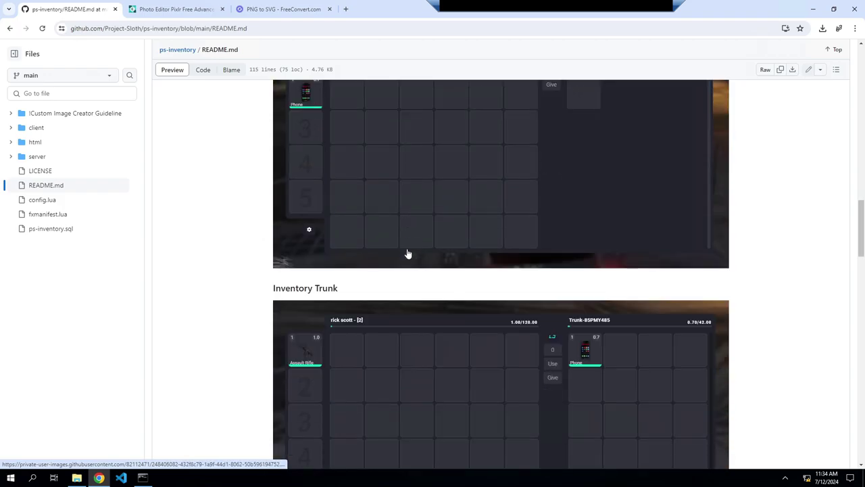
scroll(407, 252, "down", 5)
scroll(407, 253, "down", 6)
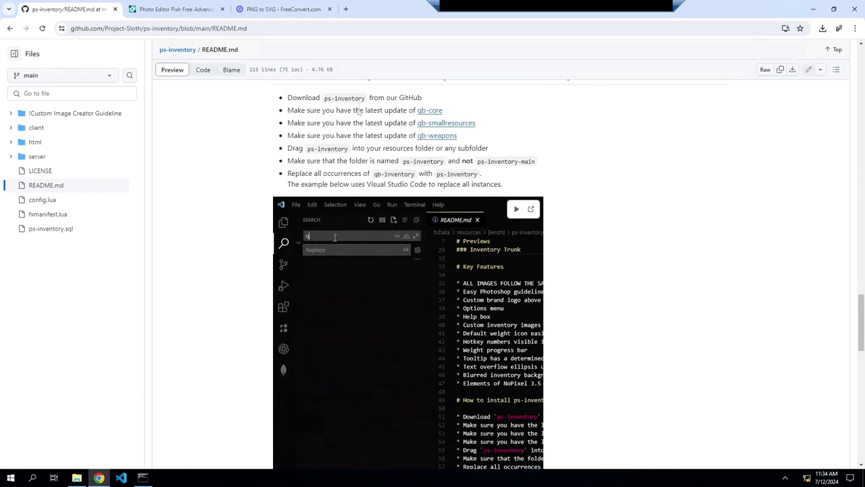
scroll(399, 162, "down", 6)
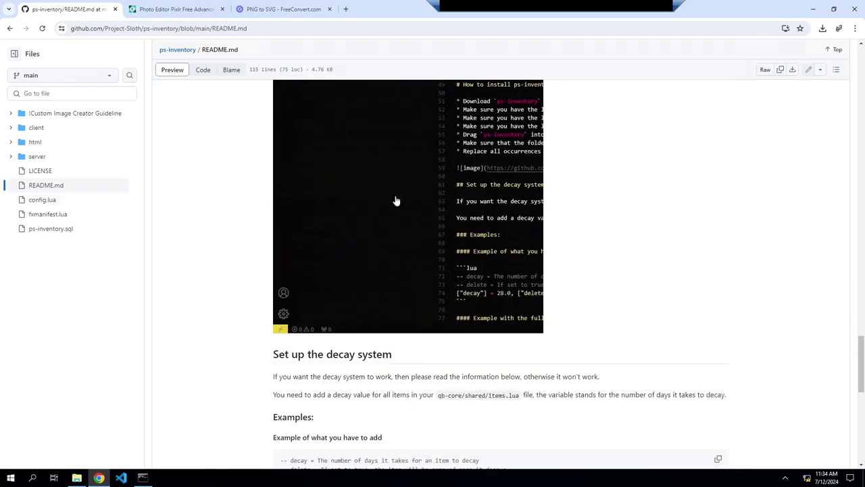
scroll(399, 234, "down", 1)
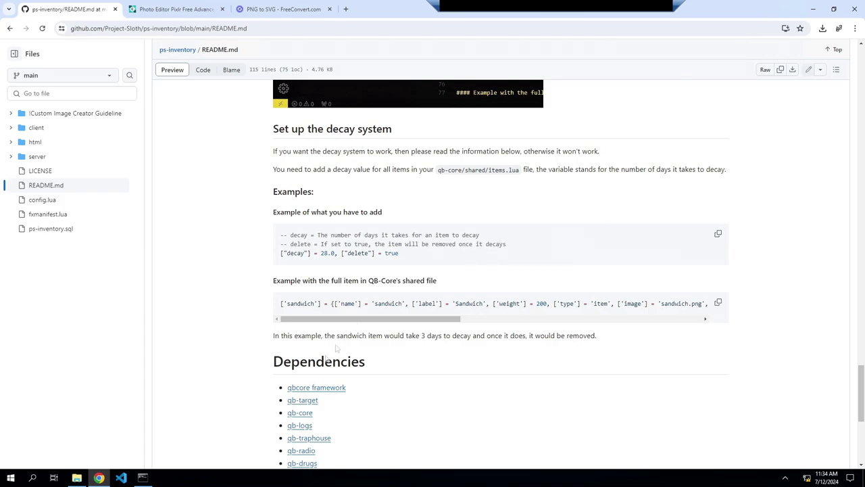
- Return to Visual Studio Code, trust the workspace authors and open items.lua from [qb]/qb-core/shared
left_click(122, 478)
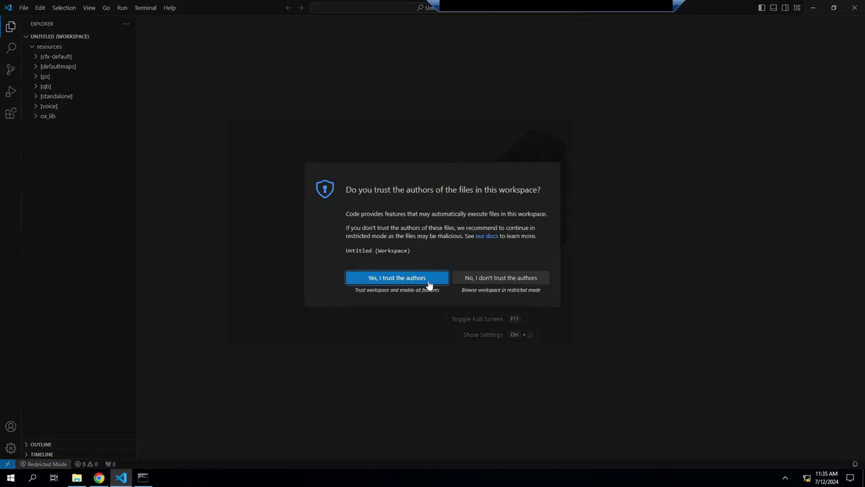
left_click(427, 285)
left_click(47, 91)
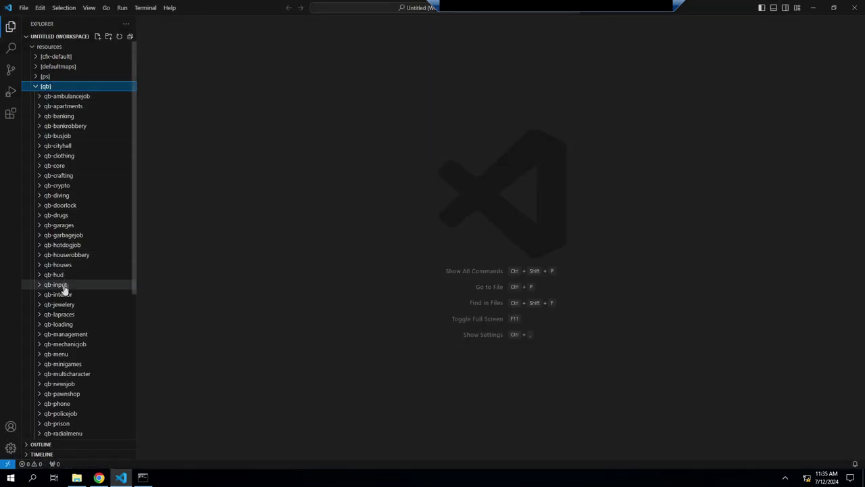
left_click(57, 166)
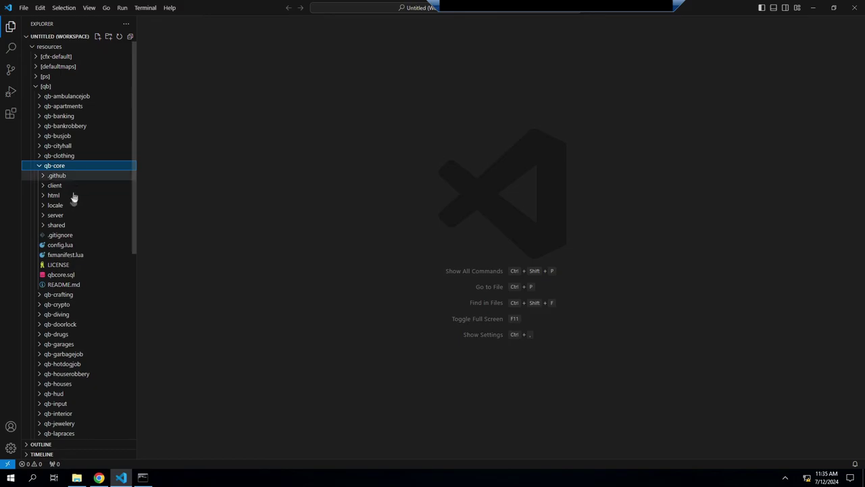
left_click(58, 225)
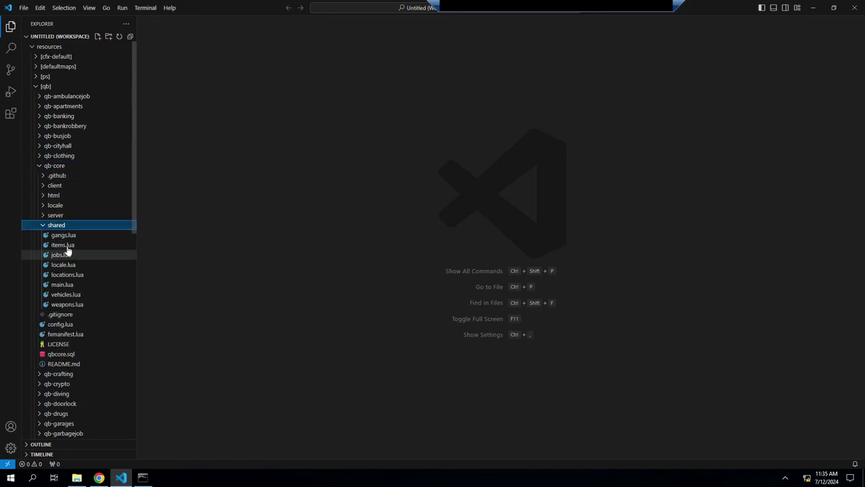
left_click(65, 246)
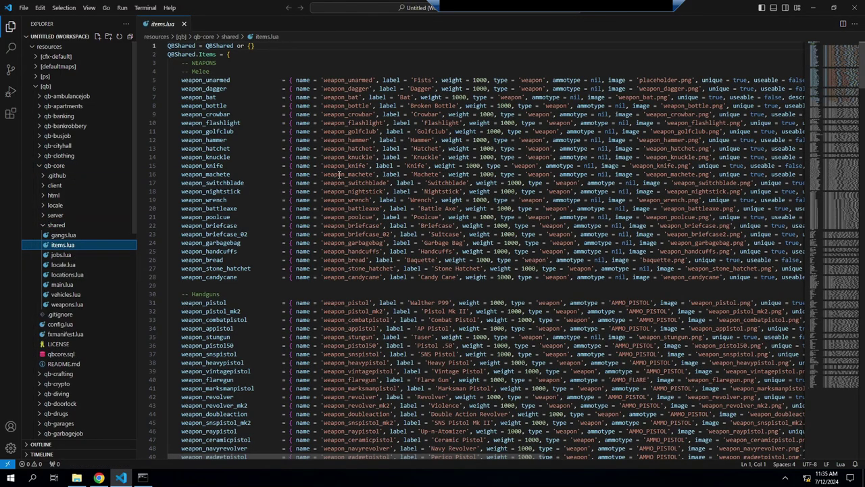
- Find the tosti item under Eat ITEMS in items.lua and add a comma after its 'Nice to eat' description
scroll(389, 164, "down", 10)
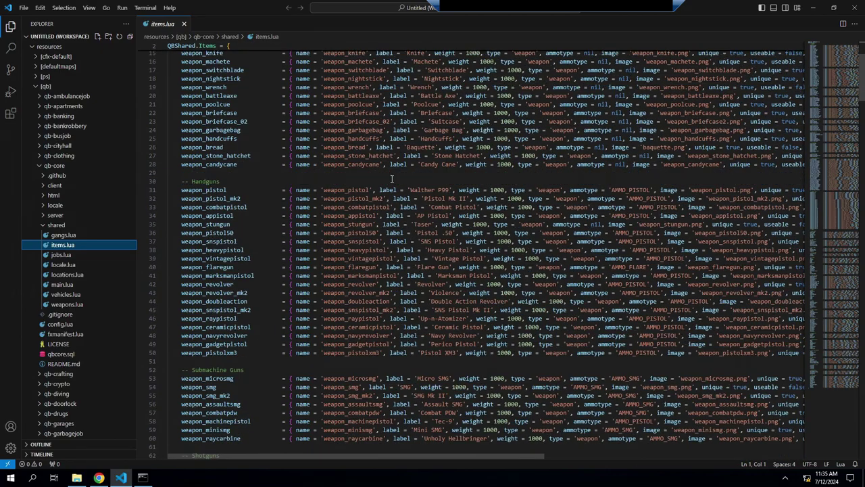
scroll(387, 215, "down", 10)
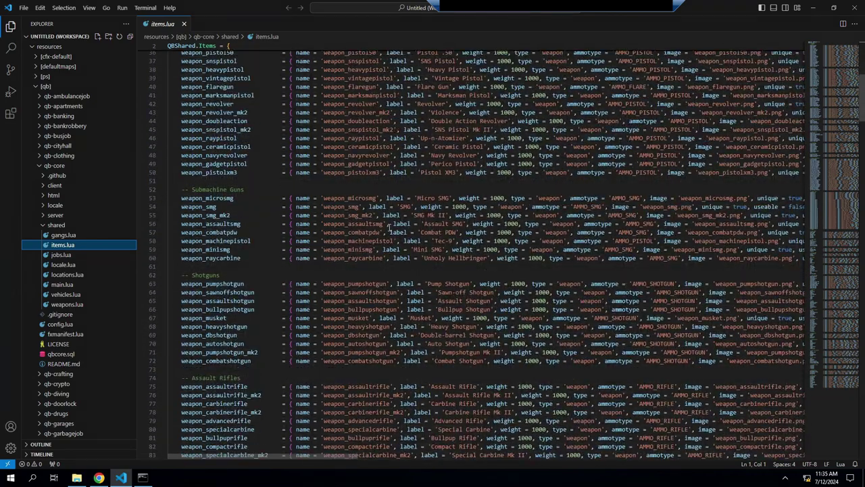
scroll(406, 230, "down", 18)
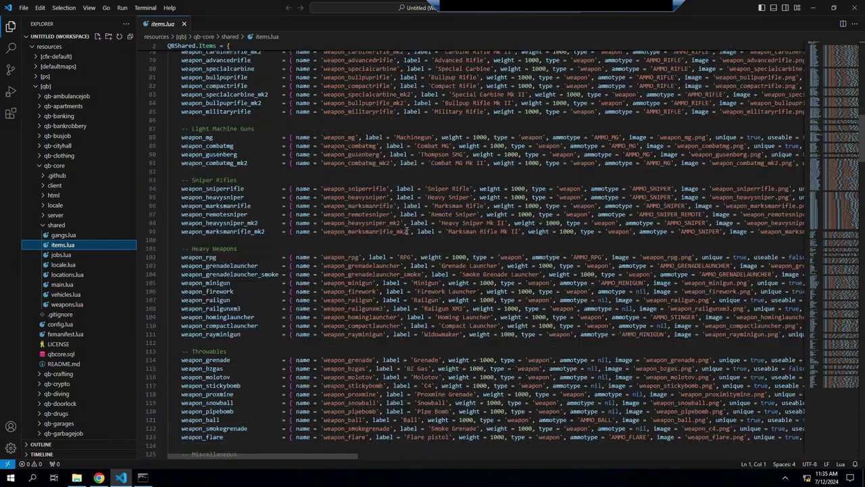
scroll(406, 233, "down", 10)
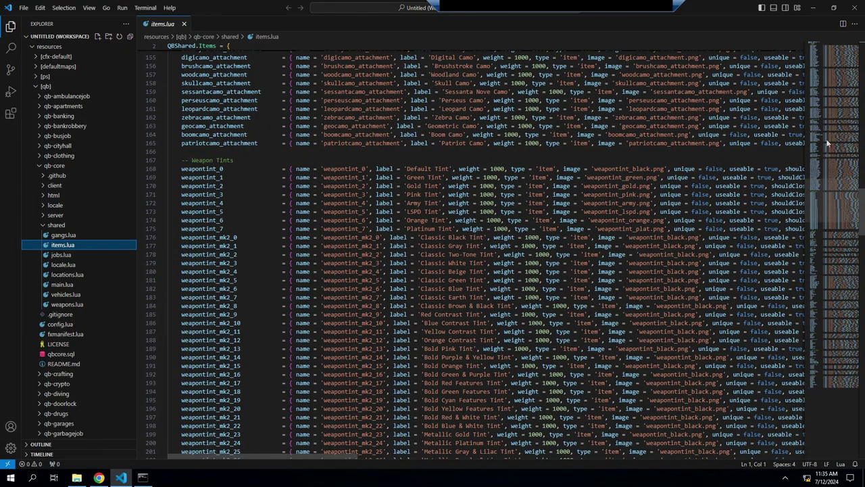
left_click_drag(825, 199, 844, 253)
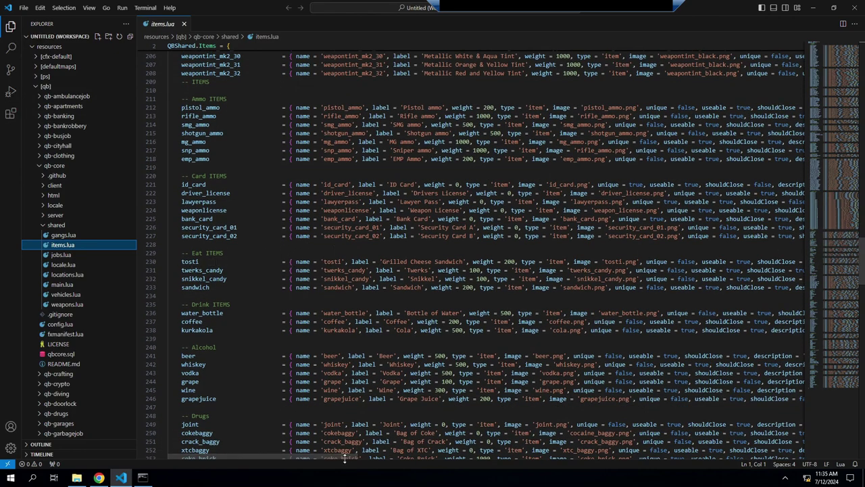
left_click(200, 262)
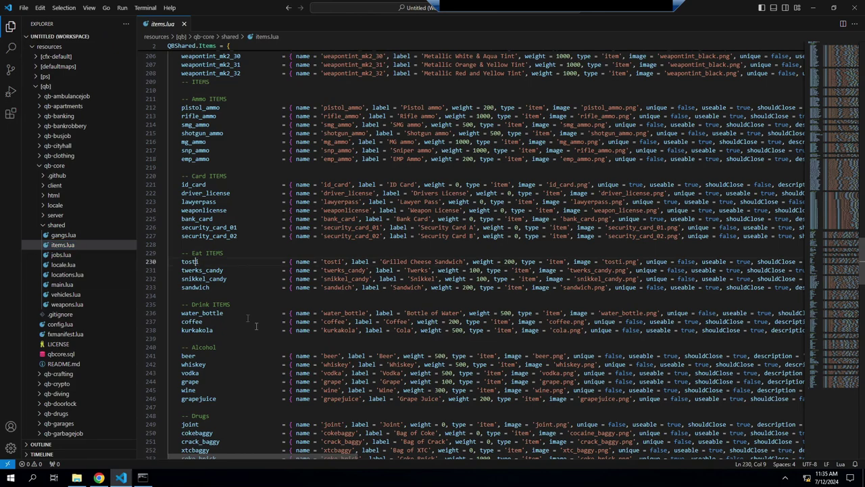
left_click_drag(279, 454, 422, 447)
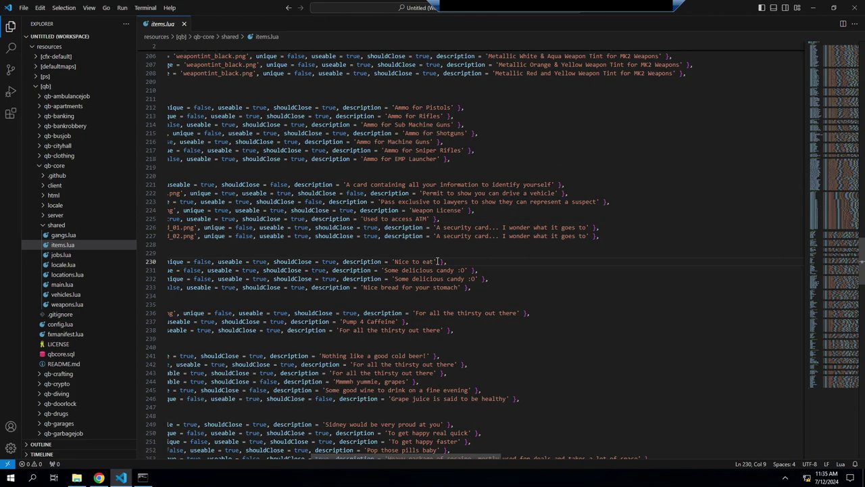
left_click(438, 261)
type(",")
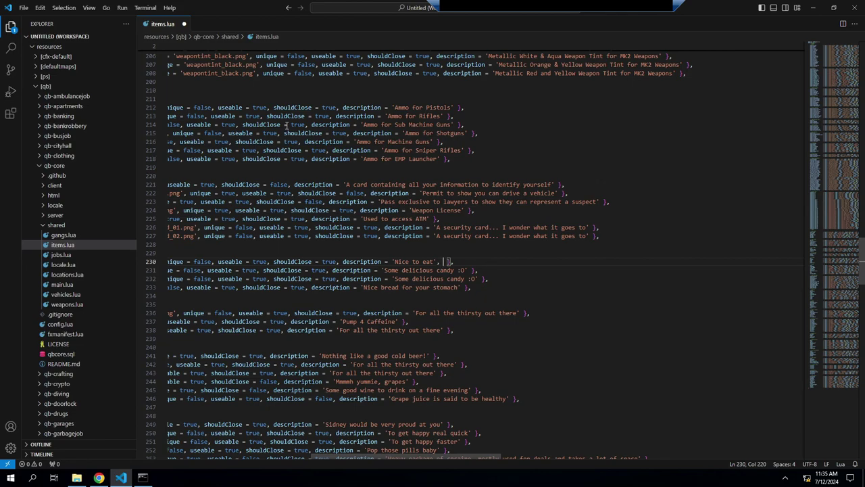
- Check the decay and delete example in the ps-inventory README in Chrome, and return to items.lua in Visual Studio Code
mouse_move(99, 478)
left_click(99, 460)
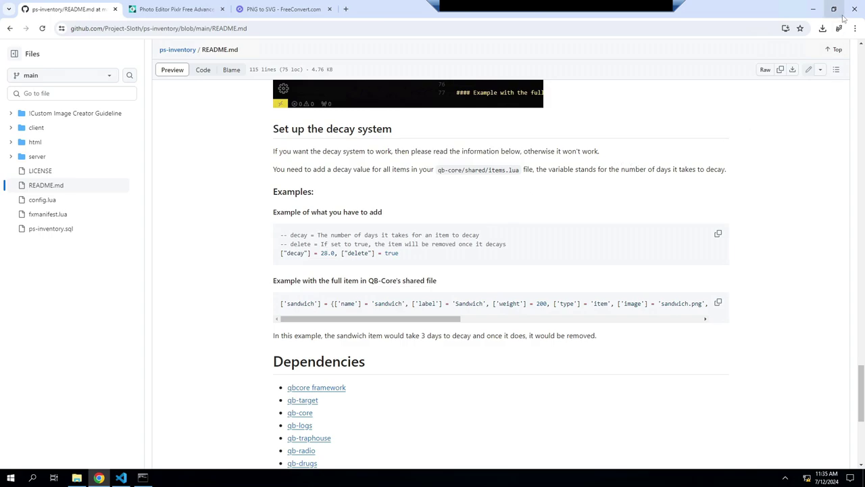
left_click(813, 9)
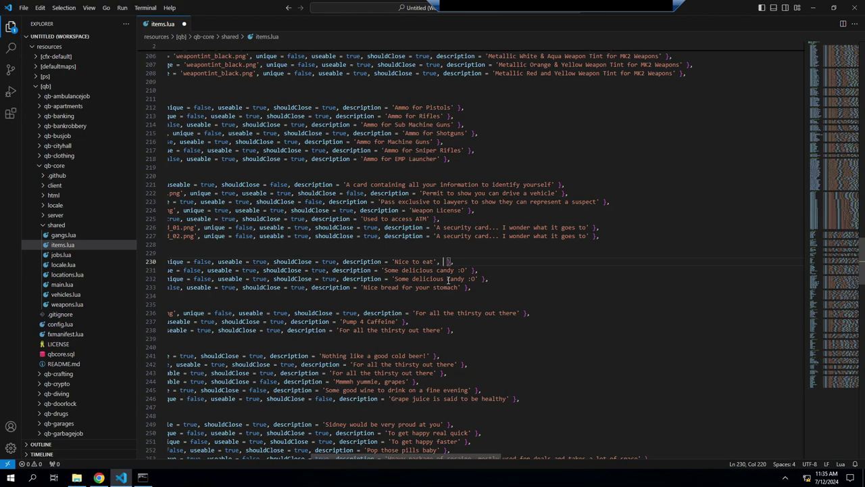
- Add decay = 20, delete = true to the end of the tosti entry and save items.lua
type("decay =")
type("5")
key("BackSpace")
type("1")
key("BackSpace")
type("20, del ")
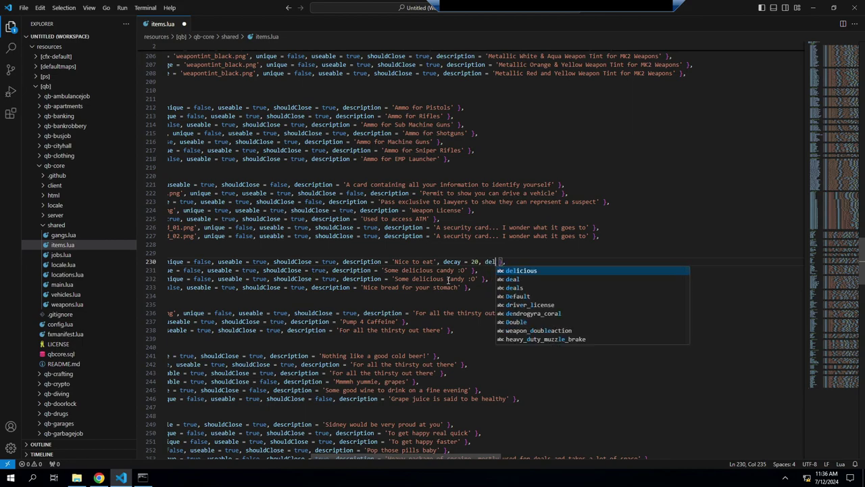
type("et3")
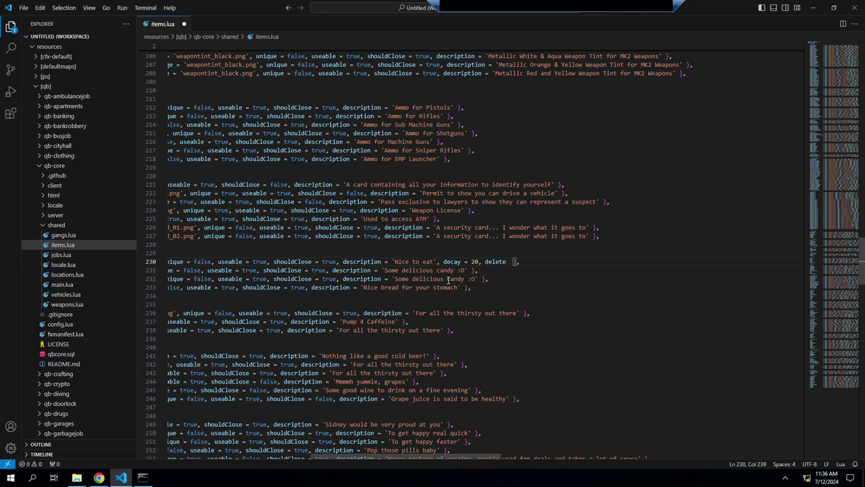
type(" = true")
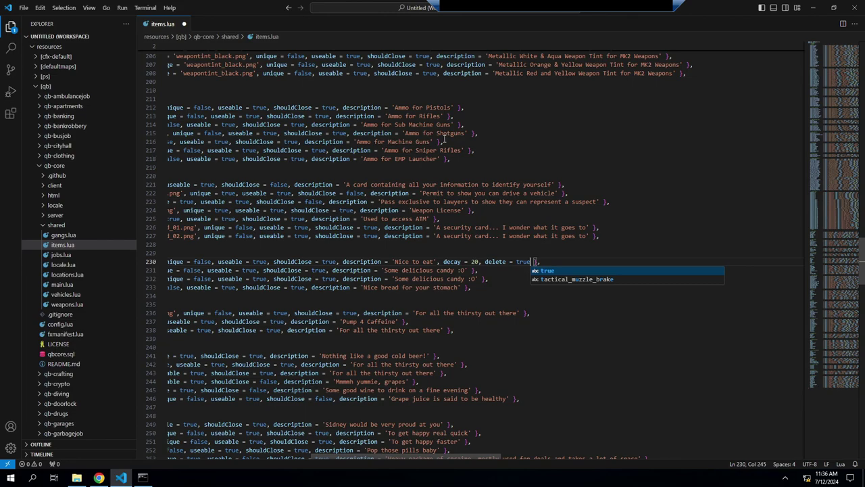
left_click(23, 8)
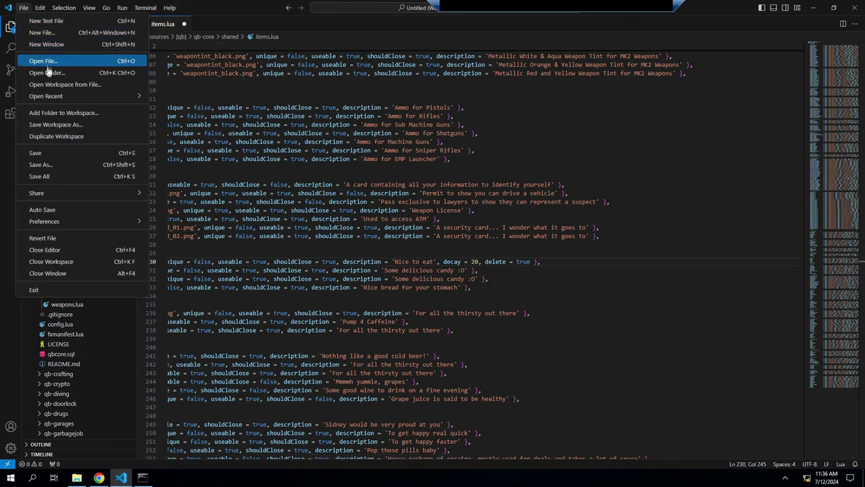
left_click(58, 157)
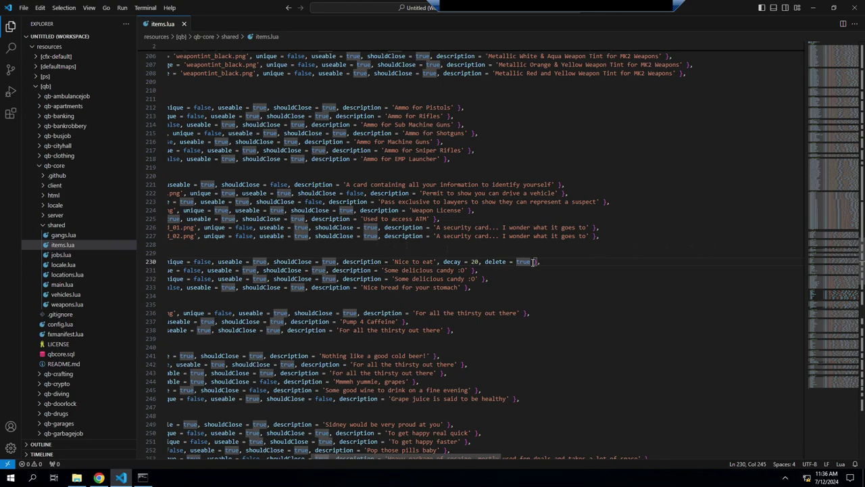
- Review the added decay and delete values, switch to Chrome and look back through the README's inventory screenshots
left_click_drag(531, 262, 442, 262)
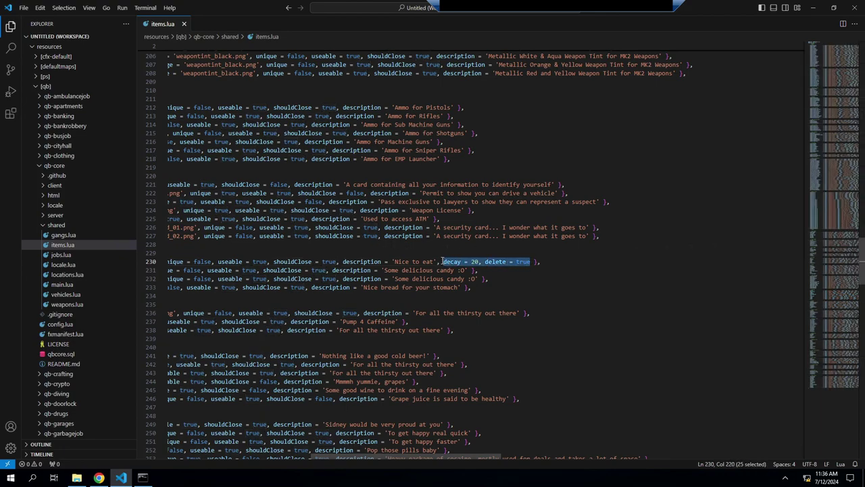
left_click(443, 261)
key("alt+Tab")
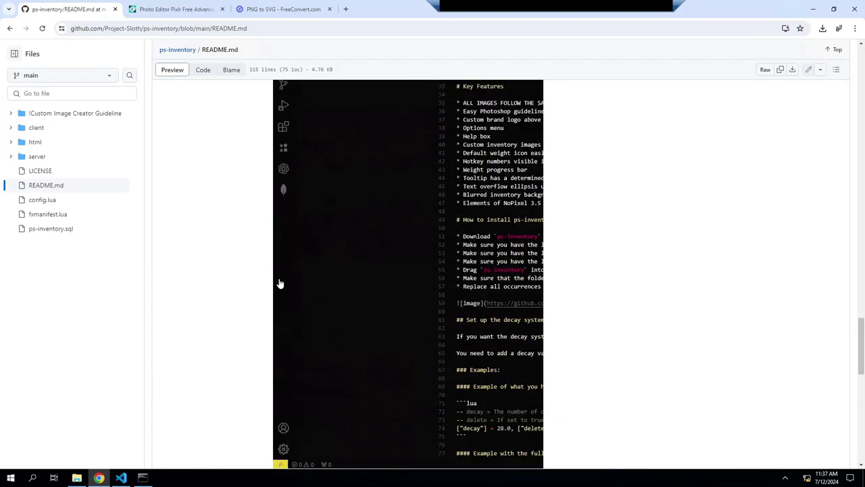
scroll(282, 284, "up", 10)
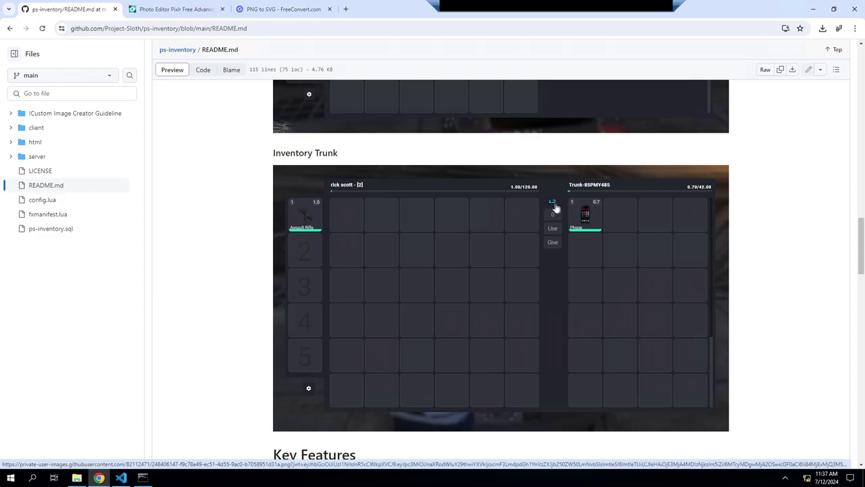
scroll(545, 255, "up", 4)
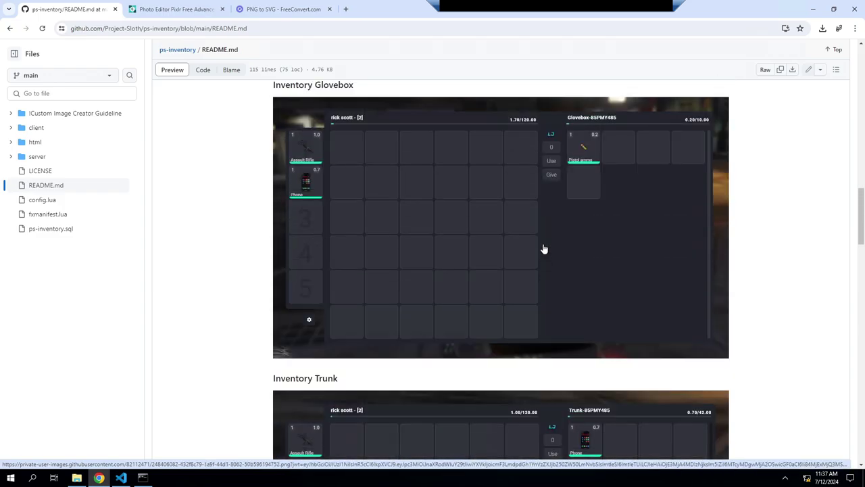
scroll(545, 248, "up", 3)
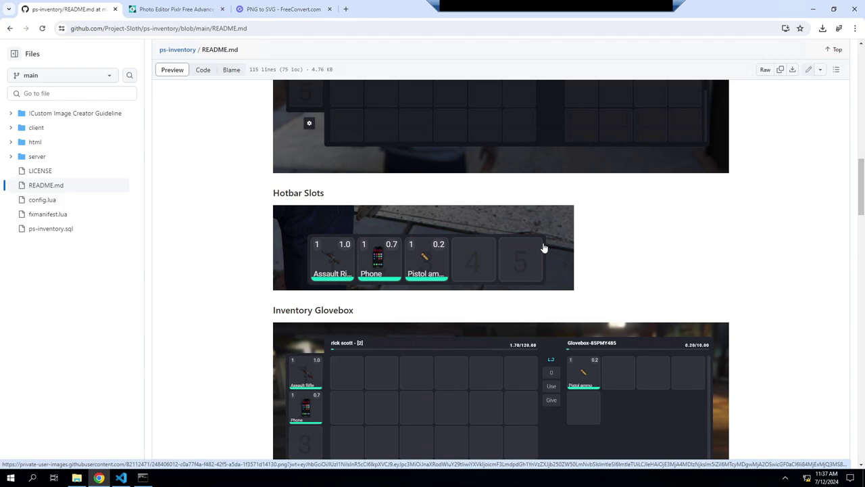
- Switch to the Pixlr Editor page and create a blank image 150 px wide and 150 px high
left_click(150, 11)
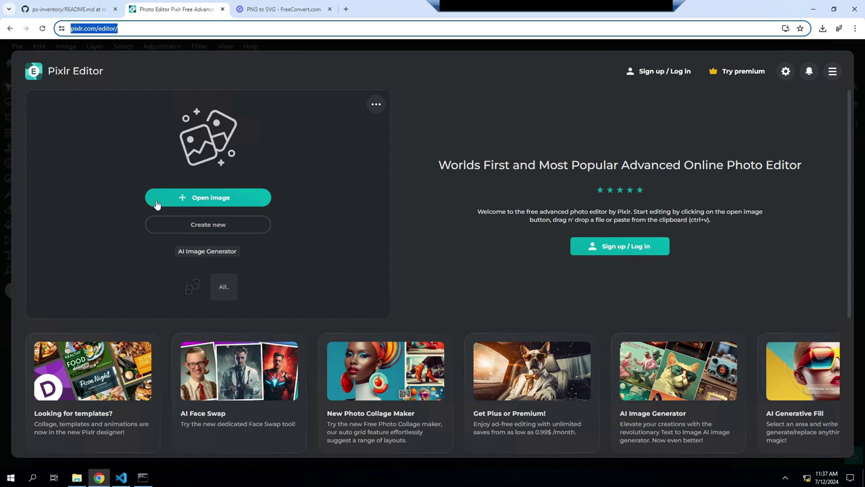
left_click(211, 231)
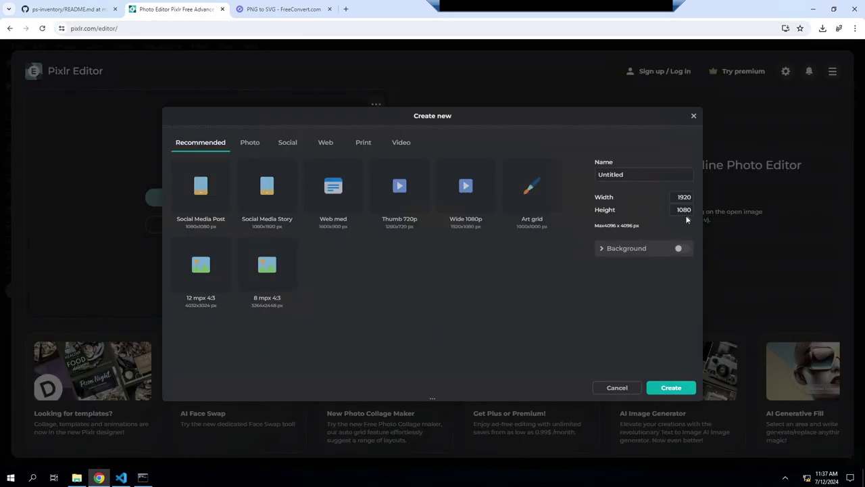
left_click(685, 197)
type("1")
left_click(685, 210)
type("15")
key("ctrl+a")
type("15")
left_click(669, 388)
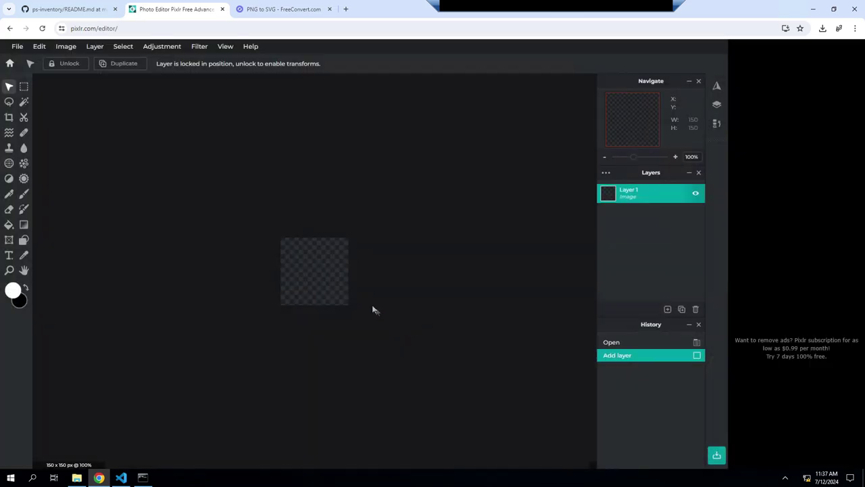
- Add is3logo.JPG from Downloads as an image layer and shrink it to about 168 × 168 px, centred over the canvas
left_click(95, 47)
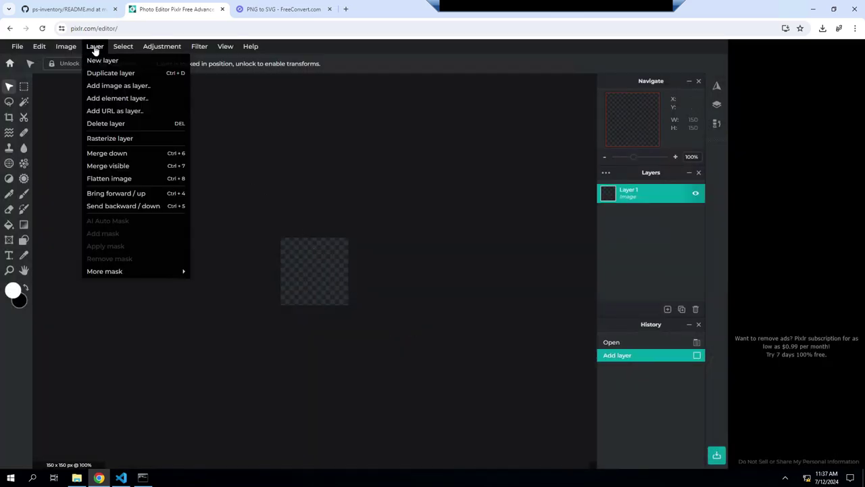
left_click(125, 86)
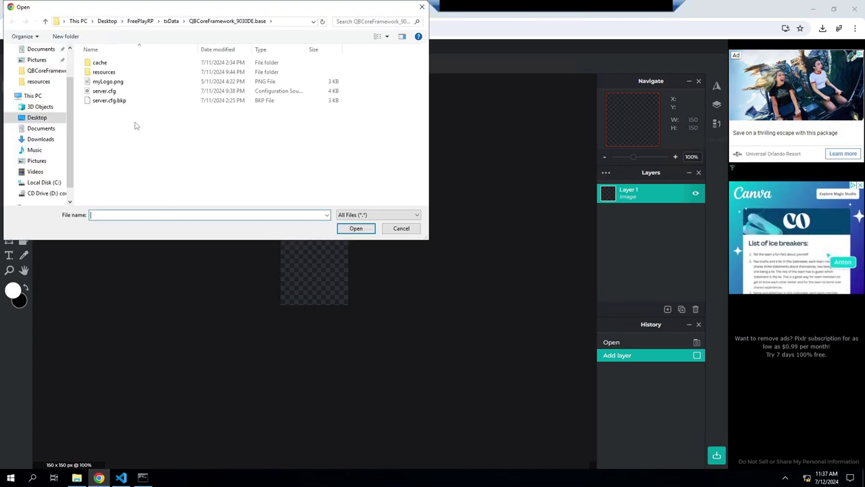
left_click(42, 138)
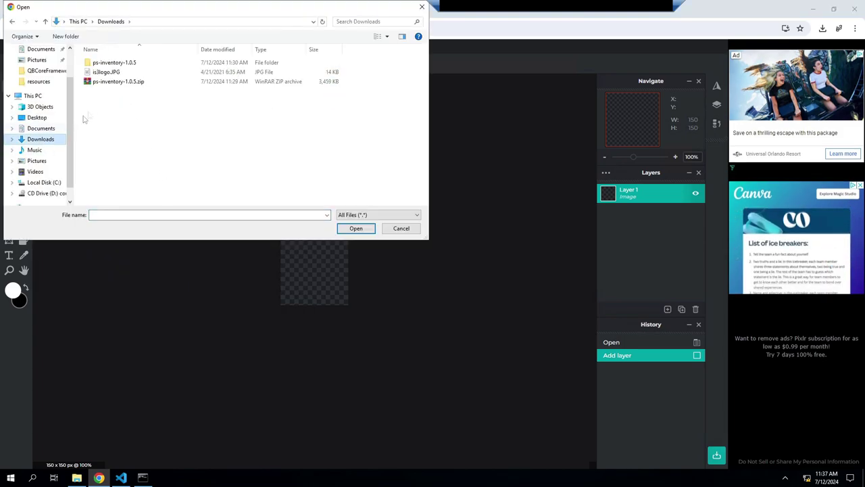
left_click(106, 72)
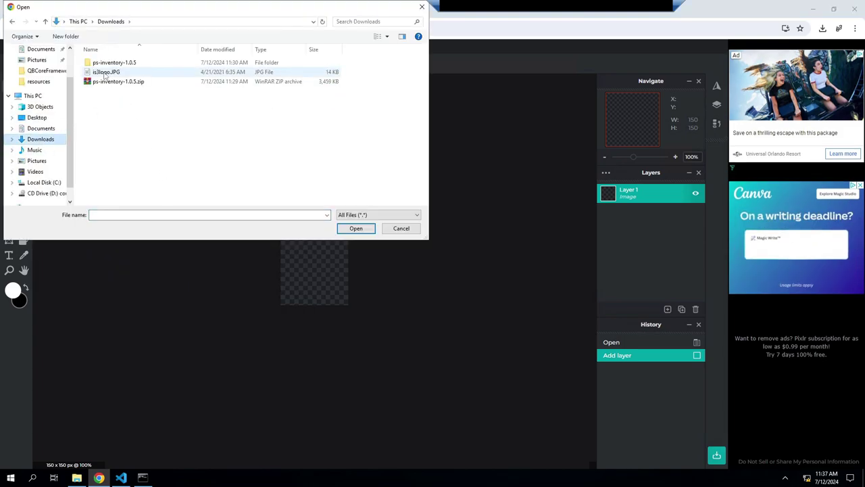
left_click(355, 228)
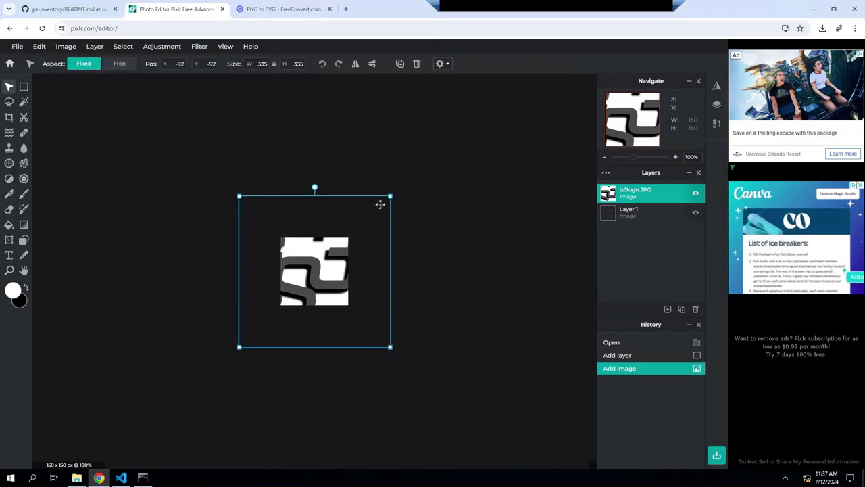
left_click_drag(390, 196, 333, 256)
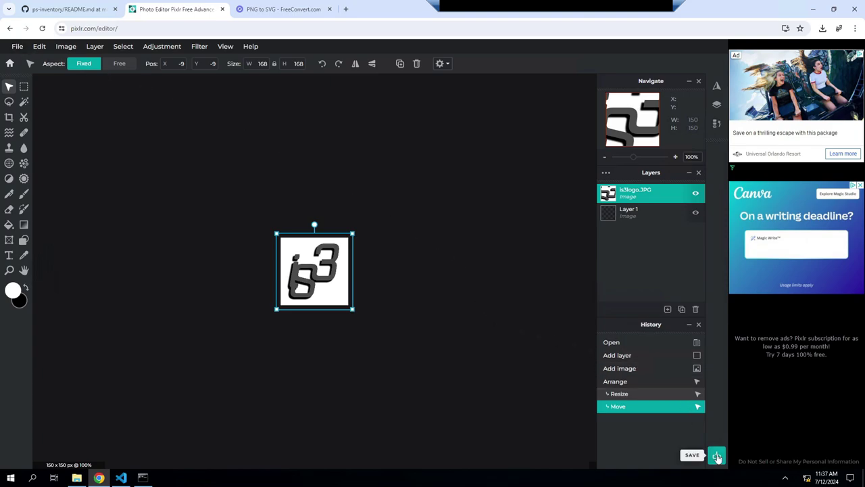
- Save the logo as a transparent PNG named logoinv.png in Downloads and dismiss the sign-up offer
left_click(692, 458)
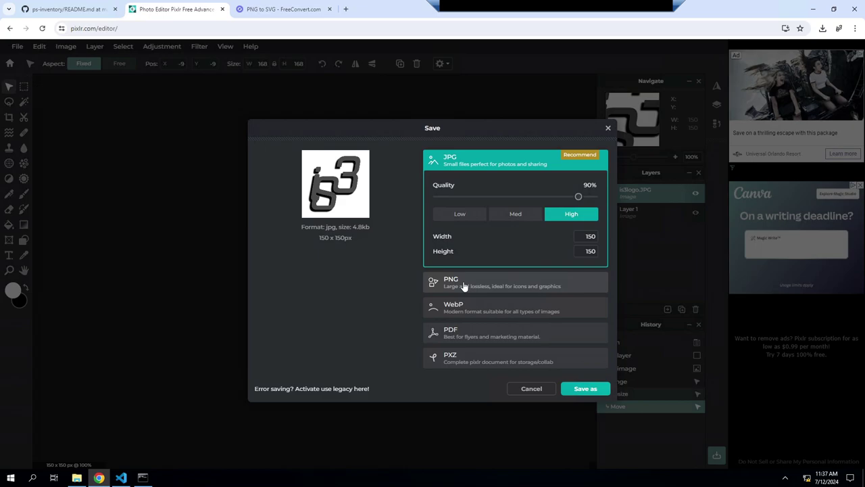
left_click(464, 286)
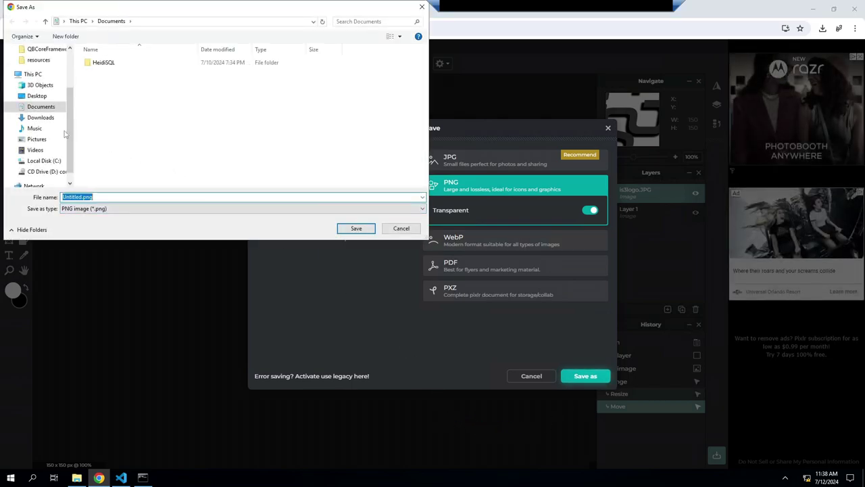
left_click(42, 119)
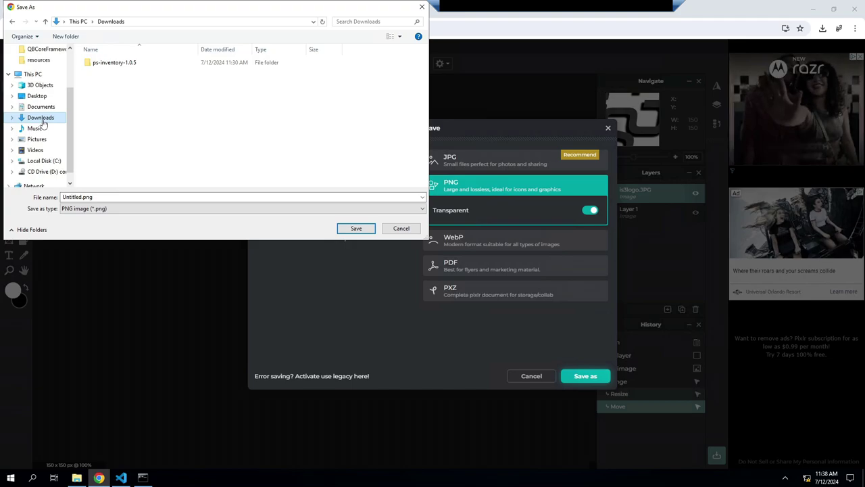
left_click(91, 197)
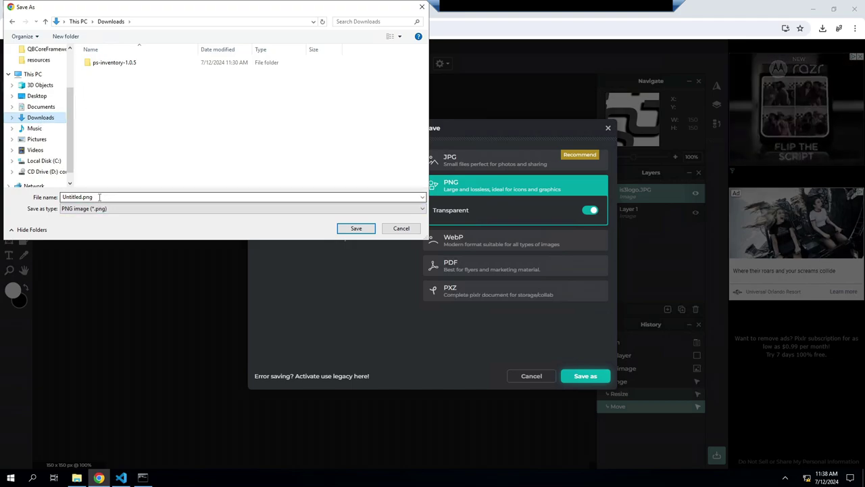
double_click(76, 197)
left_click(77, 197)
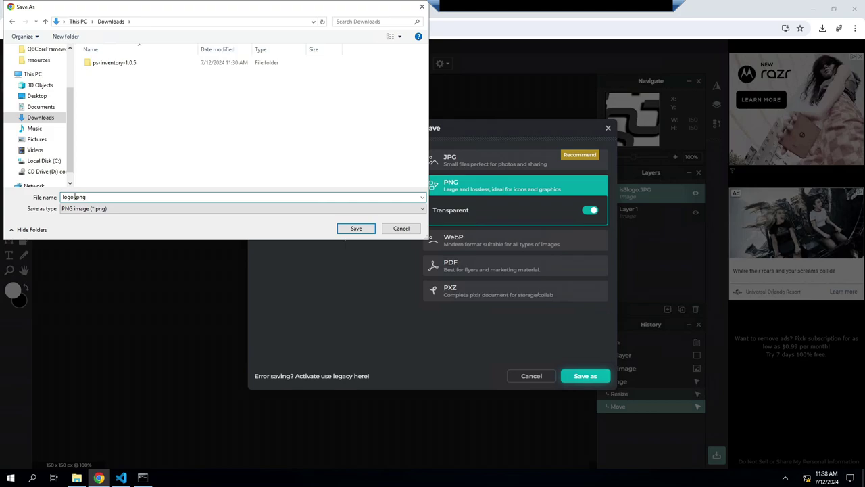
type("logoinv")
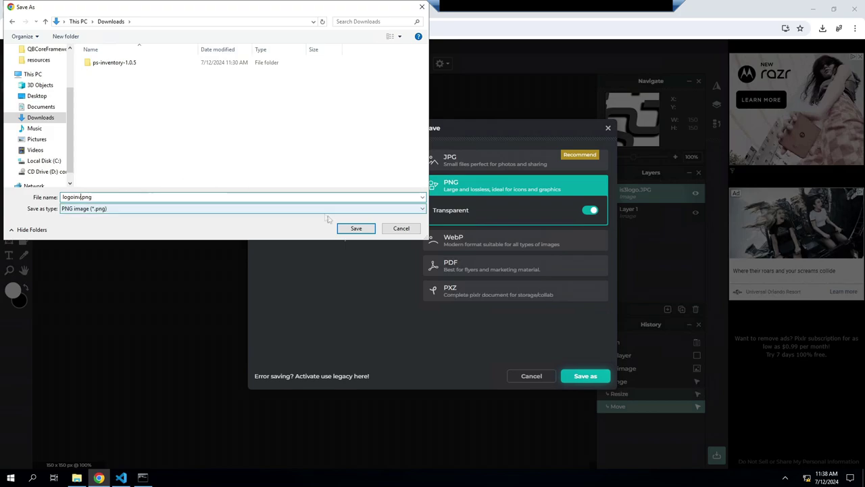
left_click(356, 228)
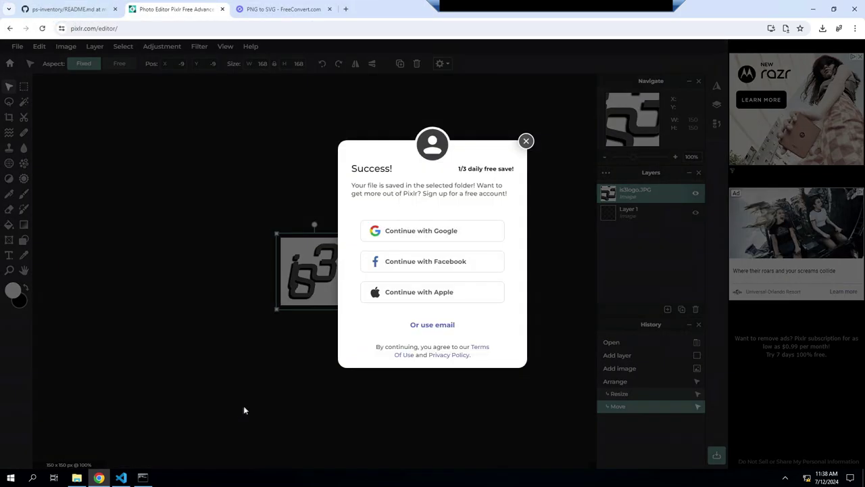
left_click(526, 142)
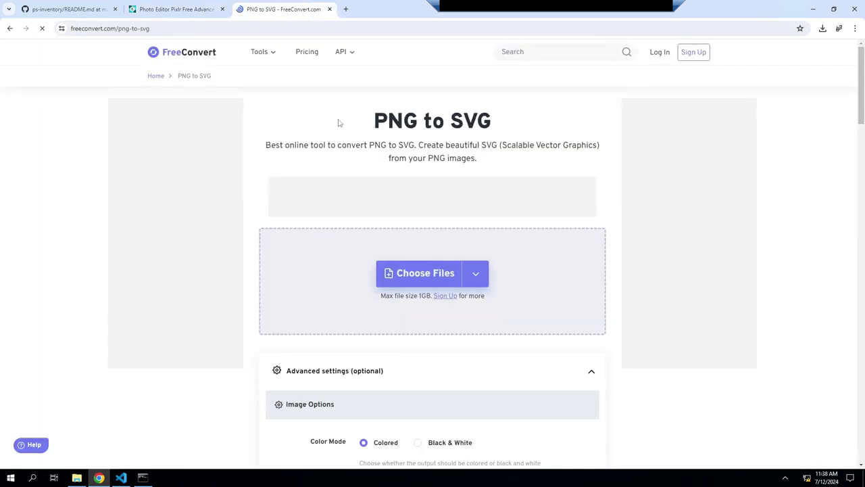
- Load logoinv.png from Downloads into FreeConvert's PNG to SVG converter
mouse_move(428, 279)
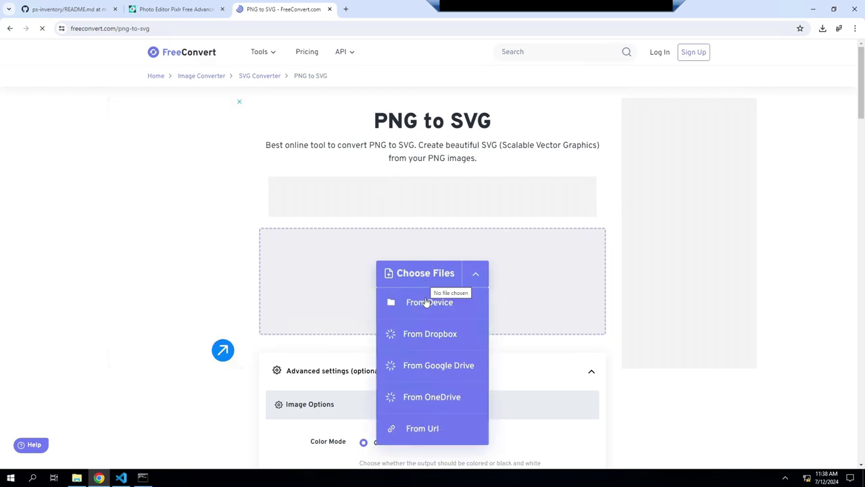
left_click(428, 303)
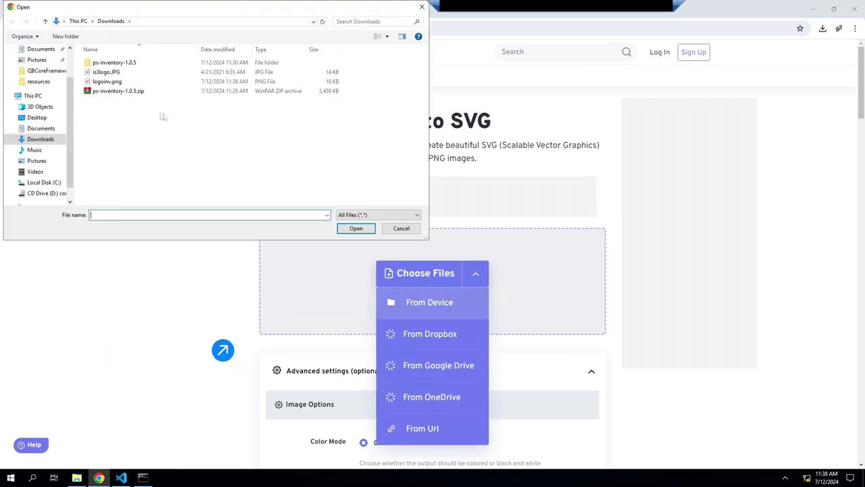
left_click(135, 81)
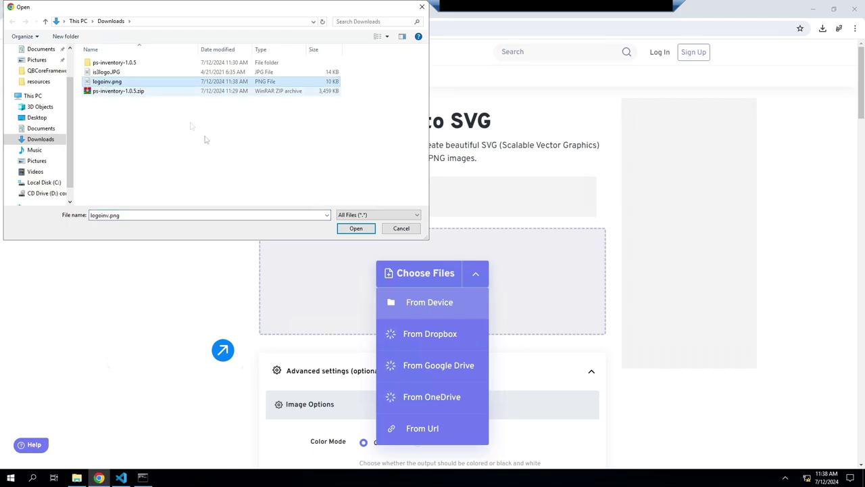
left_click(354, 229)
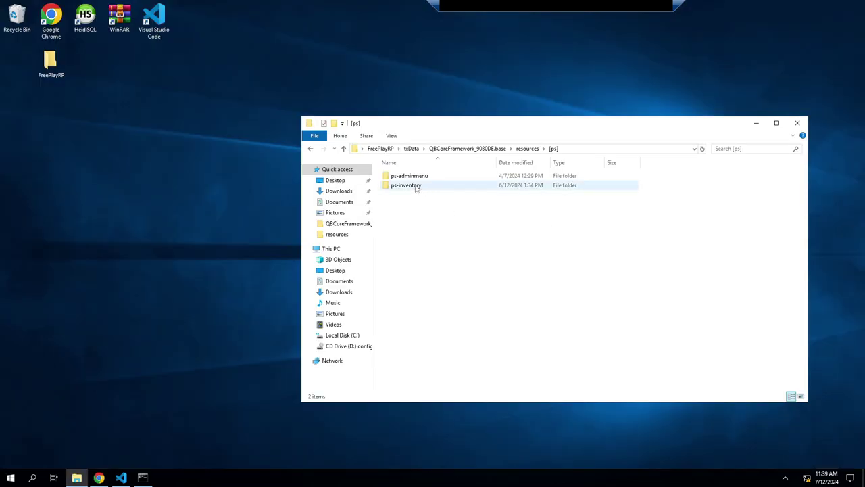
- In File Explorer, open the images folder inside ps-inventory's html folder
double_click(417, 189)
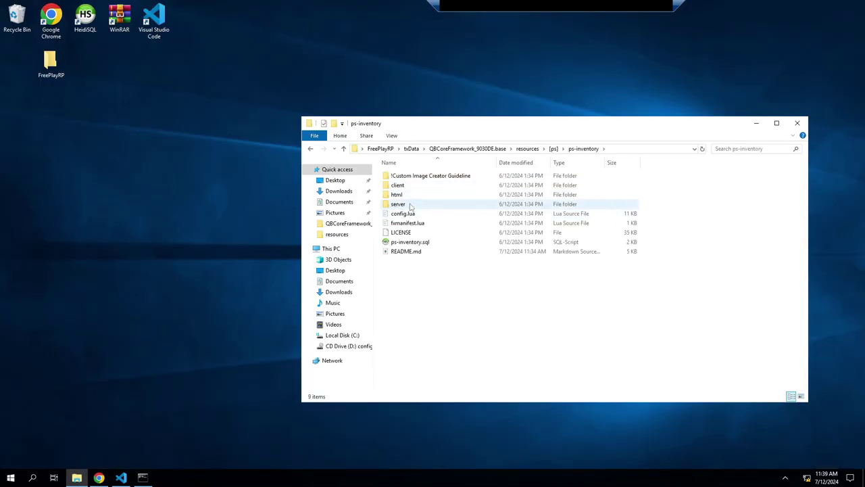
double_click(404, 194)
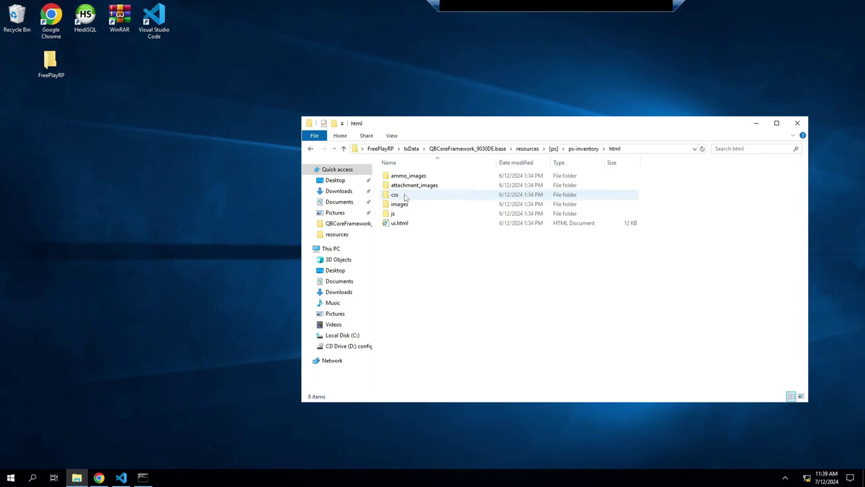
double_click(404, 204)
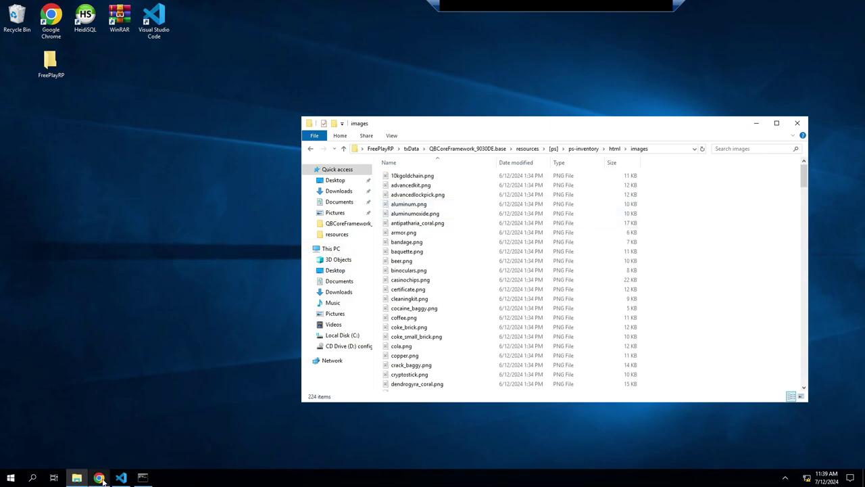
- Open Downloads in a second File Explorer window and move logoinv.svg into the ps-inventory images folder
mouse_move(103, 479)
left_click(76, 477)
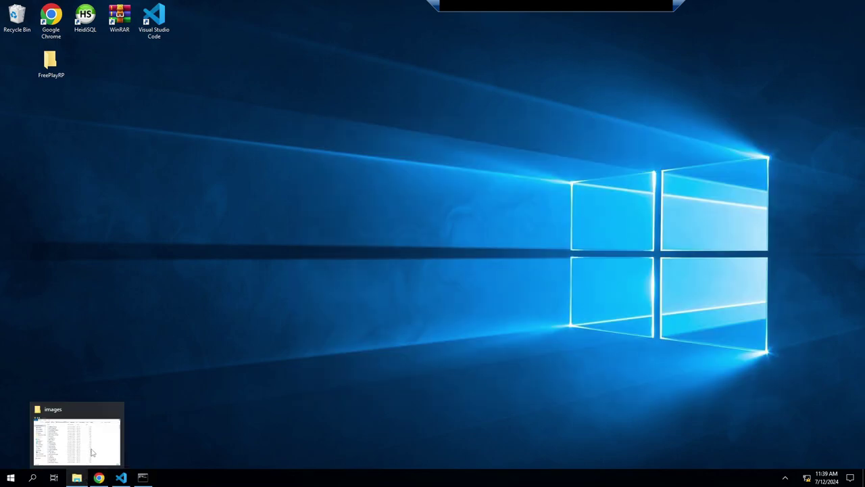
left_click(77, 477)
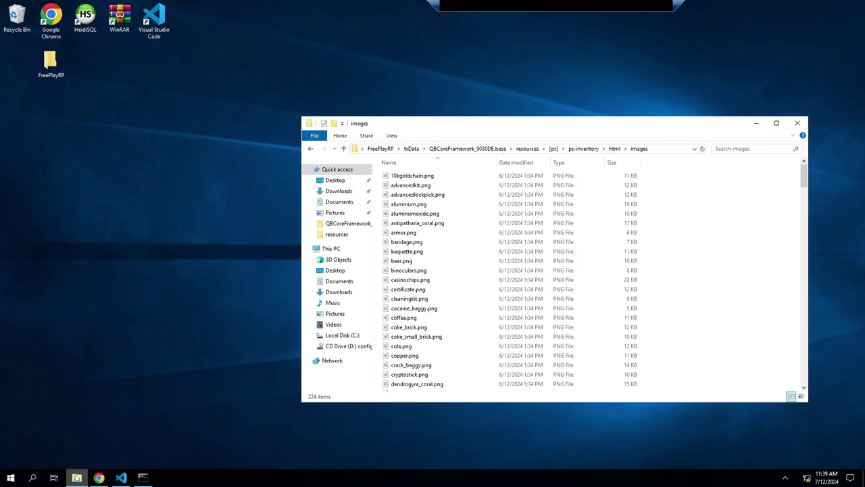
right_click(76, 477)
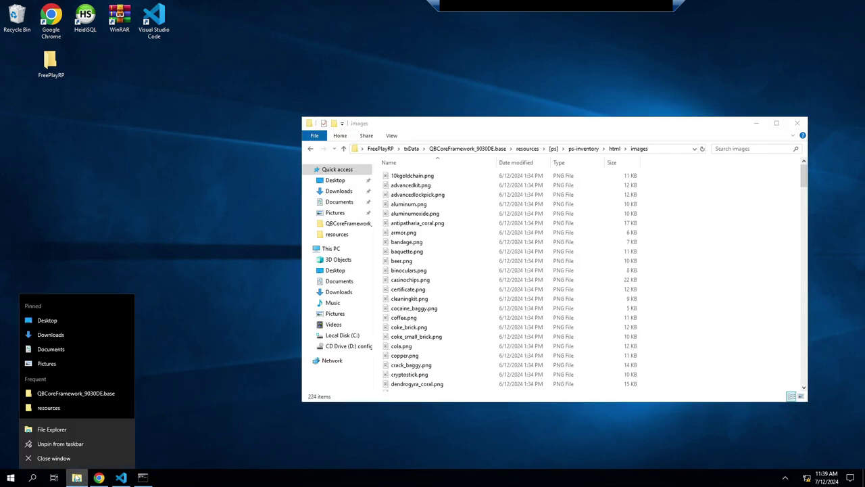
left_click(52, 430)
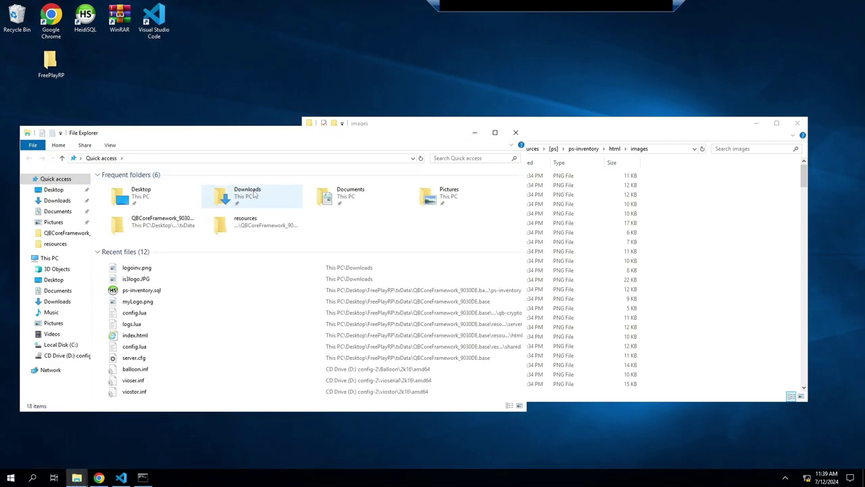
double_click(250, 192)
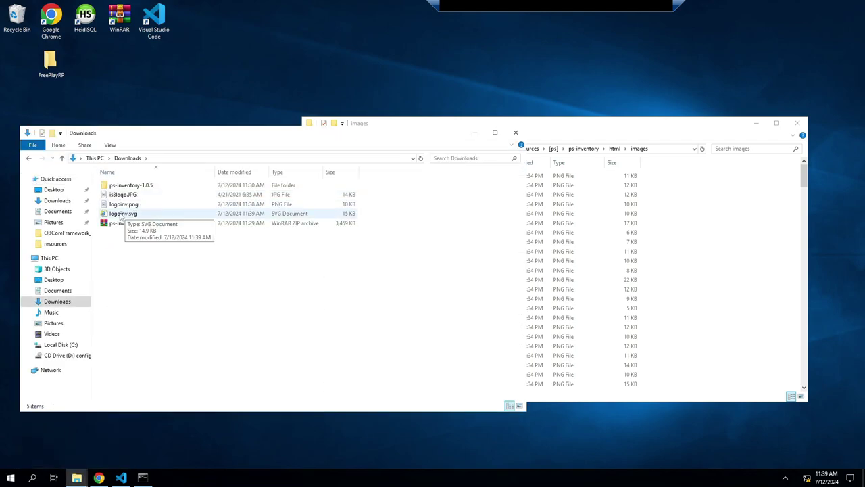
left_click_drag(120, 215, 662, 315)
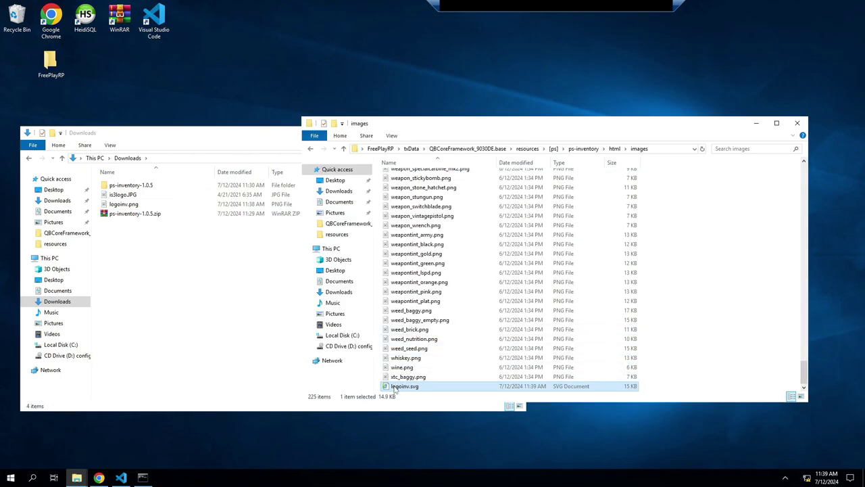
left_click(393, 386)
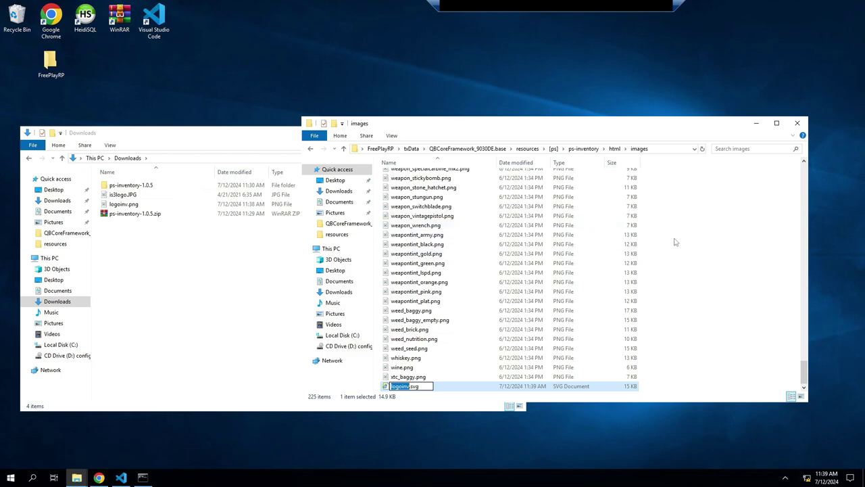
- Open ui.html from ps-inventory's html folder in Visual Studio Code, making that the default app for .html files
left_click(583, 149)
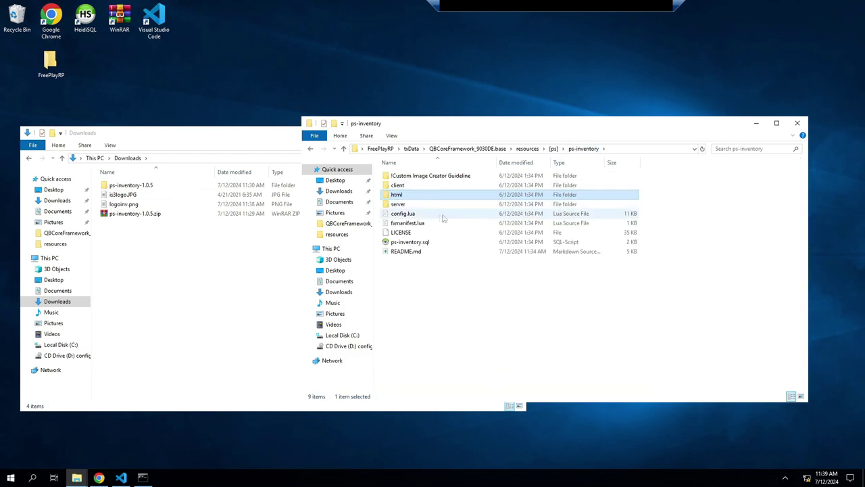
double_click(399, 195)
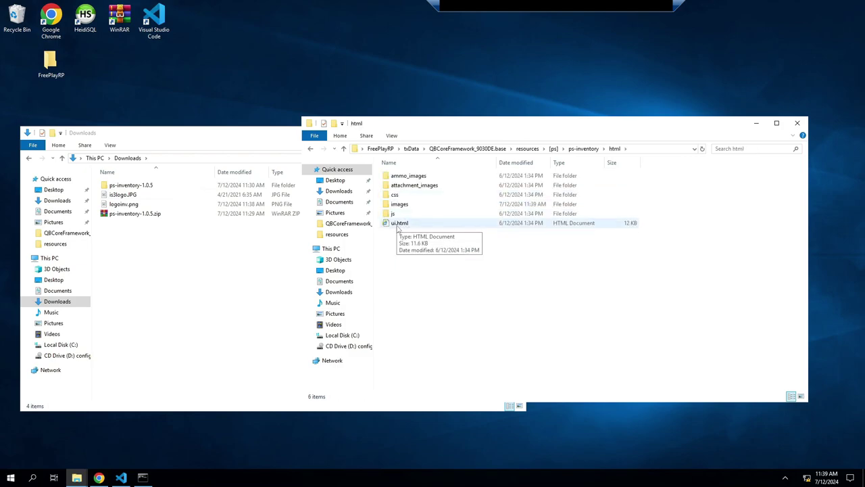
double_click(397, 223)
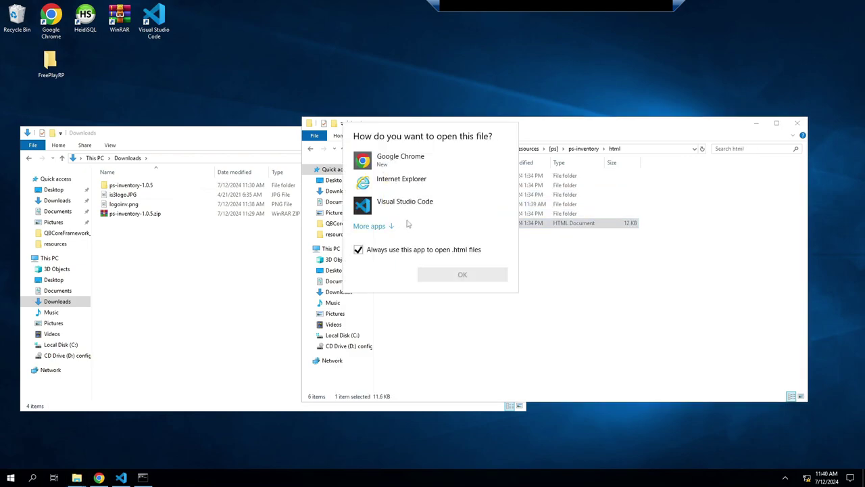
left_click(411, 209)
left_click(451, 274)
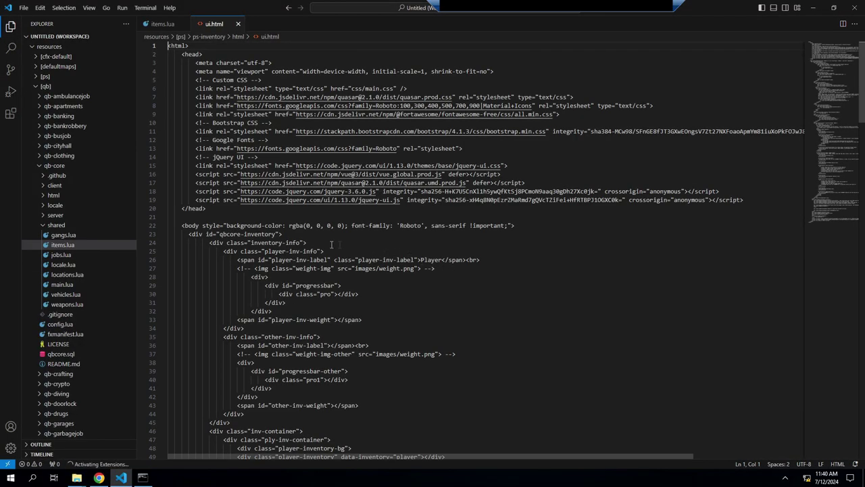
- Change the brand-logo image source in ui.html to ./images/logoinv.svg
scroll(200, 256, "down", 5)
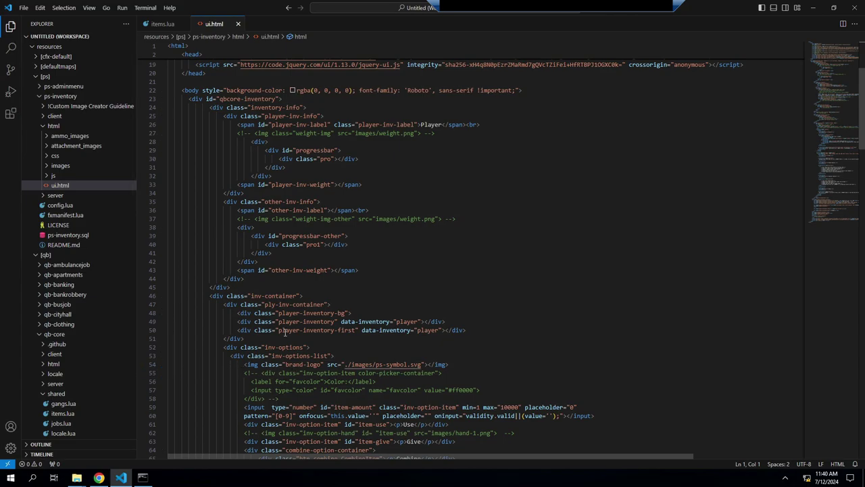
scroll(284, 331, "down", 4)
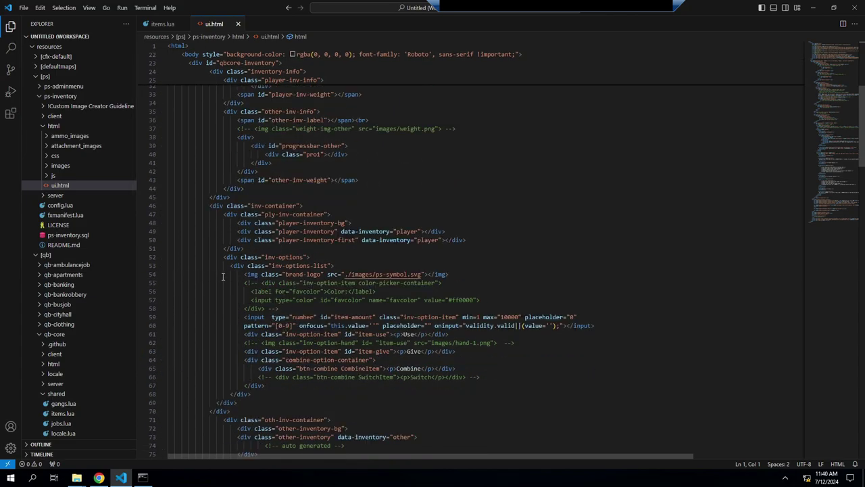
left_click_drag(245, 273, 409, 274)
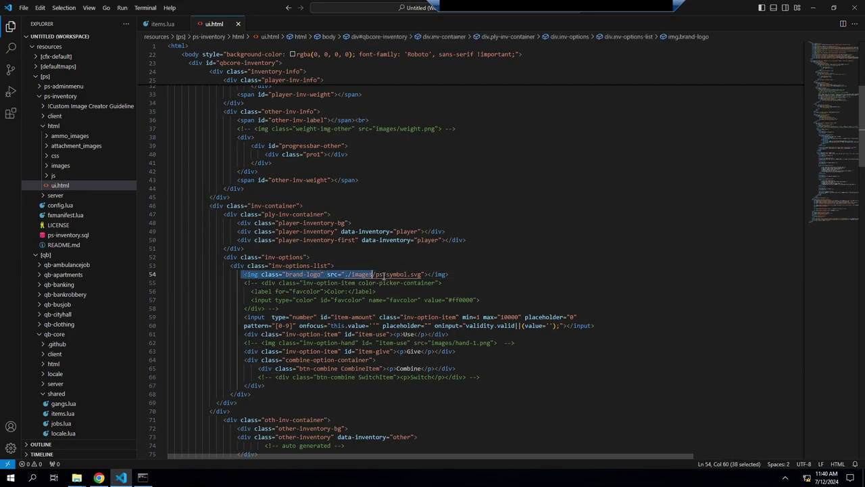
left_click_drag(376, 274, 397, 274)
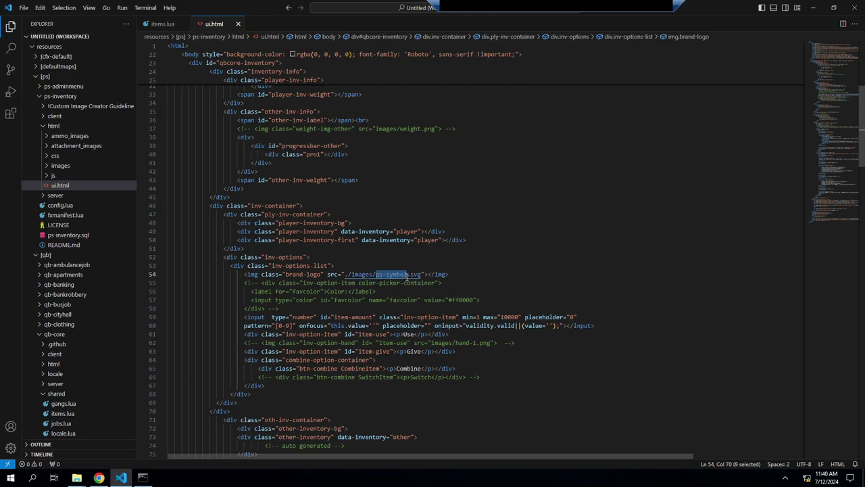
type("logoinv")
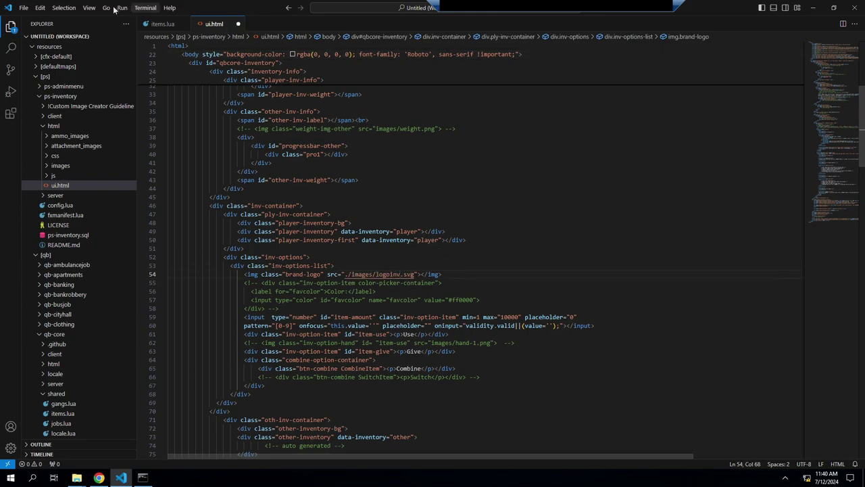
- Save ui.html, minimize the editor and switch to the server console window
left_click(23, 7)
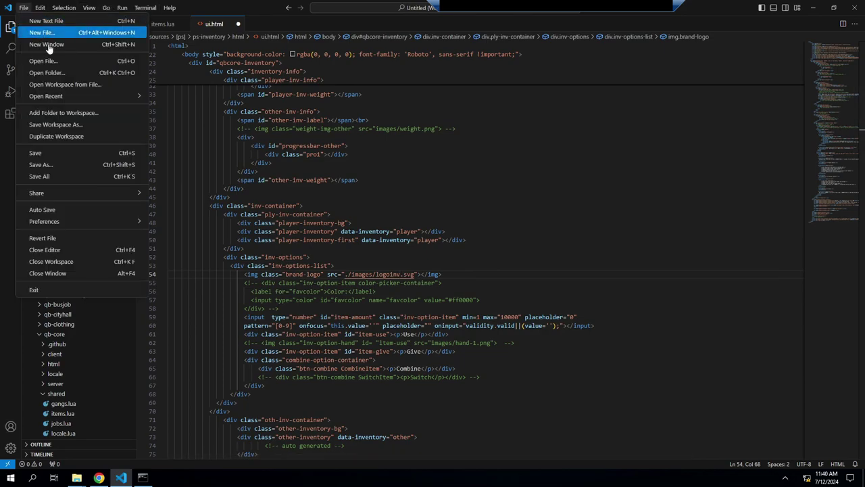
left_click(67, 153)
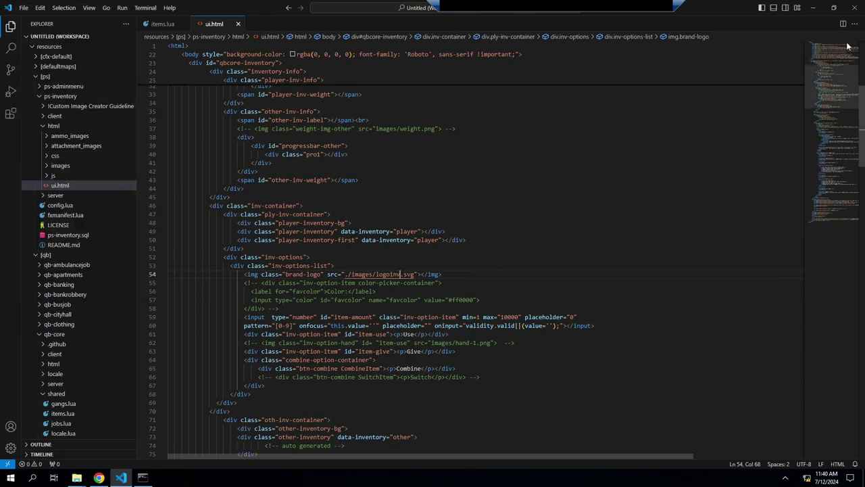
left_click(815, 8)
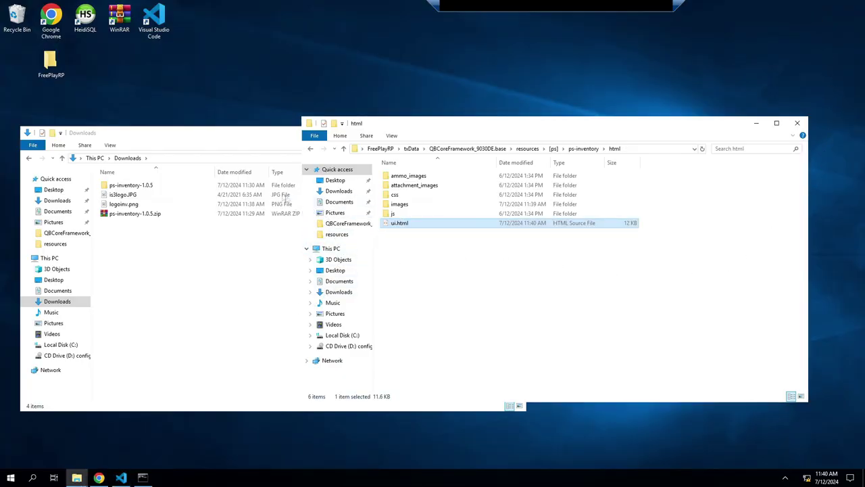
left_click(142, 478)
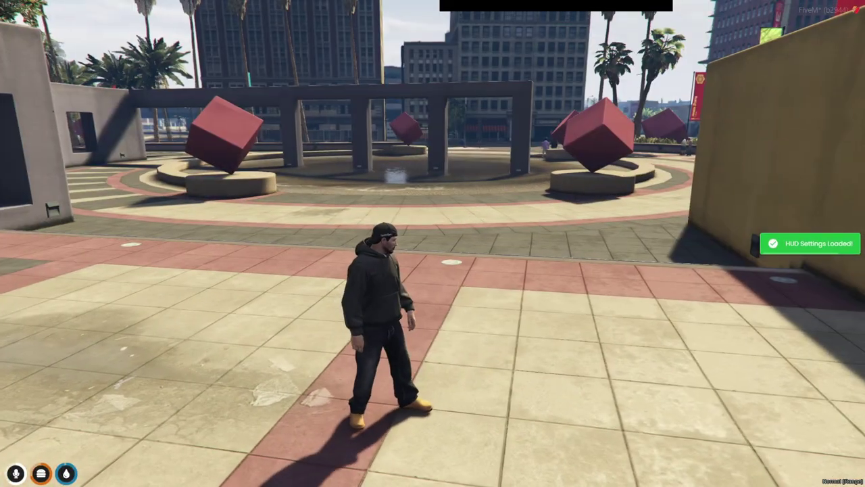
- Open the inventory and move the phone, drivers license and water bottles from the hotbar into the first column, water directly below the license
key("w")
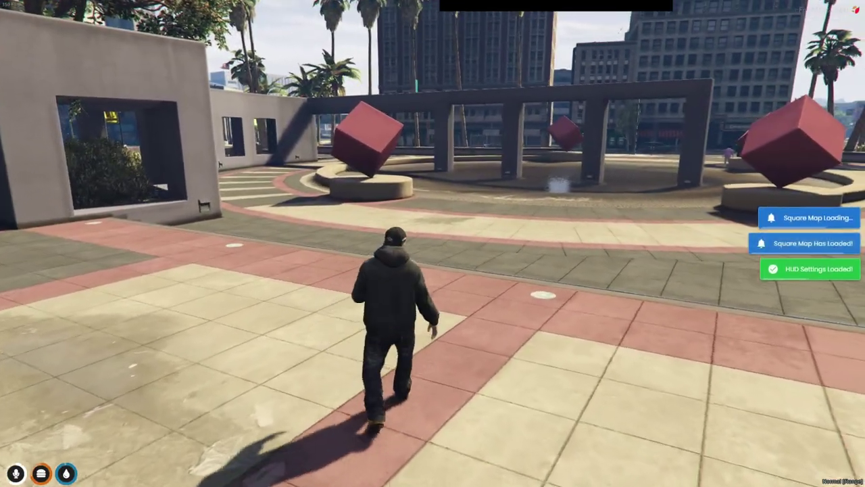
key("Tab")
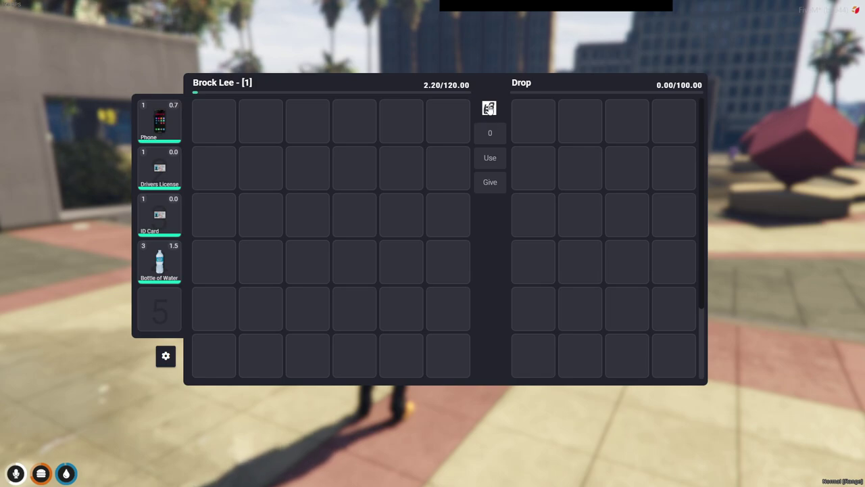
mouse_move(160, 117)
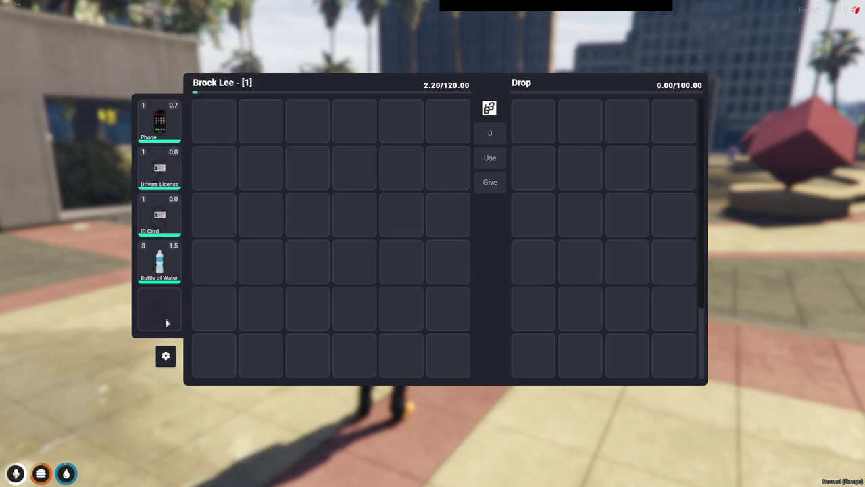
mouse_move(154, 195)
left_click_drag(167, 111, 214, 121)
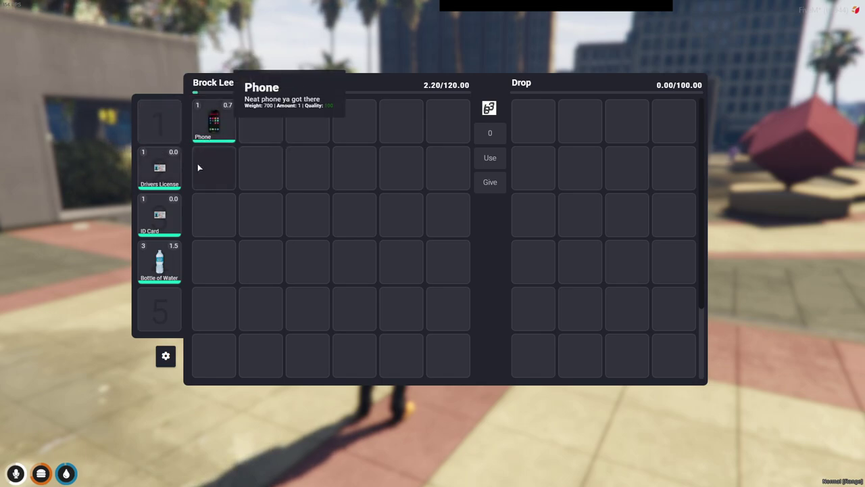
left_click_drag(174, 184, 213, 169)
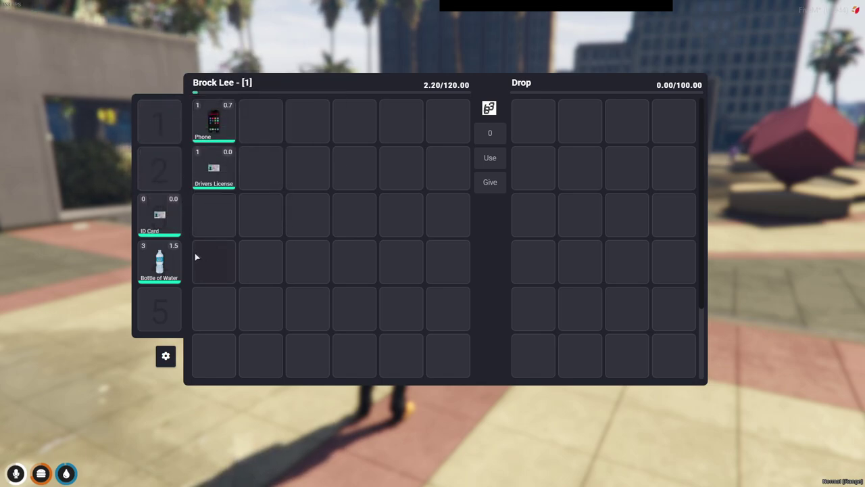
mouse_move(169, 268)
left_click_drag(169, 263, 215, 260)
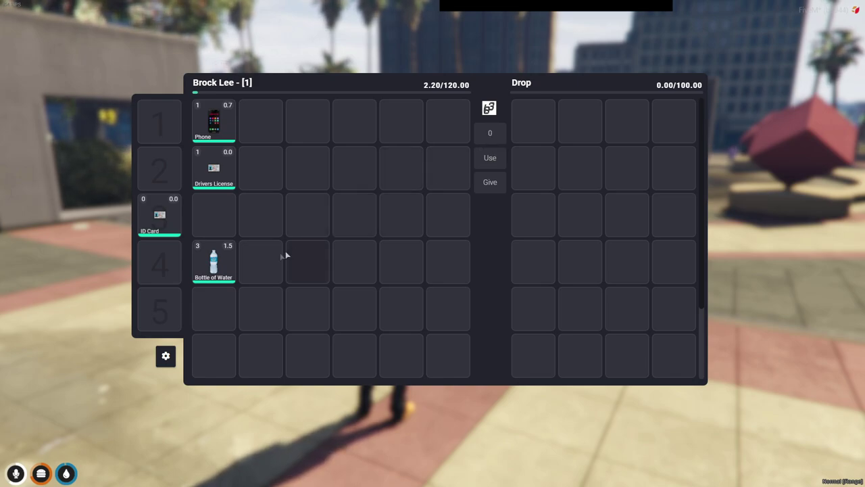
left_click_drag(213, 260, 214, 216)
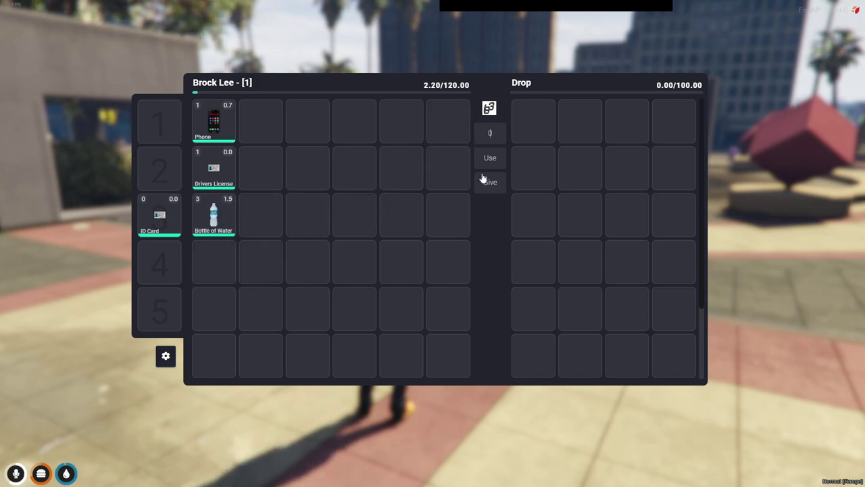
- Split 2 bottles of water off the stack into the adjacent slot, and merge them back into one stack
type("2")
left_click_drag(214, 215, 260, 215)
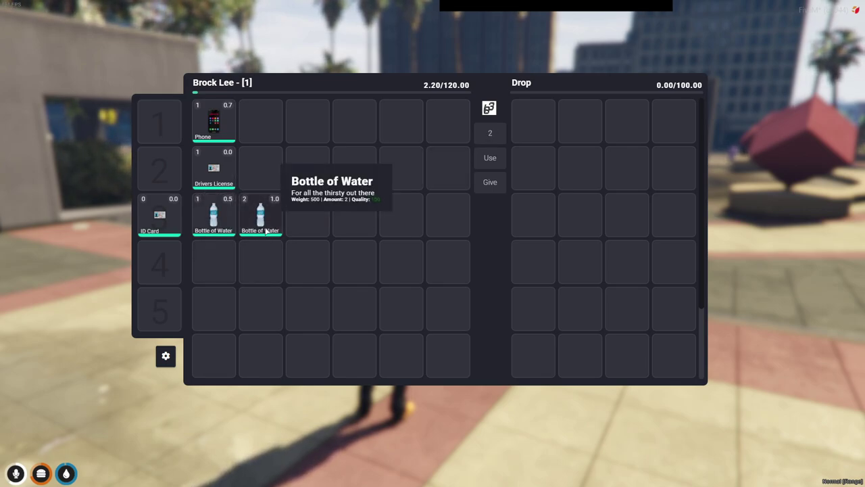
mouse_move(266, 231)
left_mouse_down()
mouse_move(215, 223)
mouse_move(264, 225)
mouse_move(260, 218)
left_mouse_up()
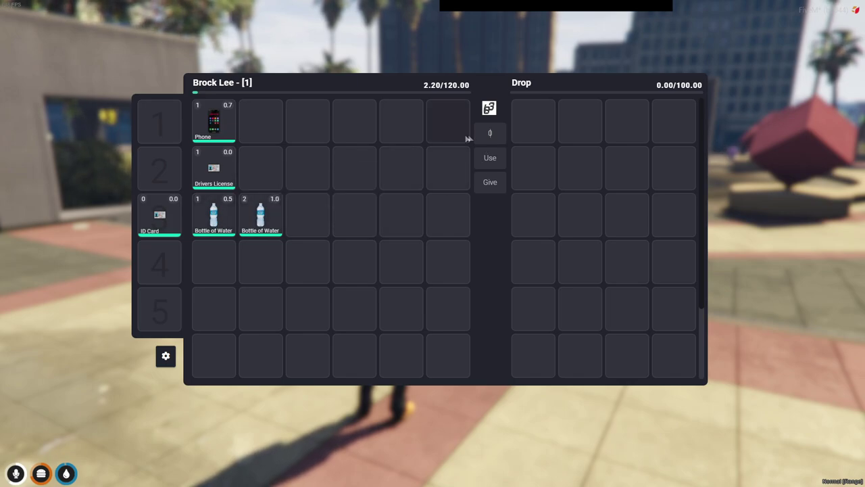
mouse_move(214, 215)
left_mouse_down()
mouse_move(261, 215)
mouse_move(214, 215)
left_mouse_up()
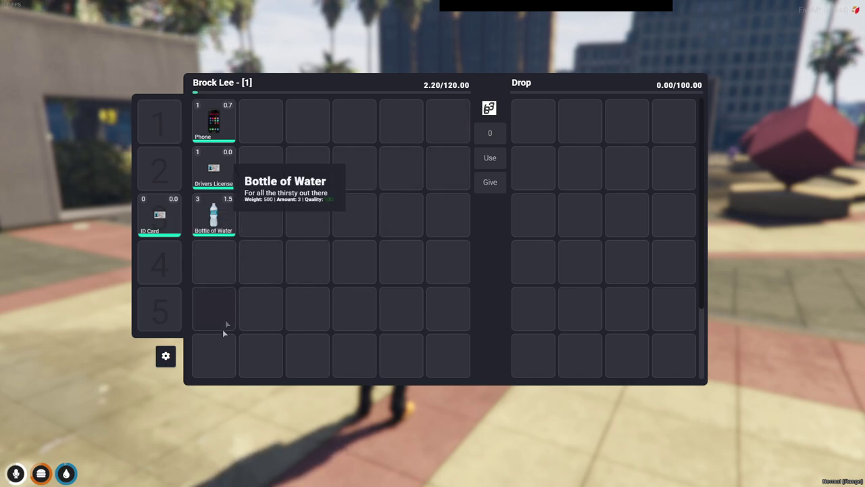
- Disable Show Background Blur in the inventory options, and close and reopen the inventory to check the effect
left_click(165, 355)
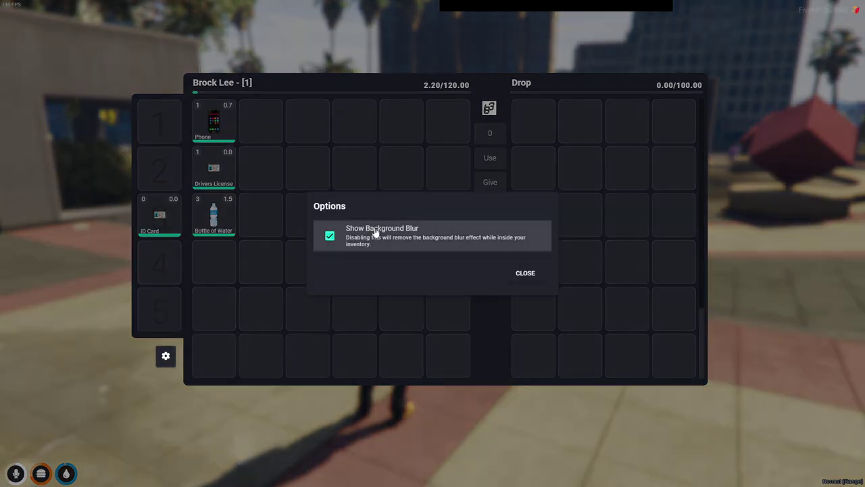
left_click(376, 232)
left_click(521, 274)
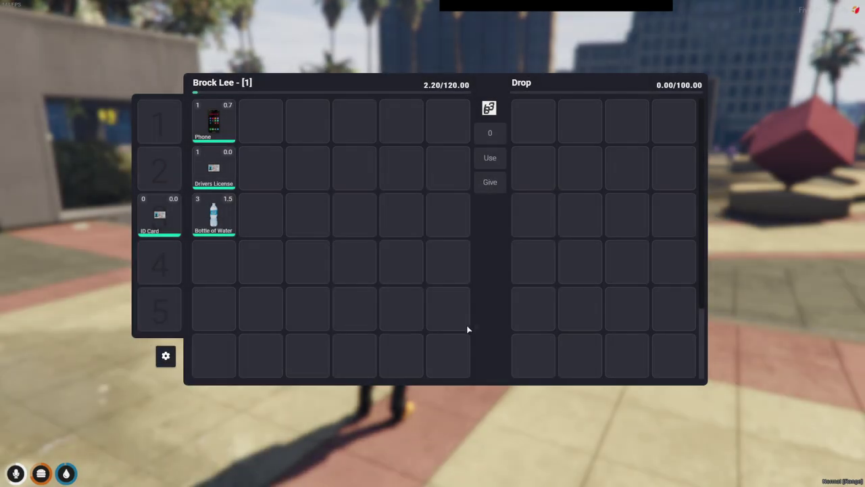
key("Escape")
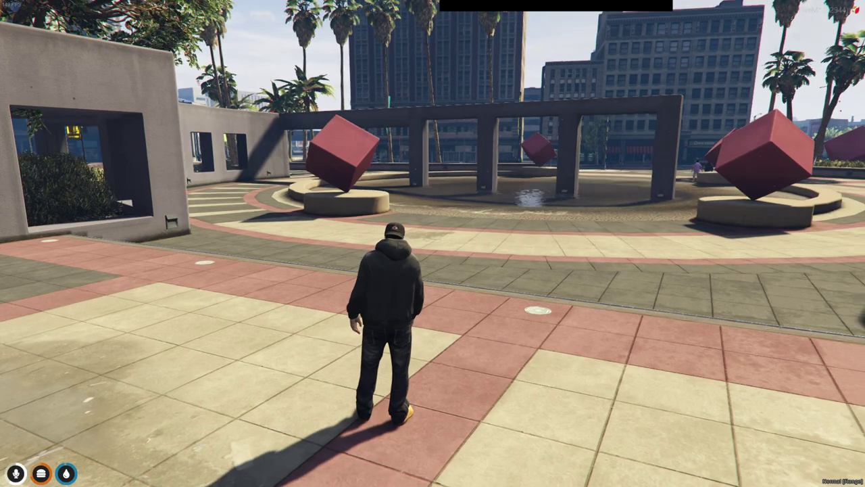
key("Tab")
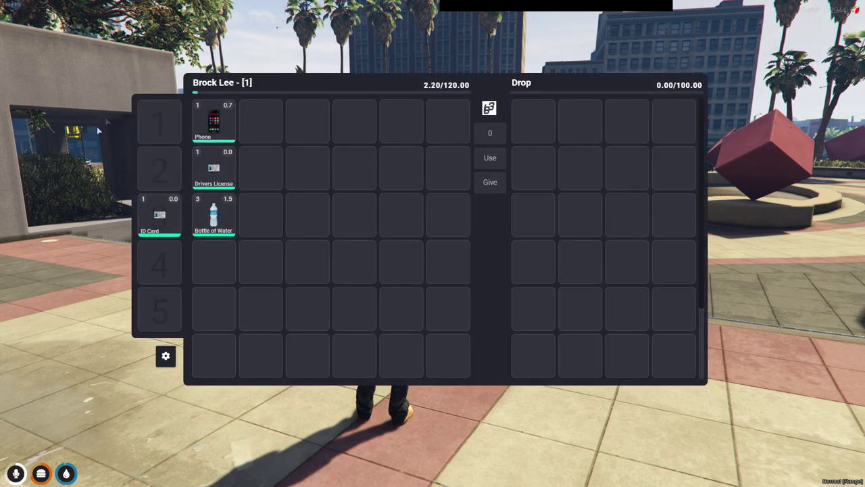
- Enable Show Background Blur again in the inventory options and close the inventory
left_click(166, 356)
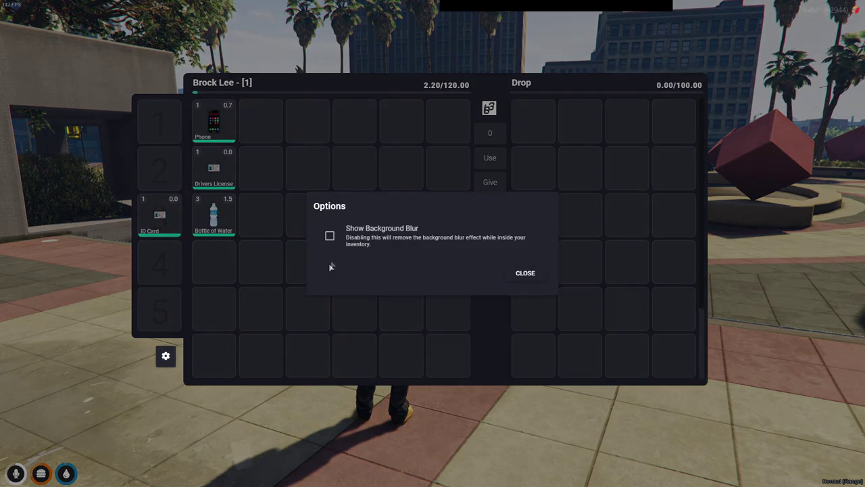
left_click(330, 235)
left_click(525, 272)
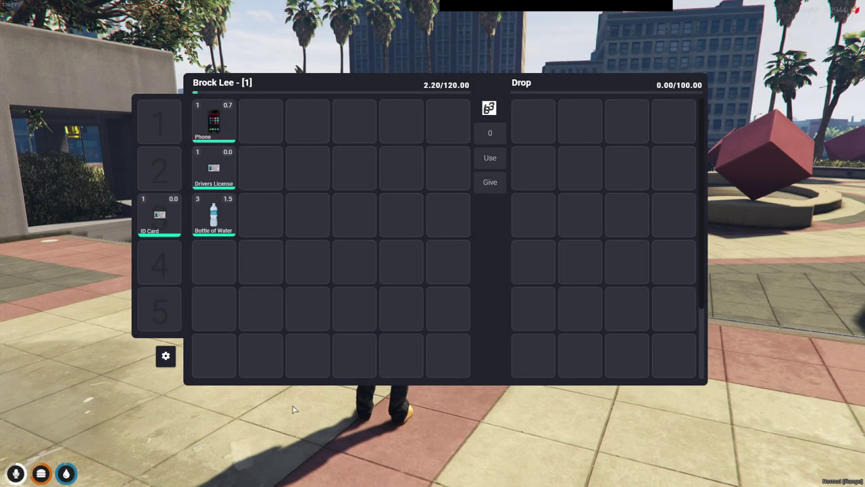
key("Tab")
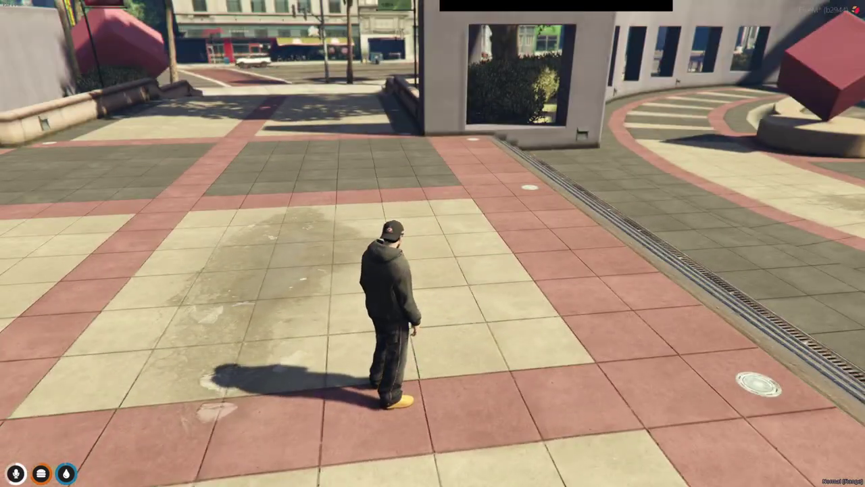
- Drop the whole stack of water bottles on the ground from the inventory and view the drop marker from around the character
key("Tab")
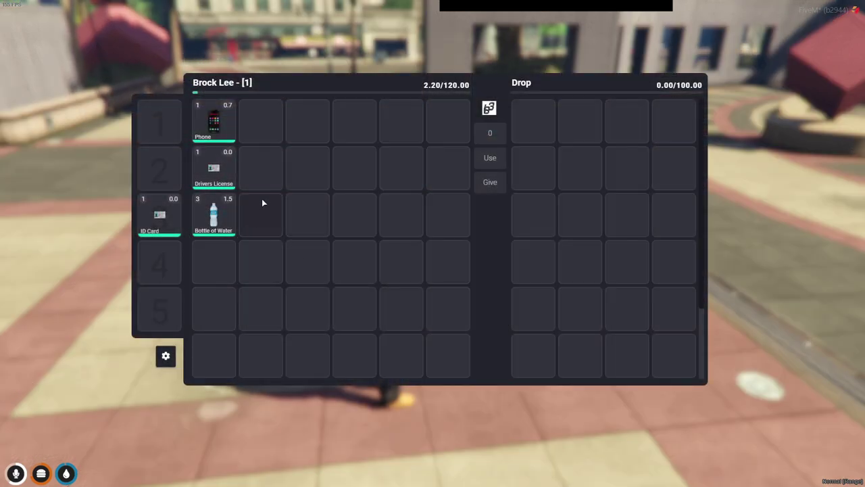
left_click_drag(213, 215, 563, 136)
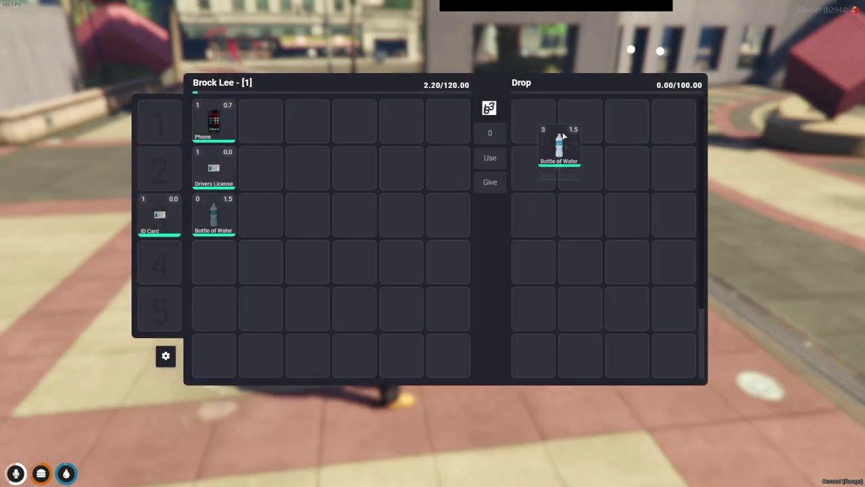
left_click_drag(213, 215, 534, 126)
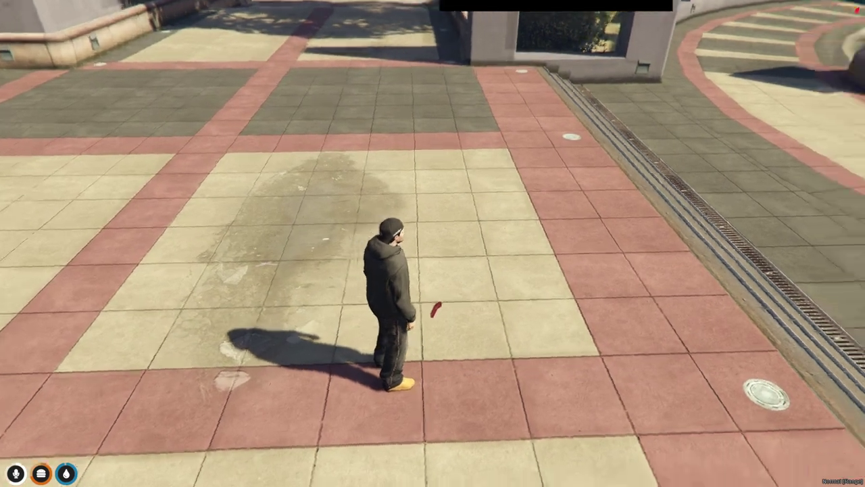
key("s")
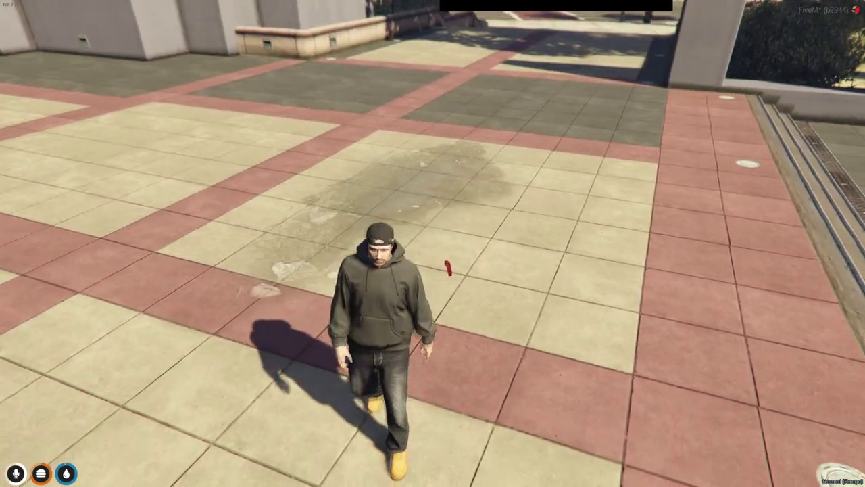
key("w")
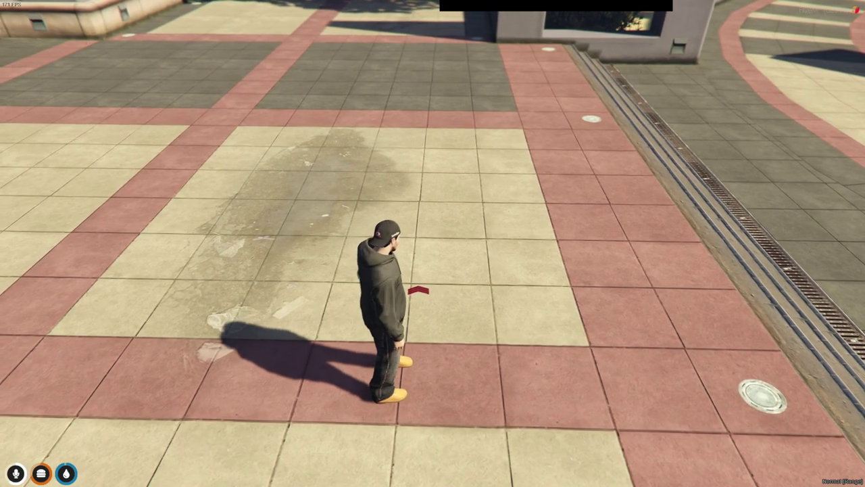
- Pick the dropped water bottles back up into their inventory slot below the drivers license and close the inventory
key("Tab")
left_click_drag(532, 123, 217, 215)
key("Tab")
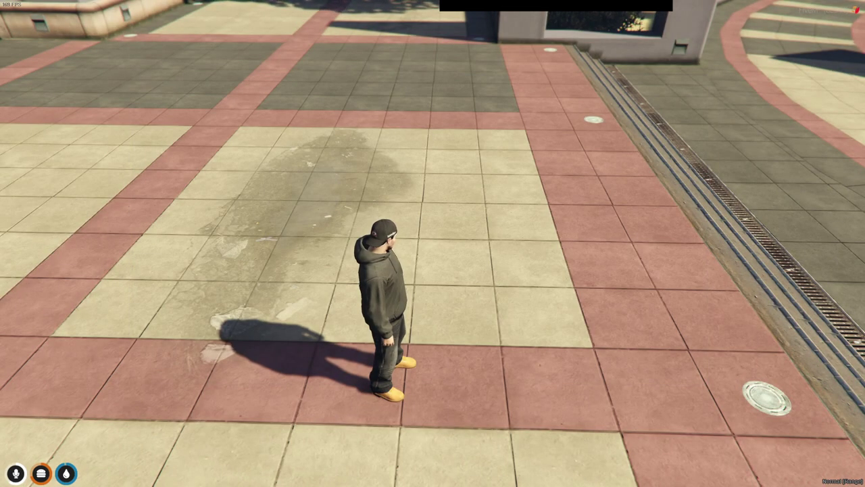
- Switch to File Explorer on the server desktop and open config.lua from txData's resources/[ps]/ps-inventory folder in Visual Studio Code
key("alt+Tab")
key("alt+Tab")
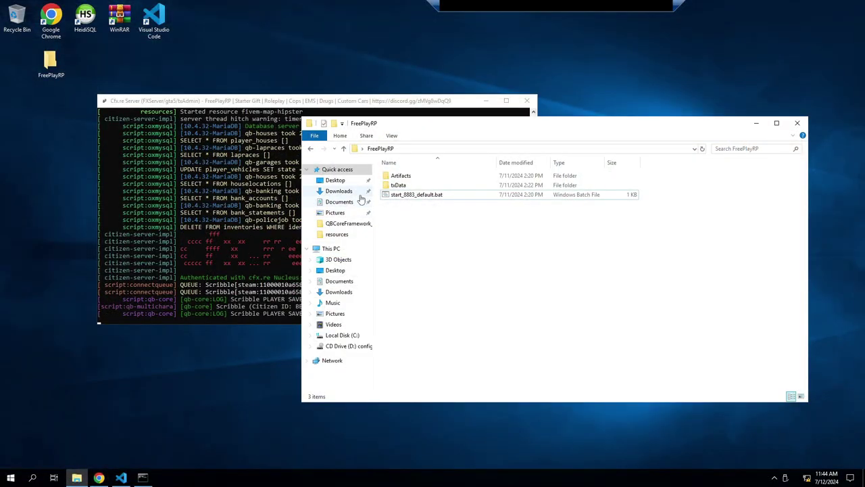
double_click(399, 185)
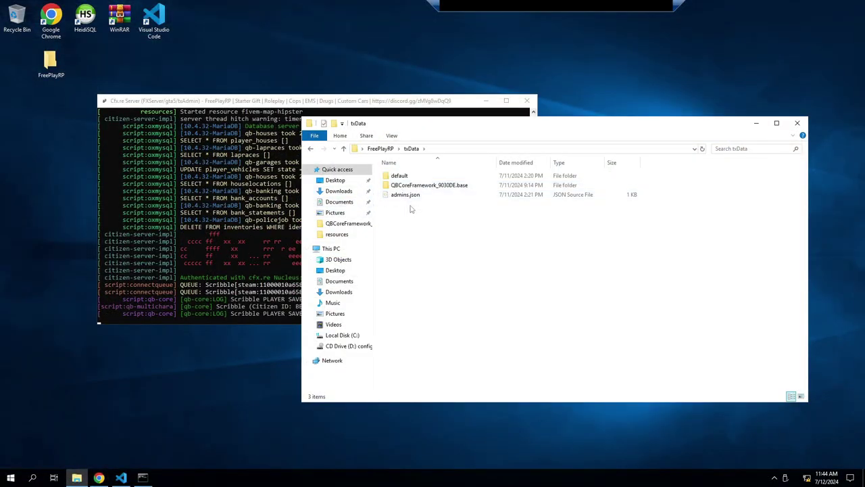
double_click(410, 185)
double_click(410, 190)
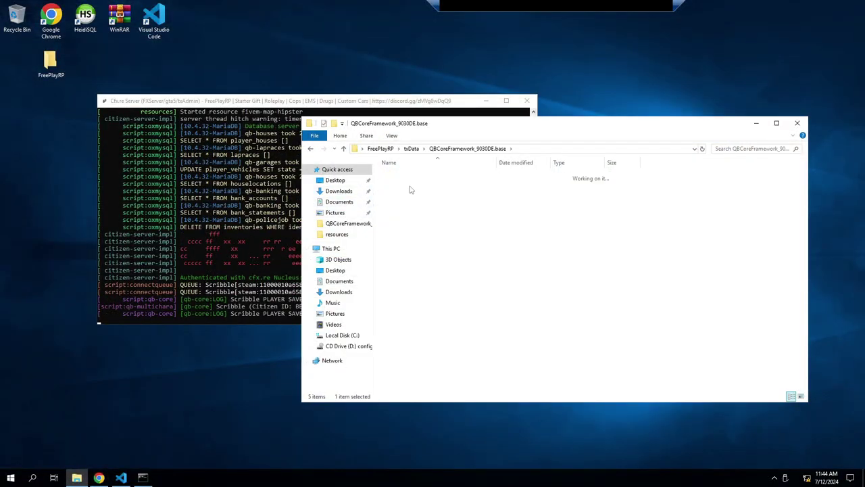
double_click(406, 196)
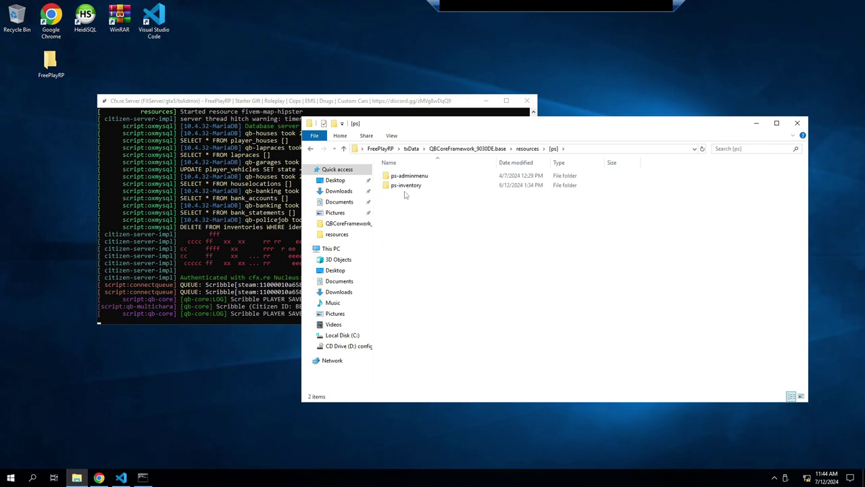
double_click(403, 187)
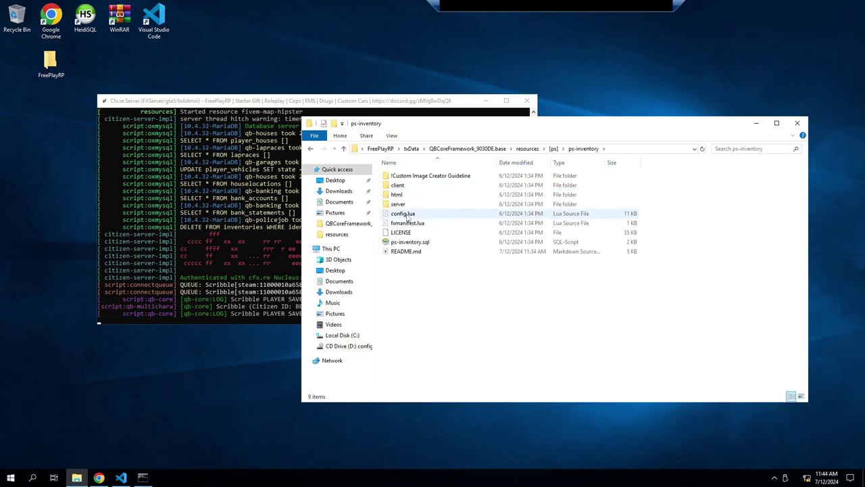
left_click(408, 215)
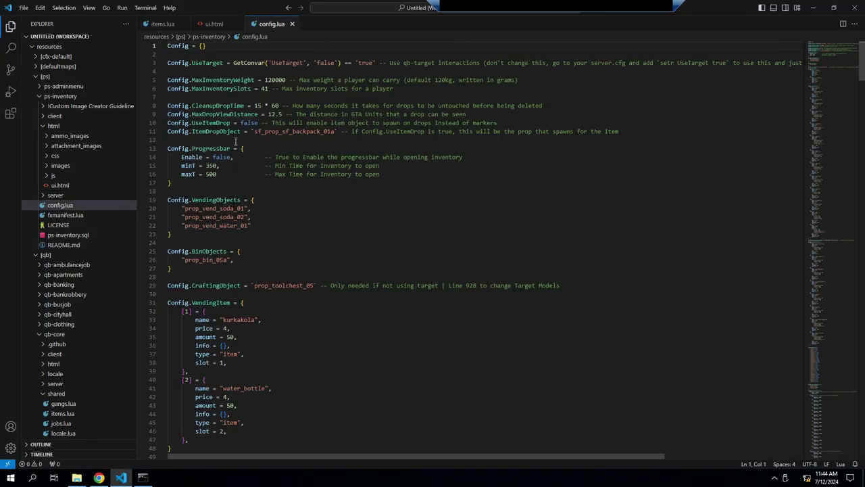
- Review the top of config.lua and set Config.MaxInventoryWeight to 300000
scroll(236, 142, "down", 3)
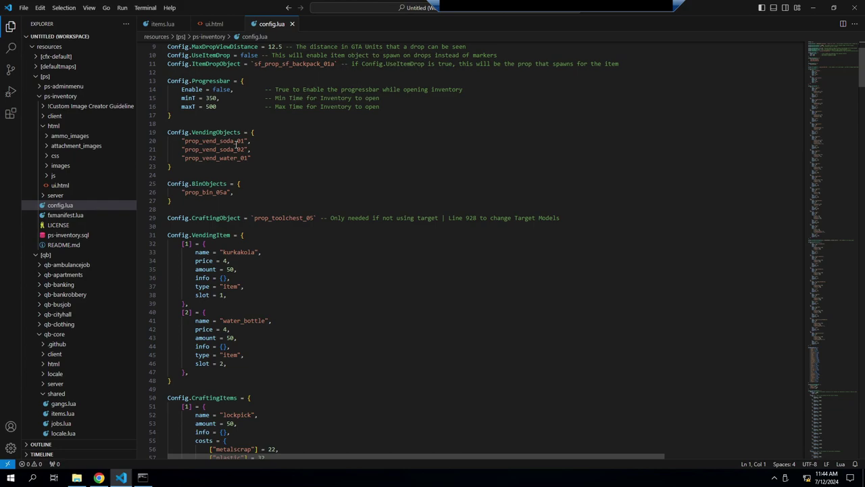
scroll(240, 104, "up", 3)
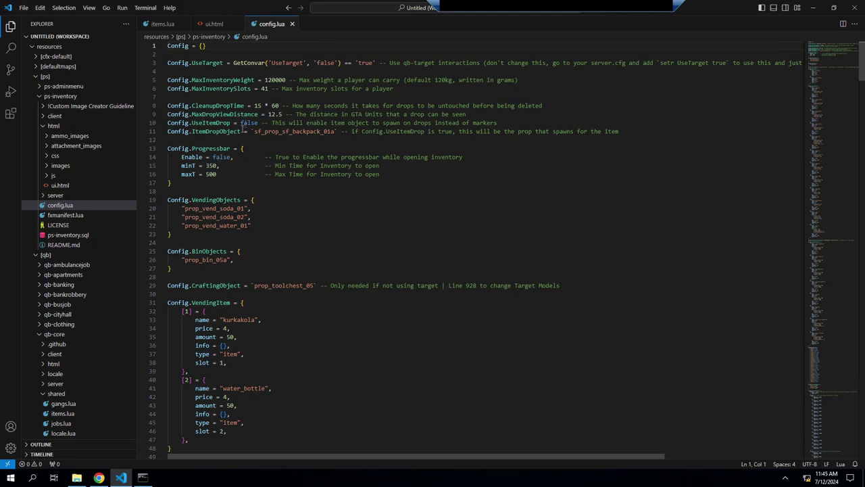
left_click_drag(271, 80, 265, 80)
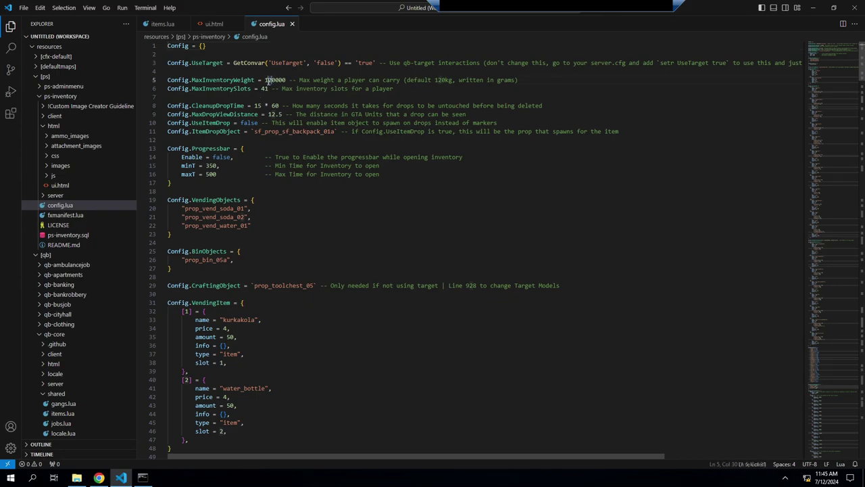
type("300")
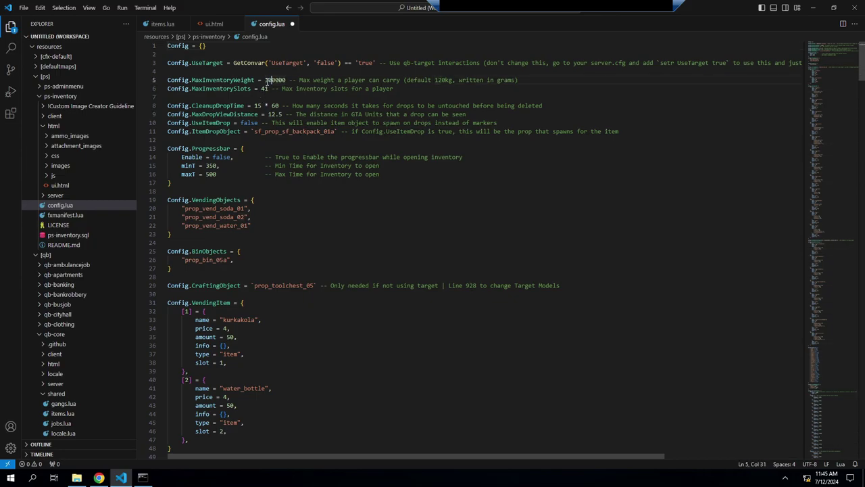
key("BackSpace")
scroll(290, 171, "down", 1)
scroll(290, 171, "down", 1)
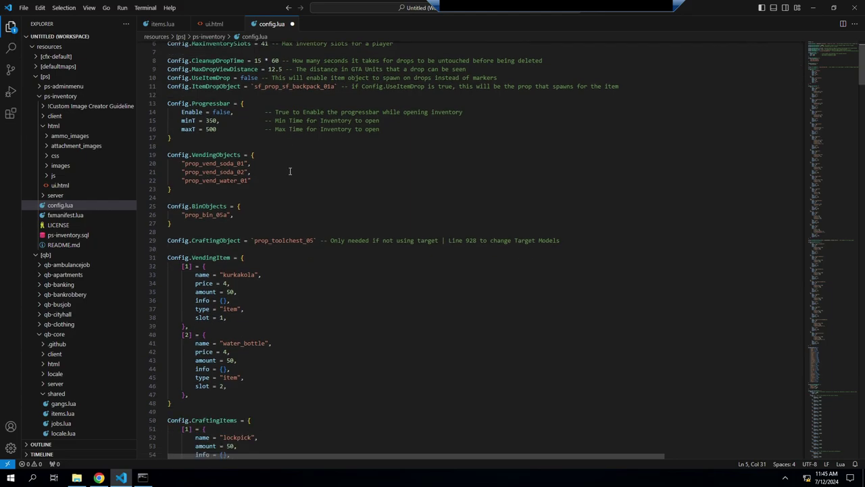
scroll(292, 176, "up", 2)
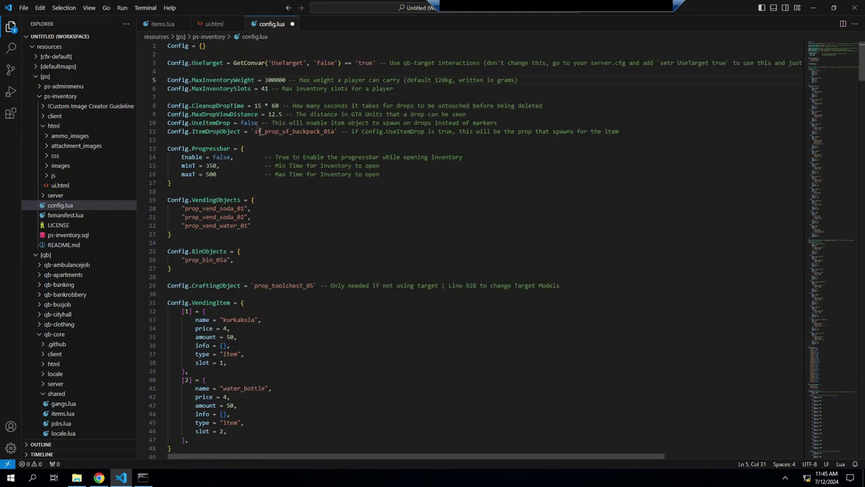
- Set Config.UseItemDrop to true in config.lua so dropped items spawn a prop instead of a marker
double_click(250, 123)
type("true")
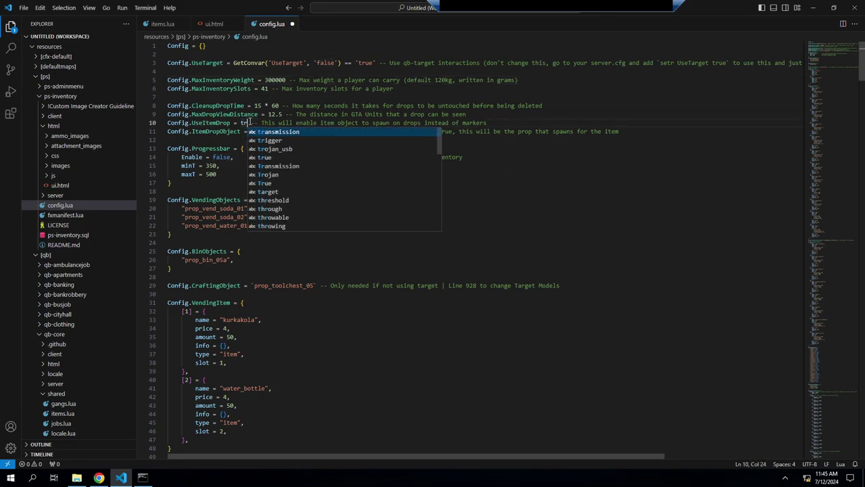
left_click(295, 207)
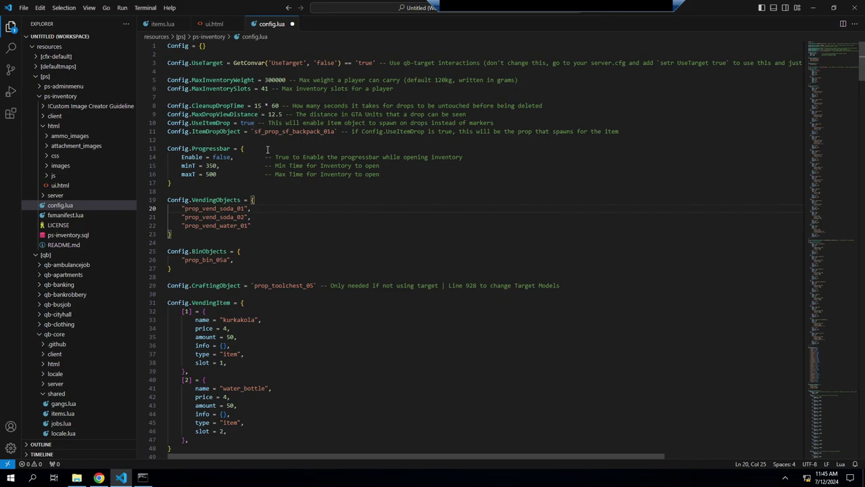
- Review the vending objects, bin objects, vending items and the Config.CraftingItems entries through to the last crafting recipe
scroll(267, 149, "down", 2)
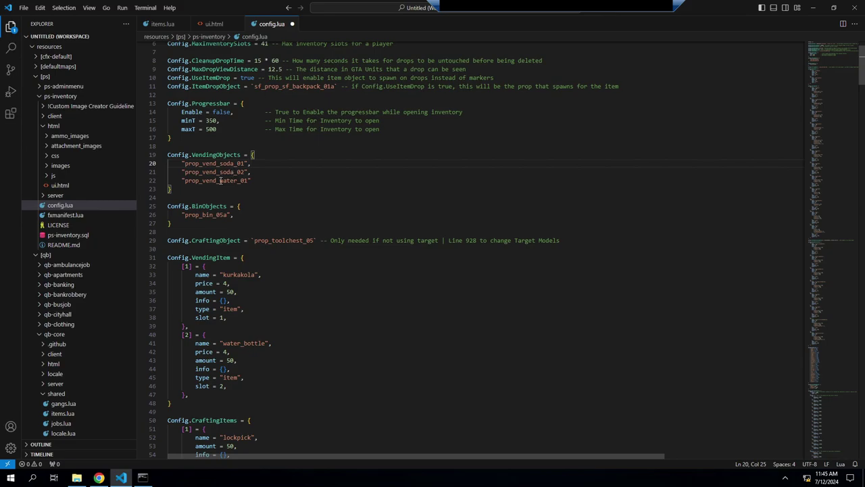
scroll(280, 200, "down", 1)
scroll(280, 201, "down", 3)
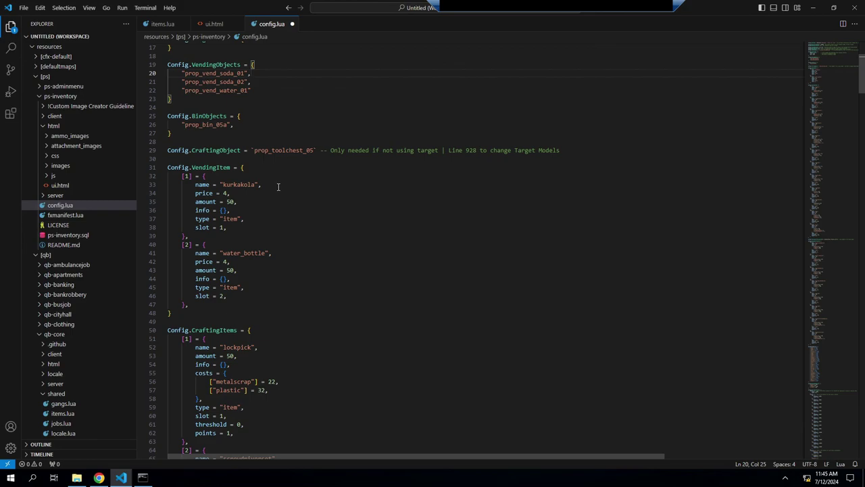
scroll(278, 187, "down", 1)
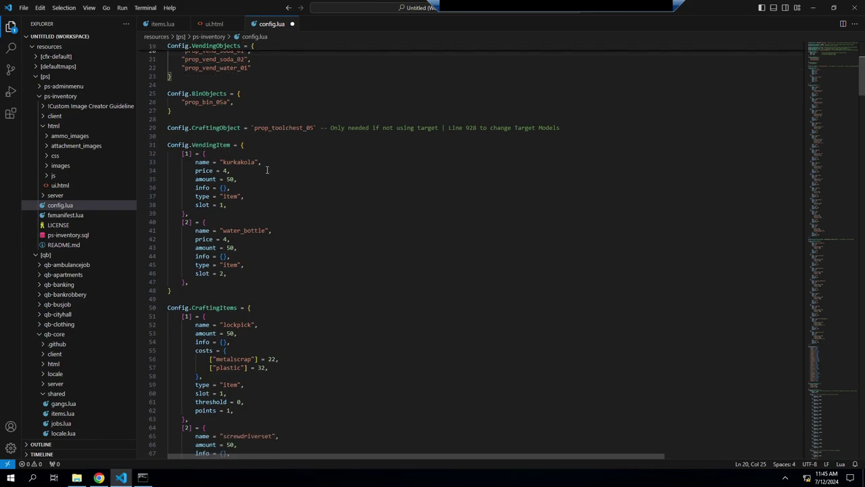
scroll(234, 163, "down", 2)
scroll(257, 155, "down", 5)
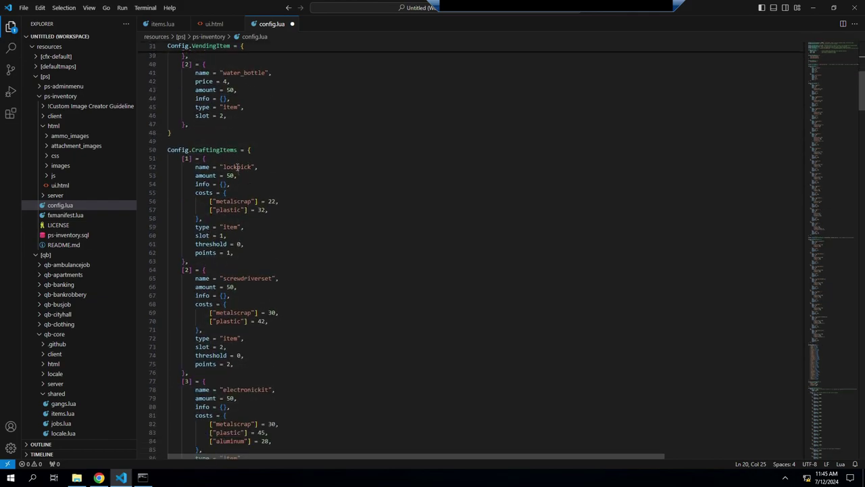
scroll(251, 233, "down", 7)
scroll(252, 238, "down", 12)
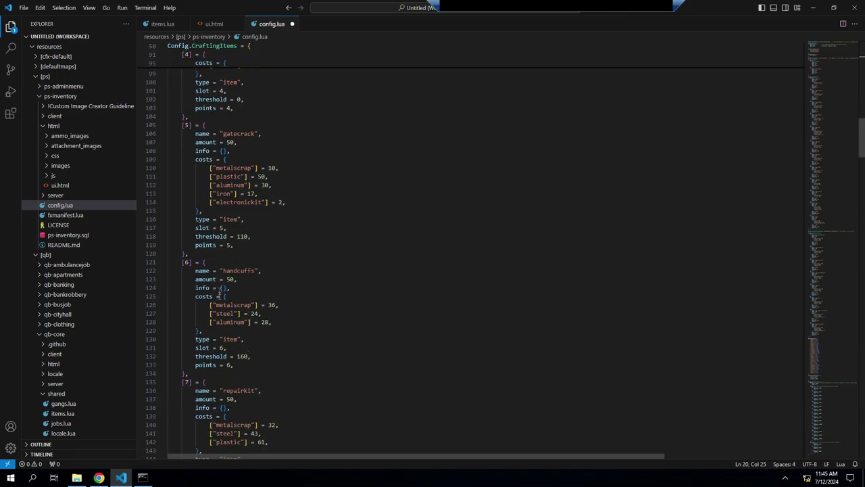
scroll(214, 193, "down", 4)
scroll(214, 189, "down", 7)
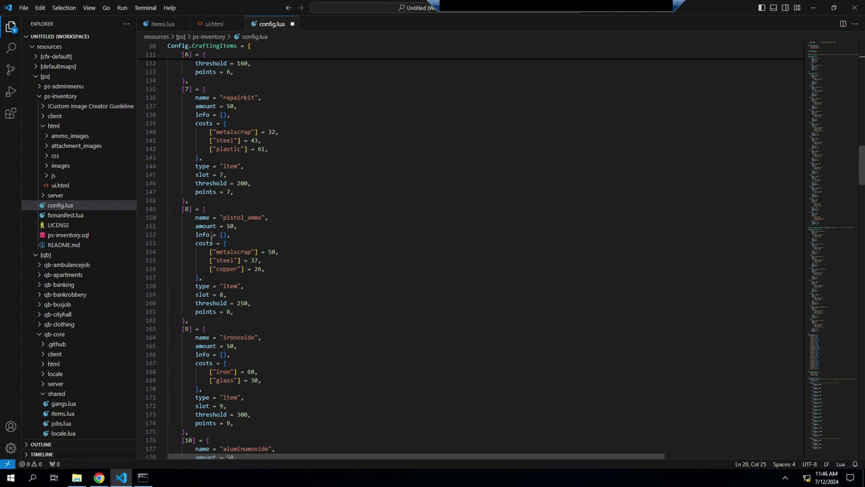
scroll(206, 315, "down", 5)
scroll(212, 311, "down", 12)
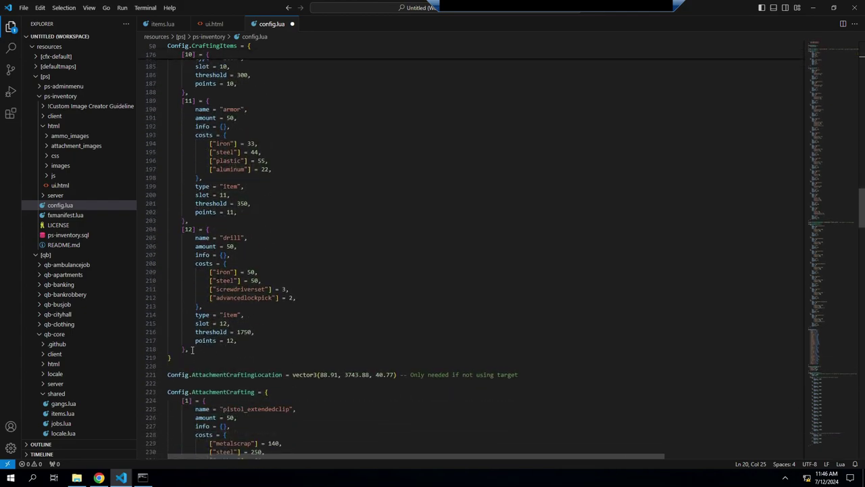
- Duplicate the drill entry [12] directly below itself at the end of Config.CraftingItems
left_click_drag(188, 350, 169, 230)
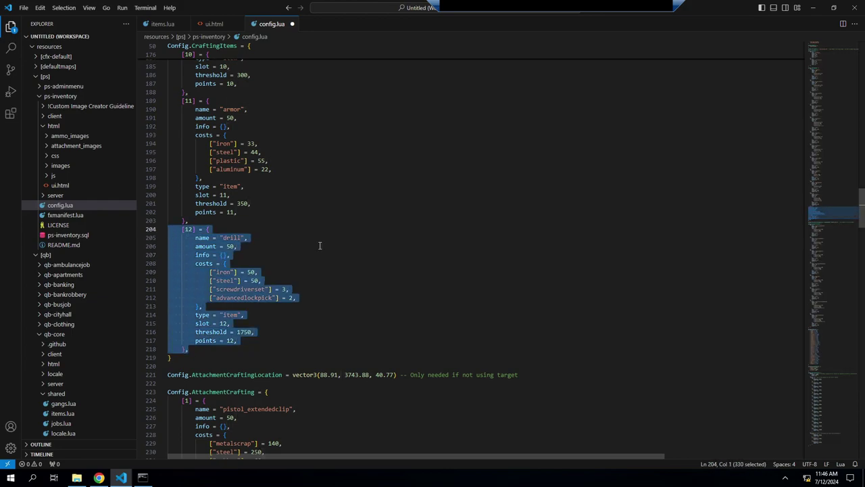
key("ctrl+c")
left_click(197, 351)
key("Return")
key("ctrl+v")
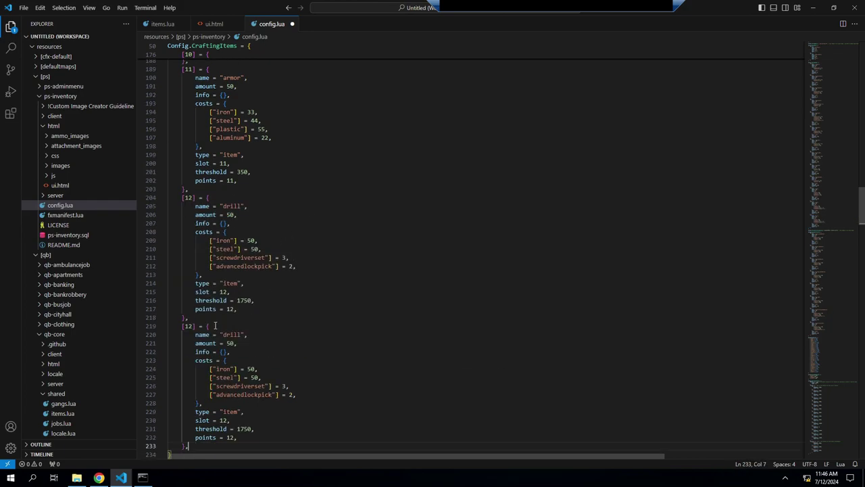
- Renumber the duplicated crafting entry to [13], name it nitrous, and set its amount to 5
left_click(186, 328)
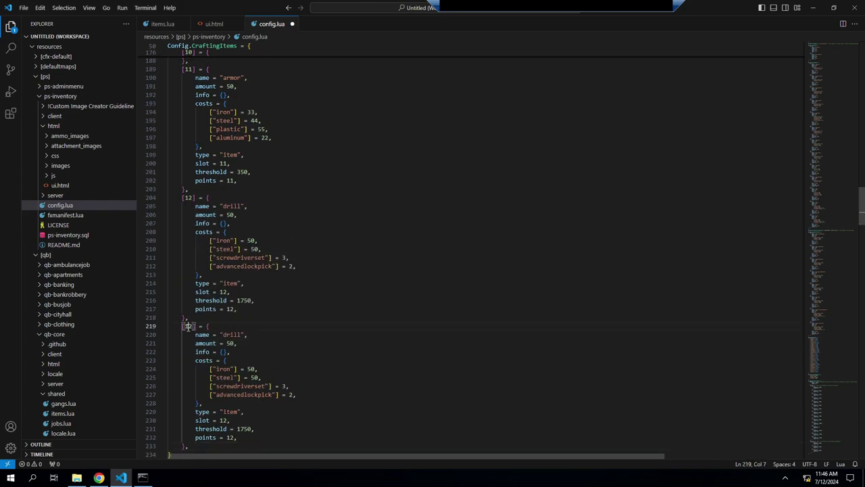
key("BackSpace")
type("3")
double_click(232, 335)
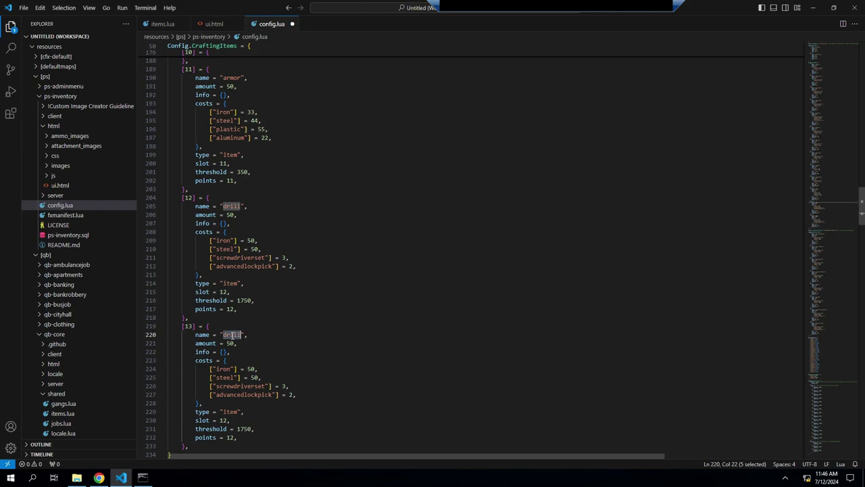
key("BackSpace")
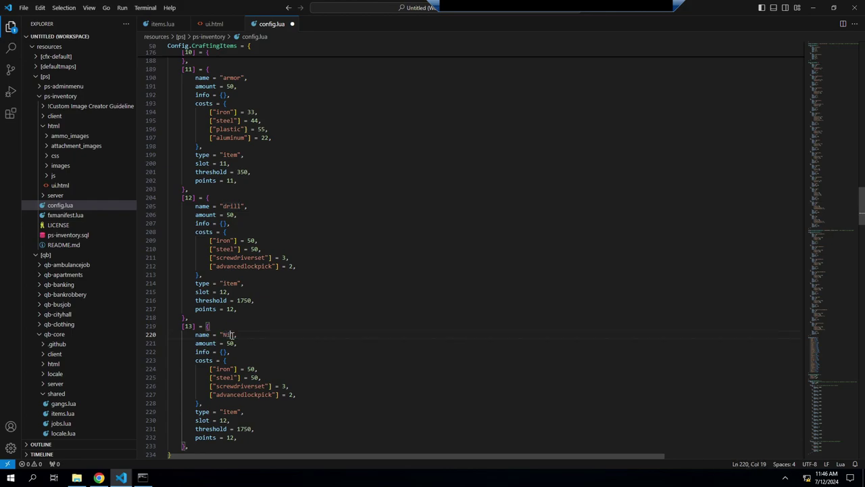
type("nitrous")
double_click(229, 342)
type("5")
- Replace the steel cost in the nitrous entry with aluminumoxide, copied from entry [10], and set its quantity to 1
scroll(286, 343, "down", 2)
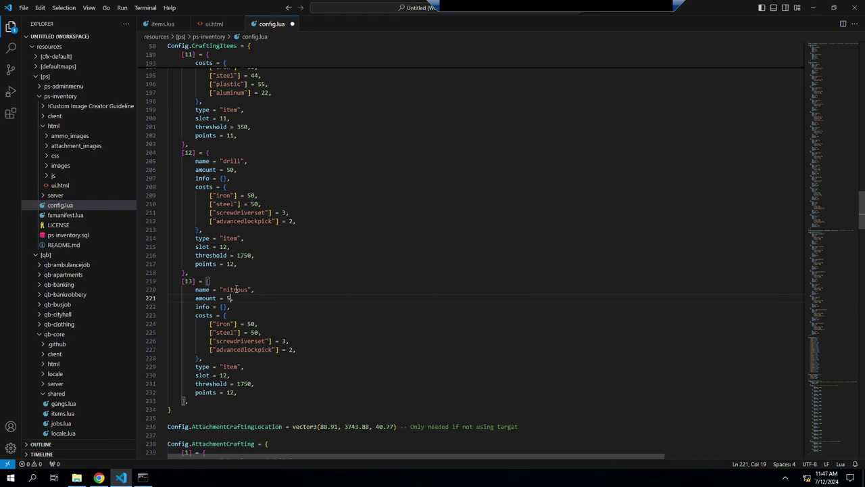
scroll(236, 288, "up", 4)
scroll(237, 284, "up", 4)
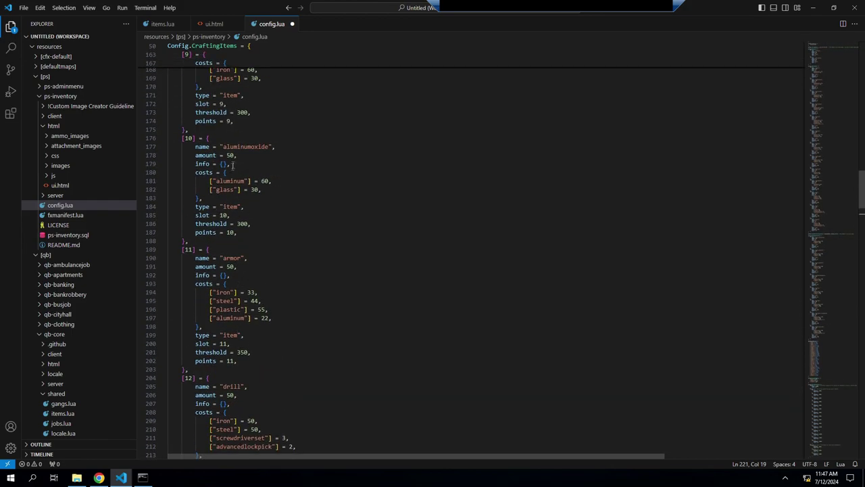
double_click(244, 146)
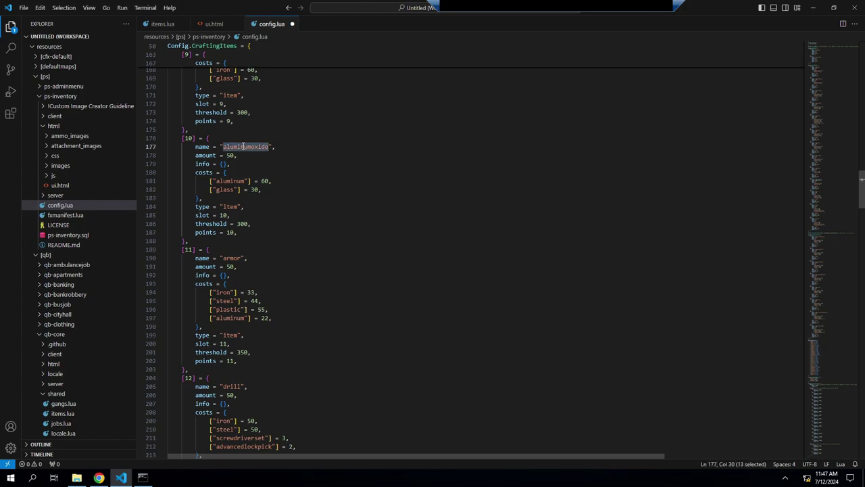
scroll(286, 234, "down", 10)
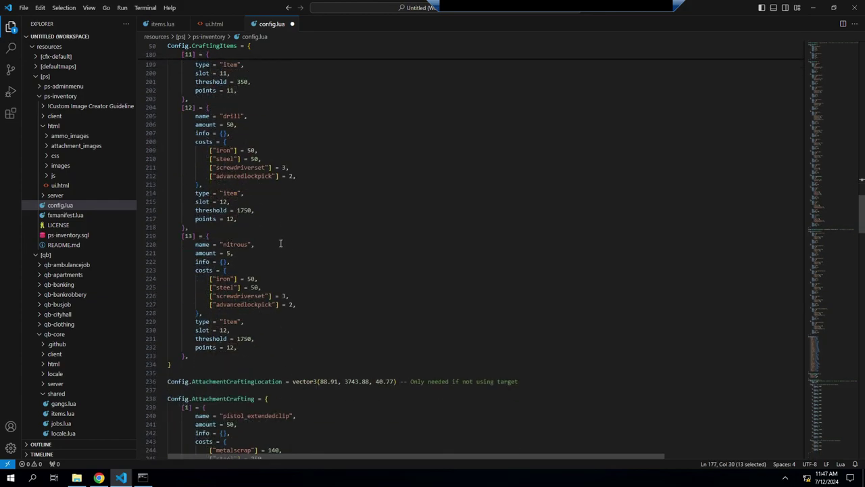
double_click(229, 287)
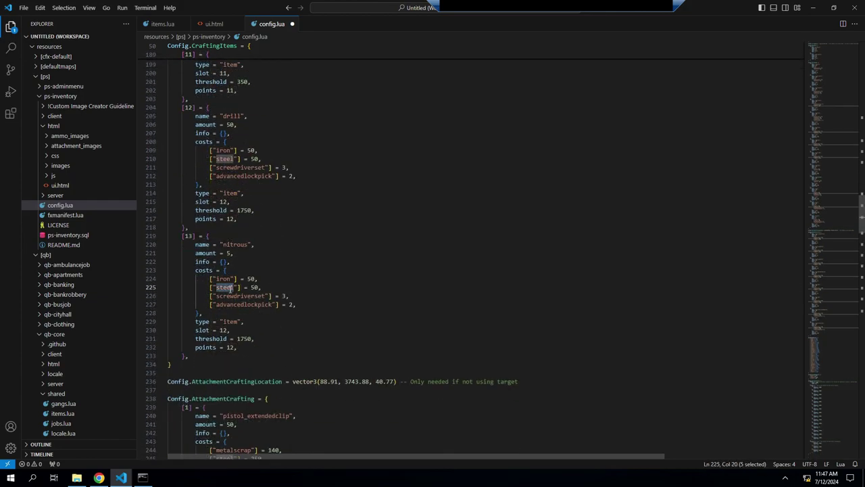
key("ctrl+v")
left_click(282, 287)
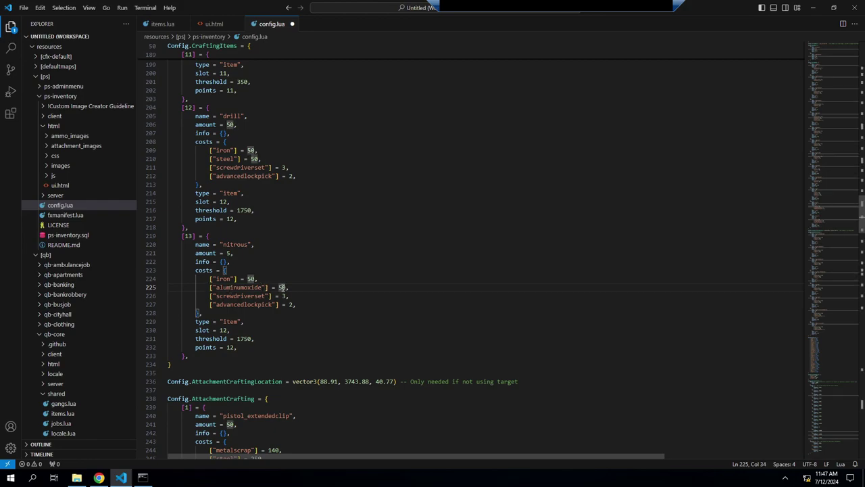
double_click(282, 287)
type("1")
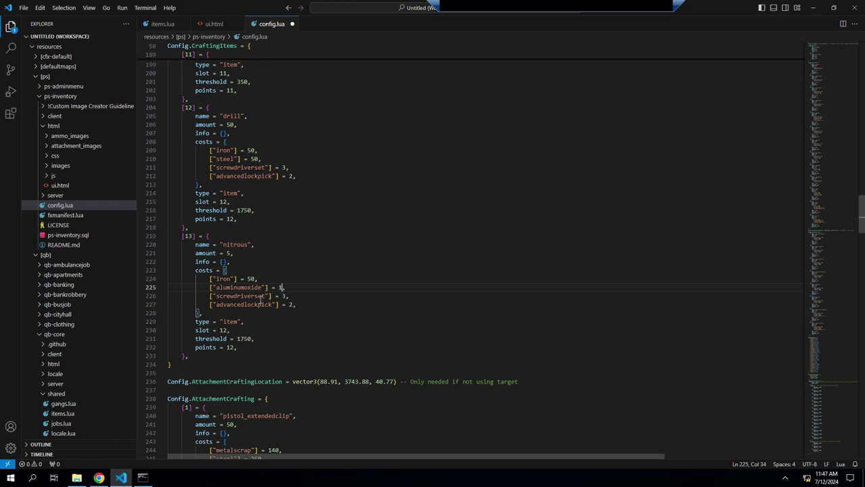
- Remove the screwdriverset and advancedlockpick costs from the nitrous entry and set its slot to 13
left_click_drag(297, 304, 166, 296)
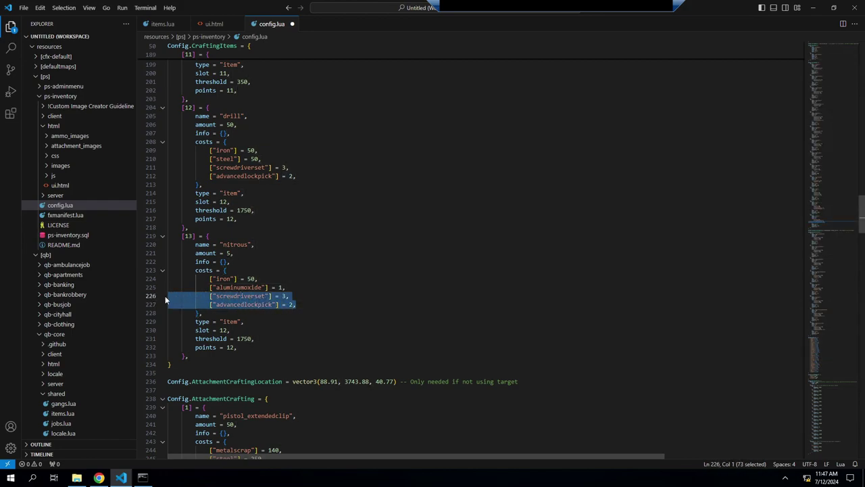
key("BackSpace")
key("BackSpace")
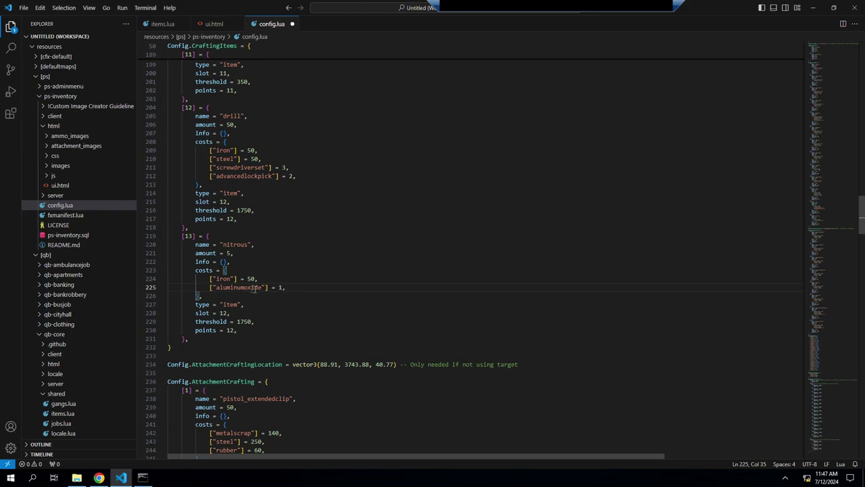
double_click(223, 314)
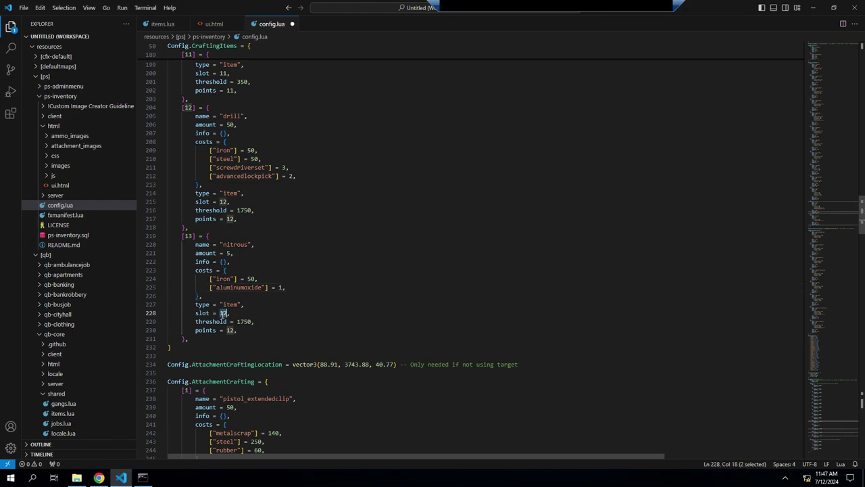
type("13")
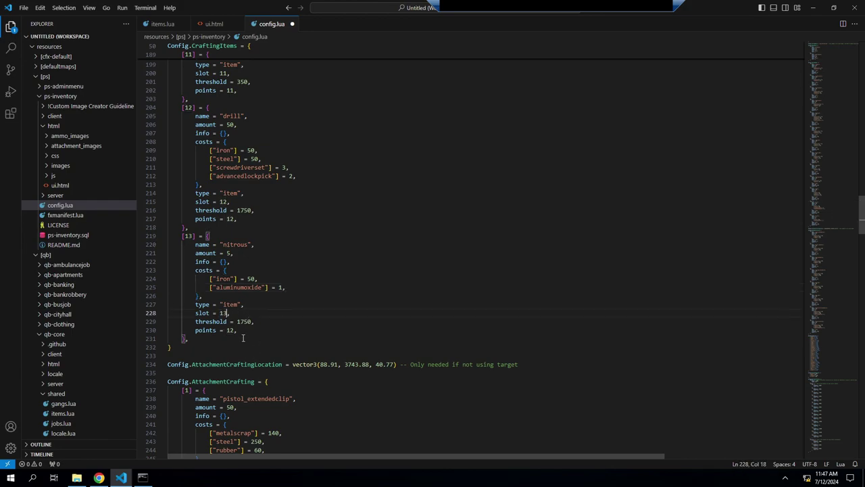
- Compare the points and threshold values of the nitrous entry with those of the other crafting items, such as handcuffs
double_click(230, 330)
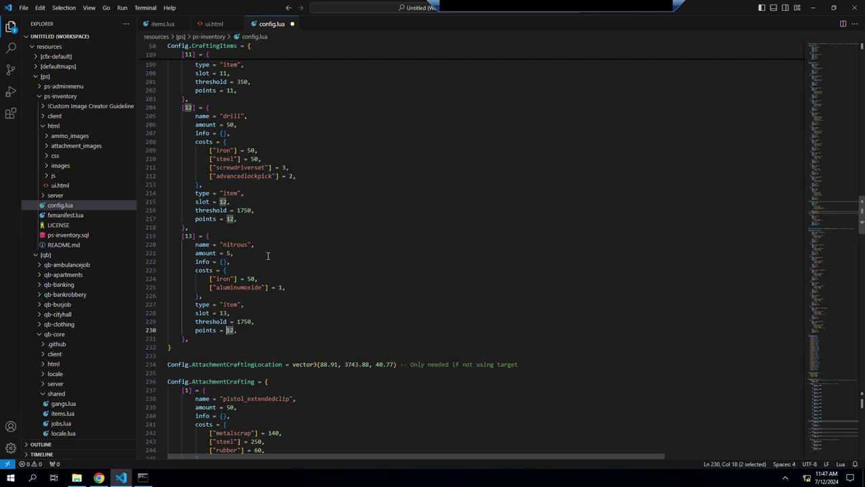
scroll(267, 255, "up", 15)
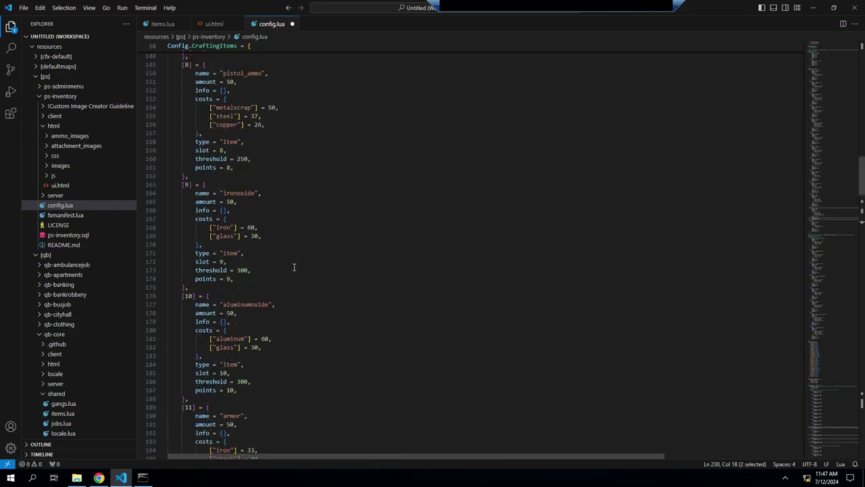
scroll(294, 266, "up", 9)
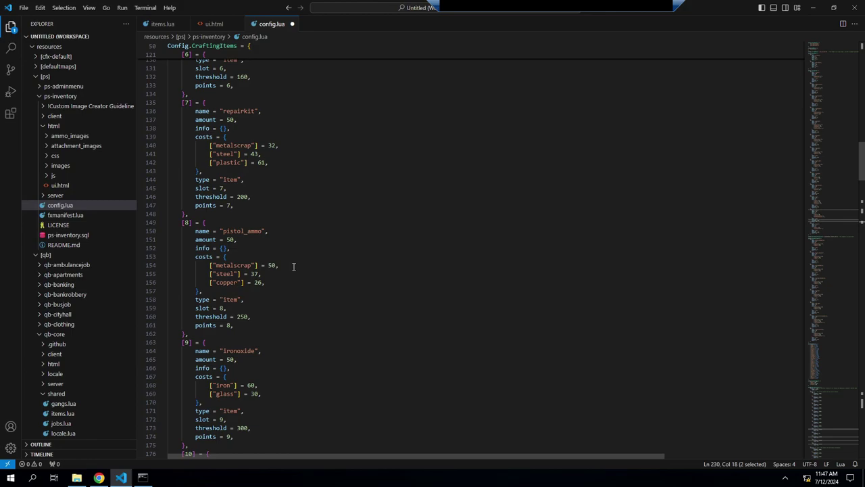
scroll(293, 266, "up", 12)
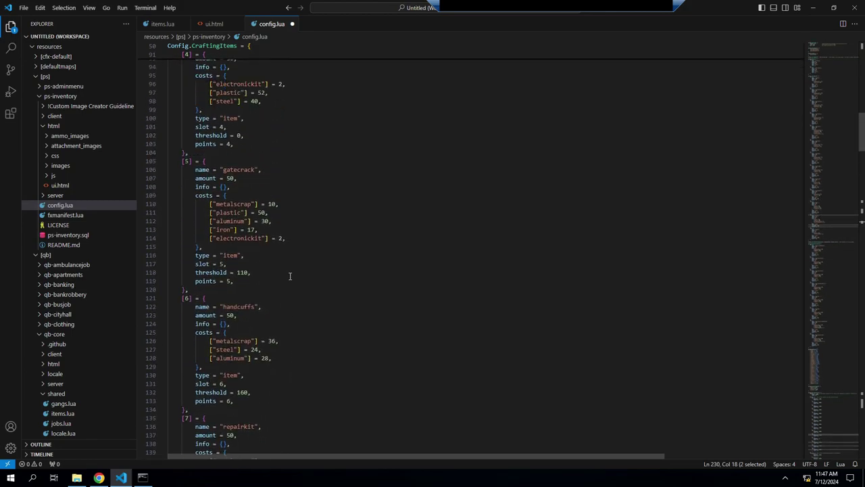
scroll(290, 276, "down", 4)
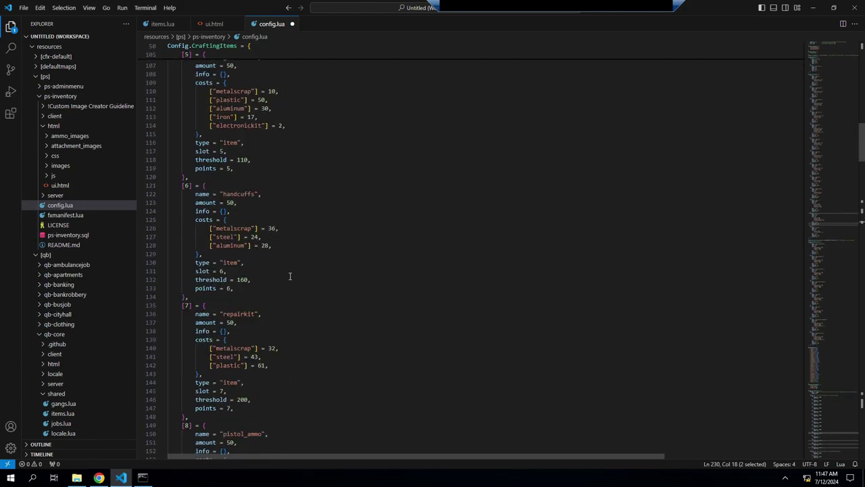
double_click(228, 288)
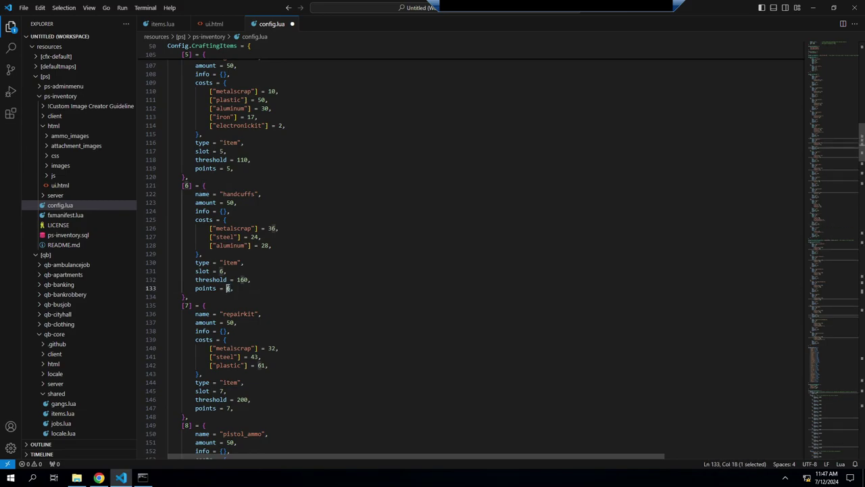
double_click(240, 279)
scroll(247, 280, "down", 3)
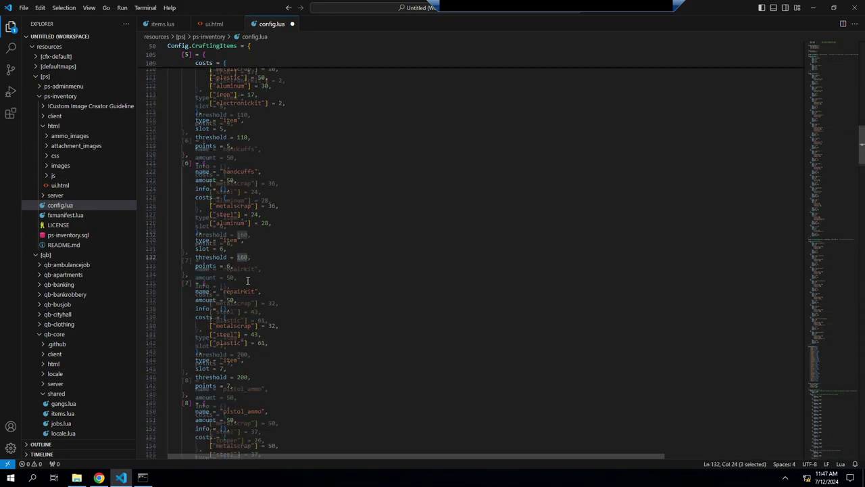
scroll(250, 298, "down", 8)
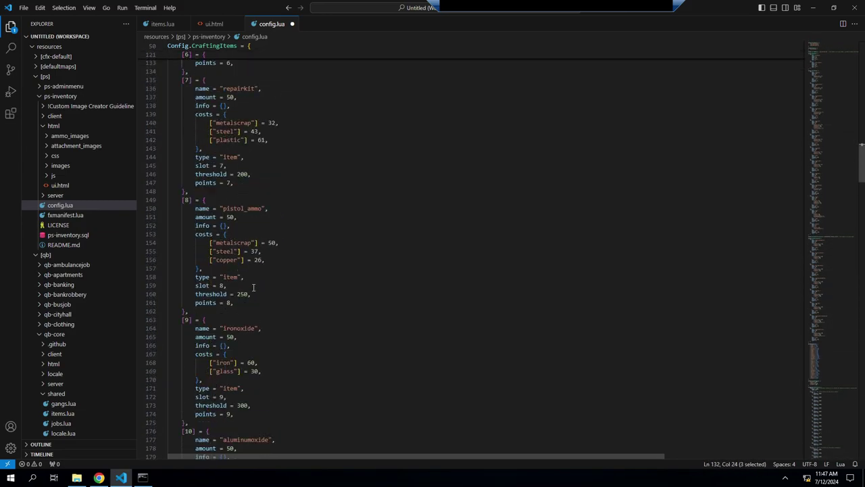
scroll(250, 298, "down", 20)
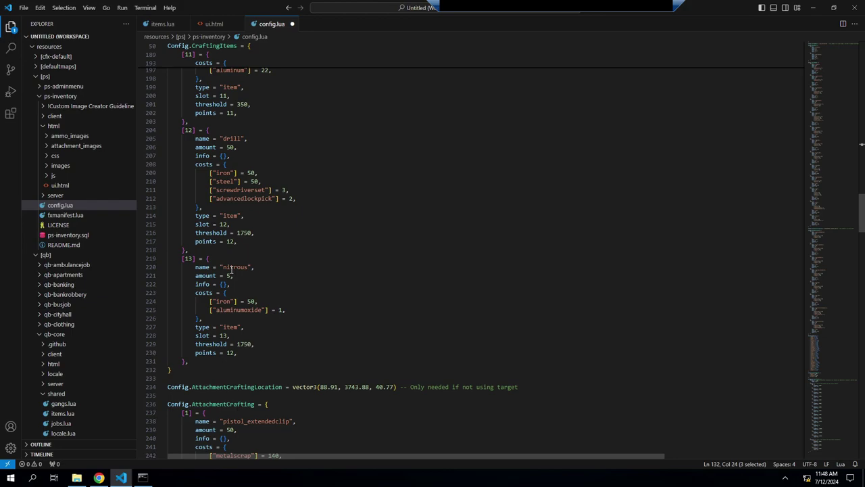
left_click(236, 344)
left_click_drag(242, 344, 252, 344)
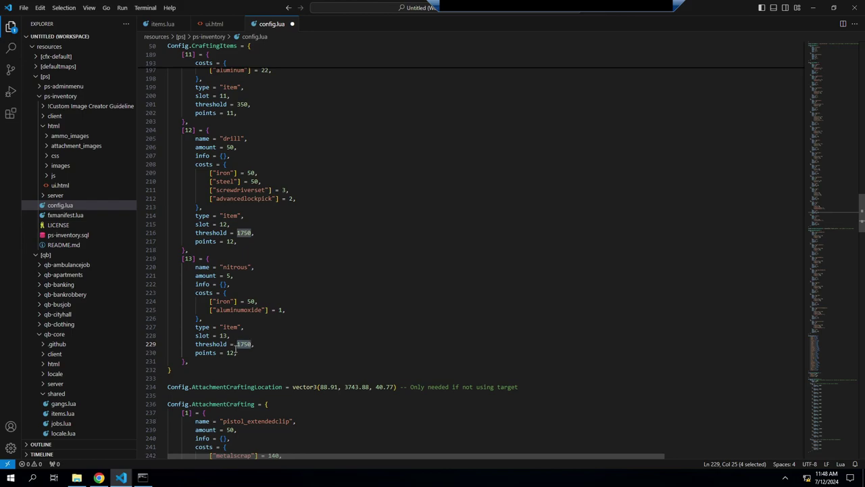
- Check the points of the nitrous entry and review the Config.AttachmentCrafting entries down to the last one
double_click(233, 353)
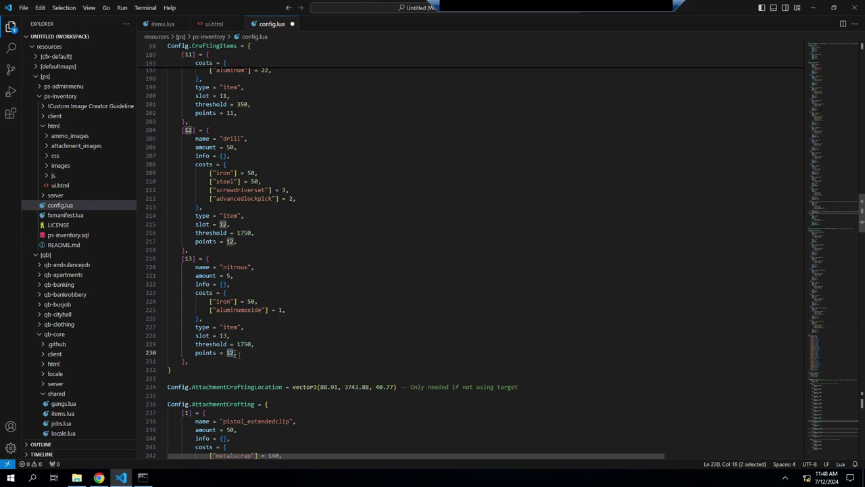
left_click(279, 361)
scroll(324, 336, "up", 6)
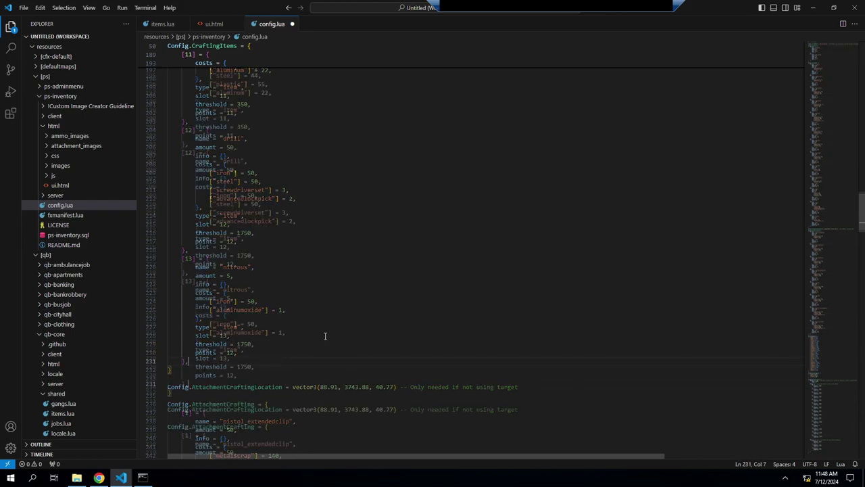
scroll(326, 329, "down", 10)
scroll(284, 291, "down", 4)
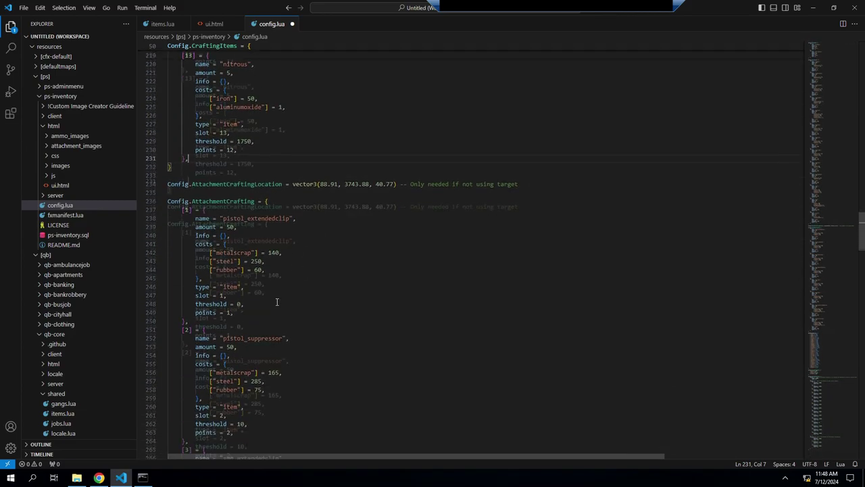
scroll(275, 261, "down", 7)
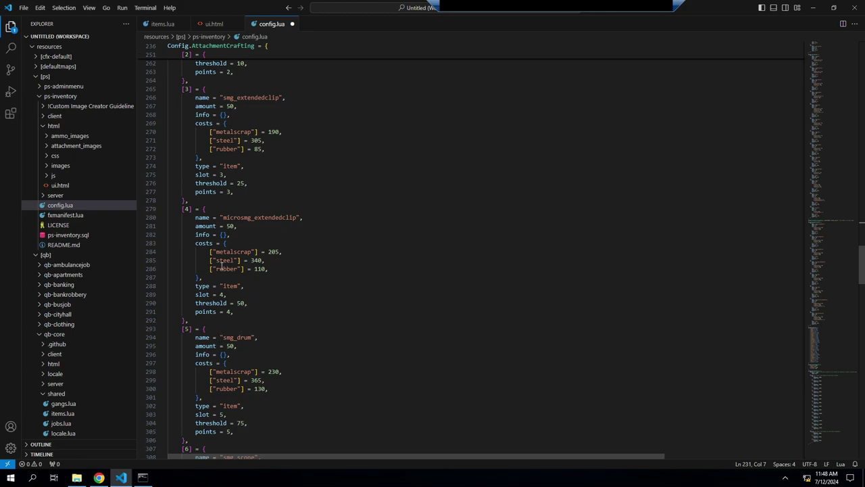
scroll(222, 266, "down", 3)
scroll(231, 326, "down", 2)
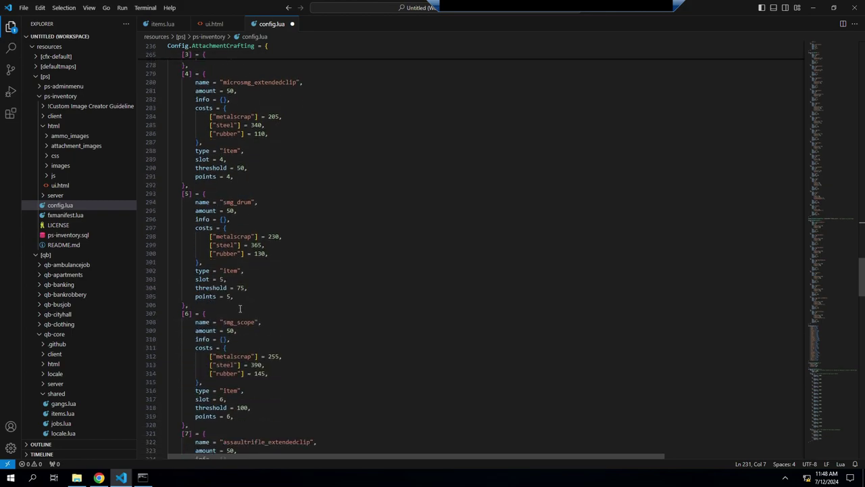
scroll(232, 322, "down", 5)
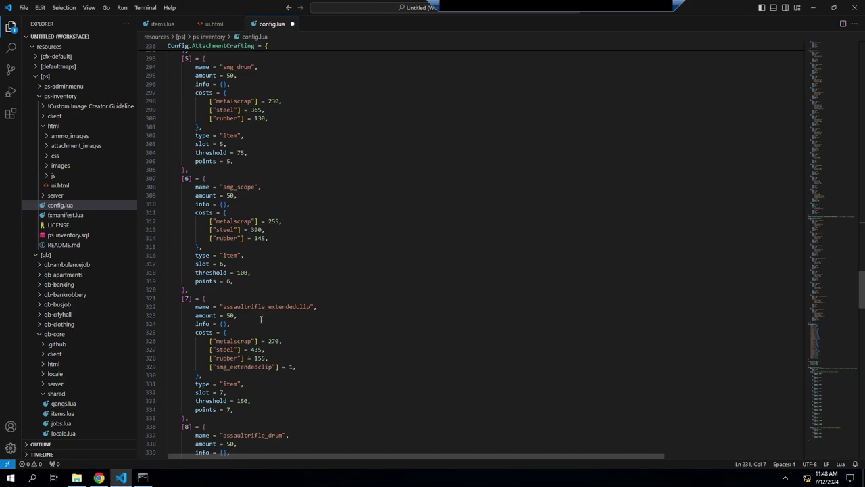
scroll(260, 319, "down", 7)
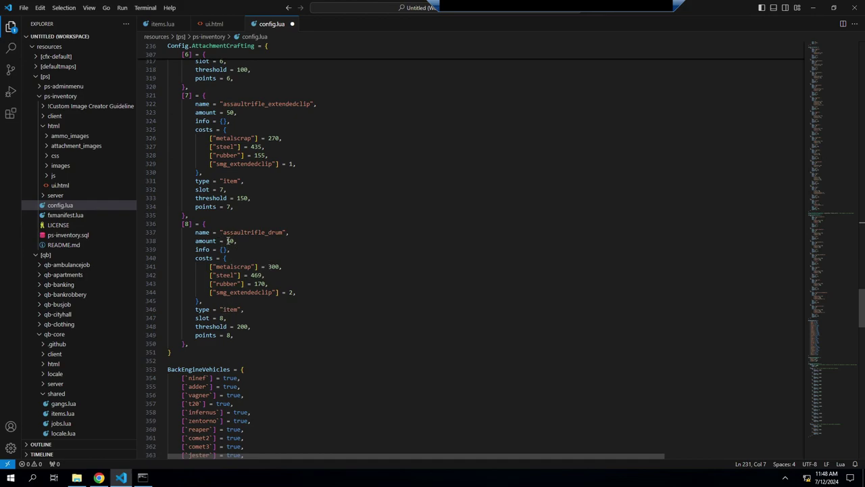
- Examine the name, amount, costs, slot, threshold and points of the assaultrifle_drum attachment entry
left_click_drag(225, 232, 283, 231)
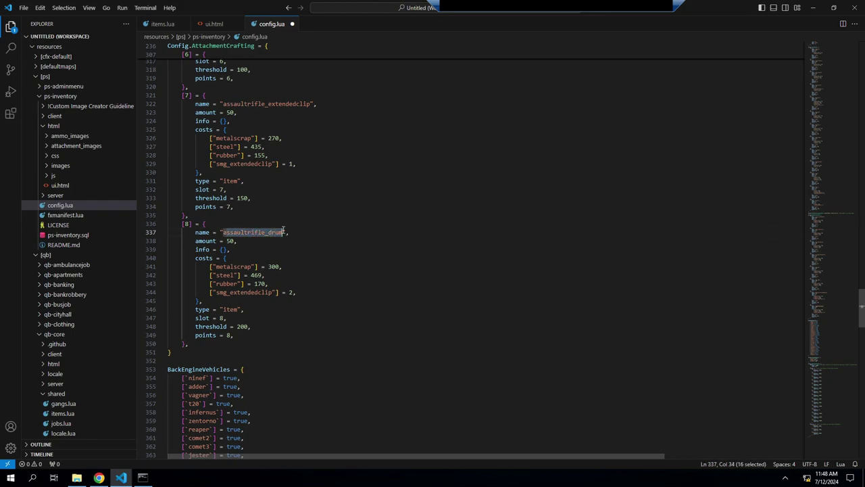
double_click(228, 240)
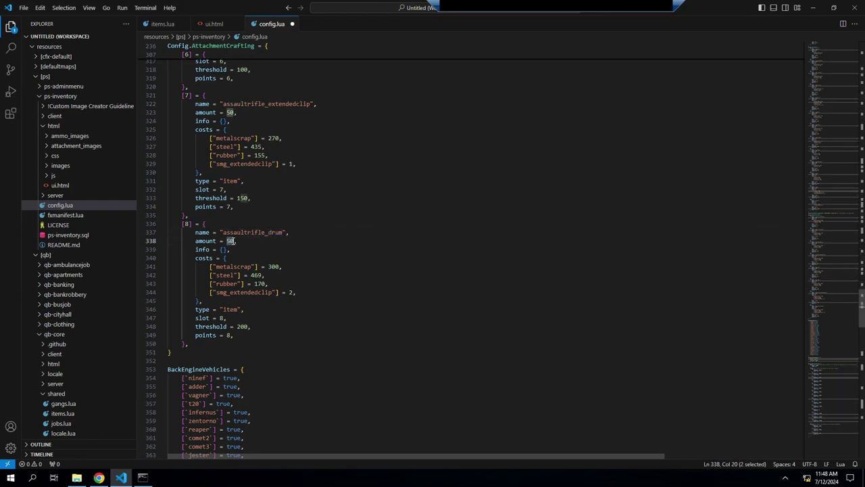
left_click_drag(265, 267, 290, 292)
left_click_drag(217, 318, 249, 326)
double_click(230, 335)
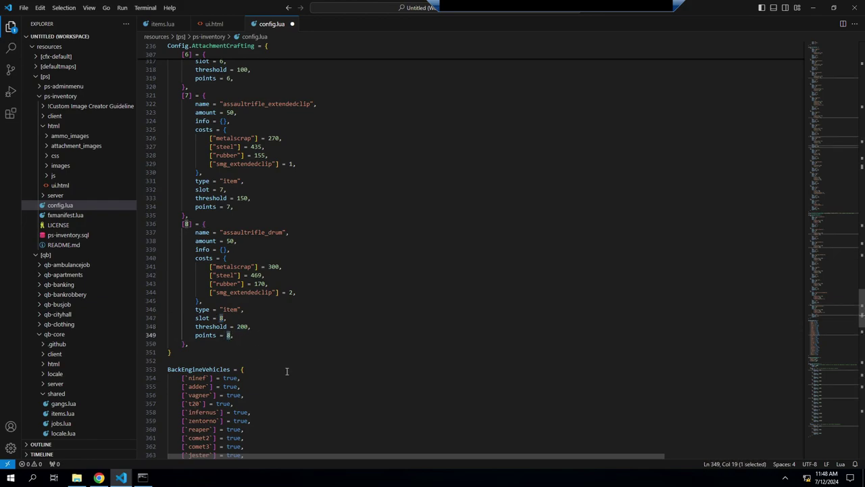
- Save config.lua and switch to the FiveM game
key("ctrl+s")
scroll(276, 352, "down", 3)
scroll(172, 152, "up", 20)
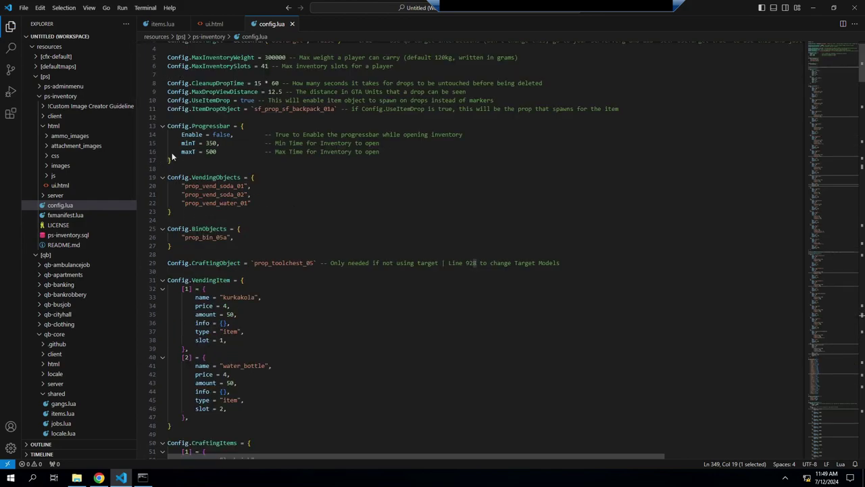
left_click(814, 8)
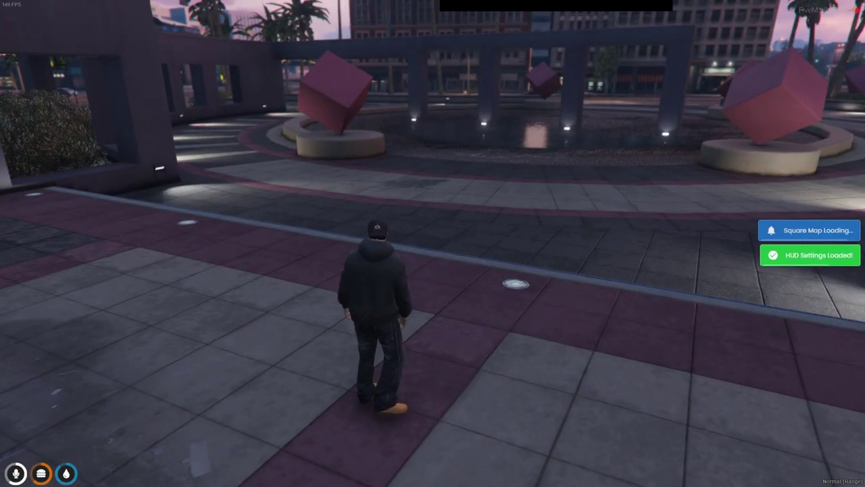
- Drop the three bottles of water from the player inventory onto the ground and walk around the dropped backpack
key("Tab")
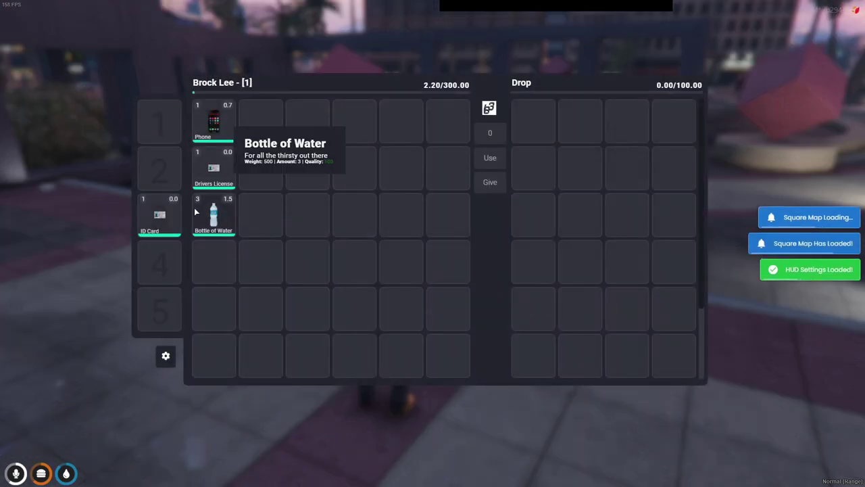
left_click_drag(194, 212, 533, 122)
key("Escape")
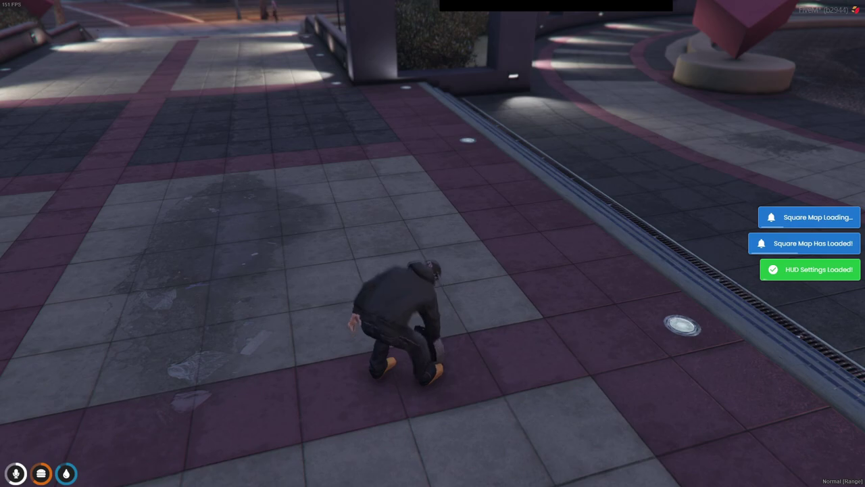
key("s")
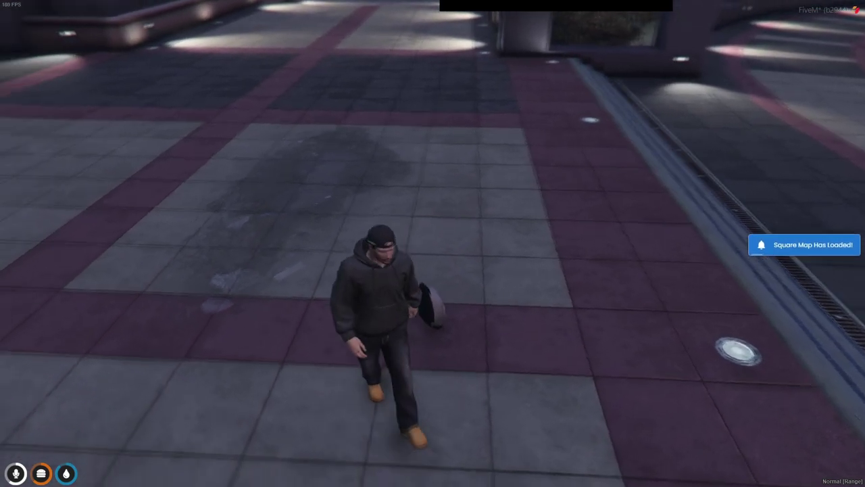
key("w")
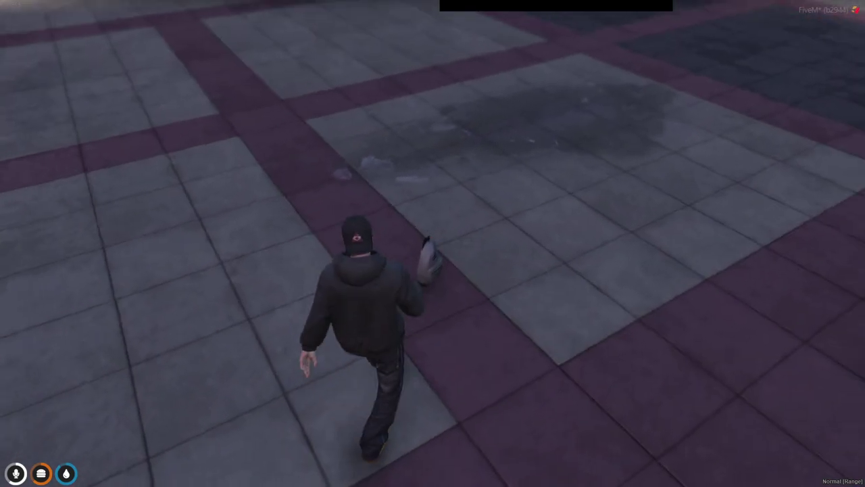
key("w")
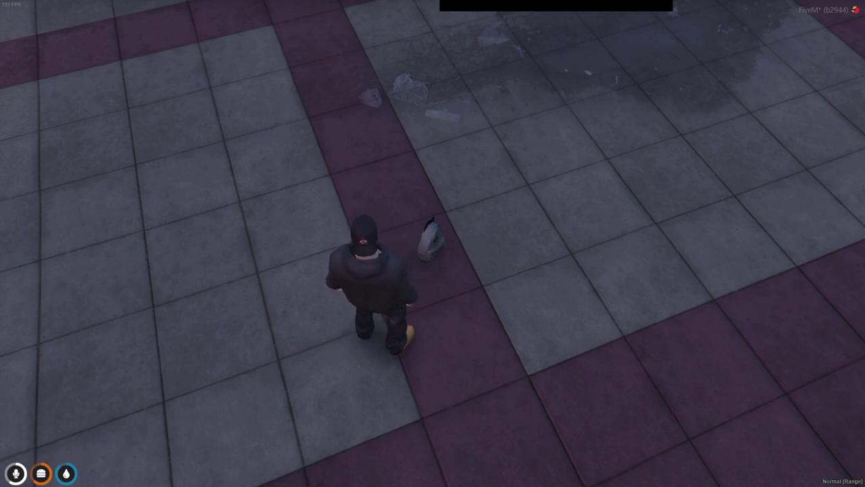
- Take the bottles of water out of the dropped backpack and put them back in the player inventory
key("Tab")
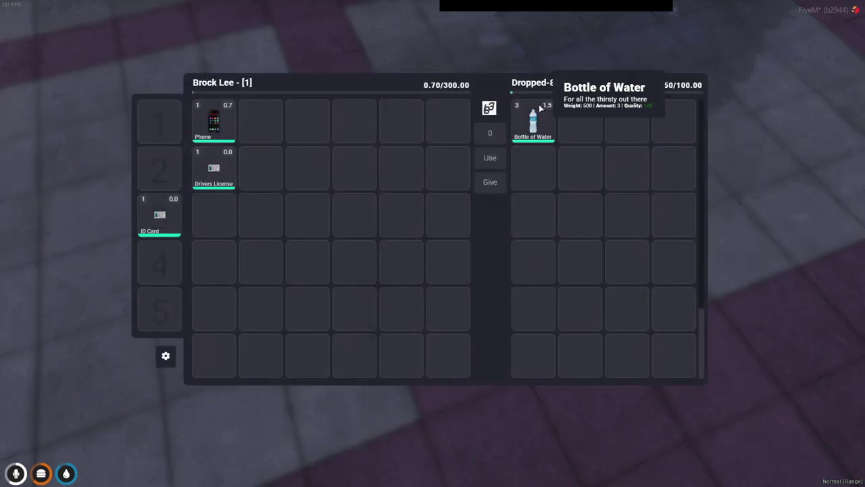
left_click_drag(539, 104, 265, 250)
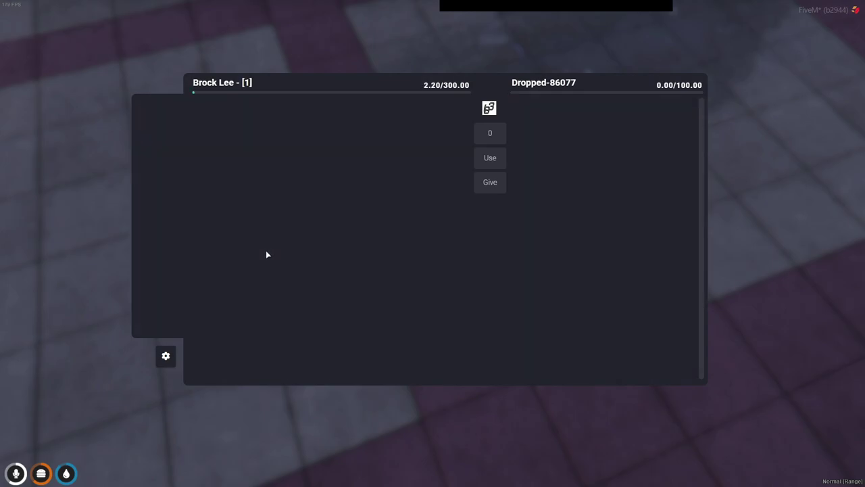
key("Escape")
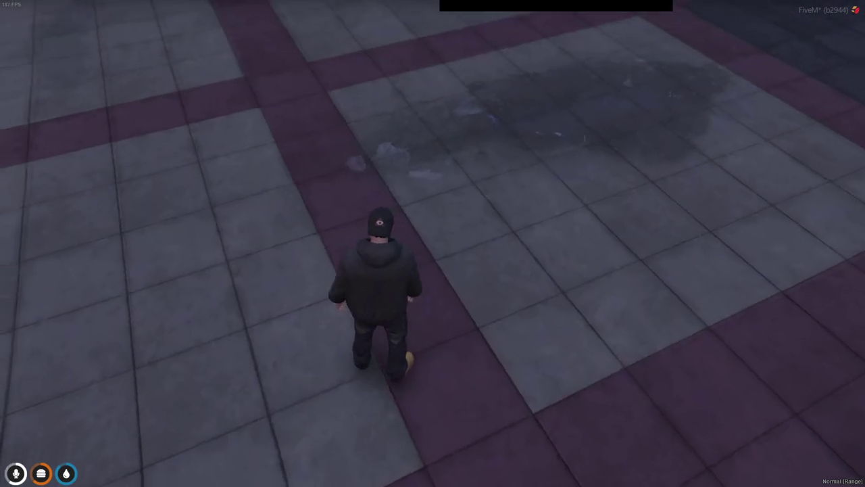
- Drop the bottles of water again and check the inventory from a distance to the backpack
key("Tab")
left_click_drag(212, 211, 550, 113)
key("Escape")
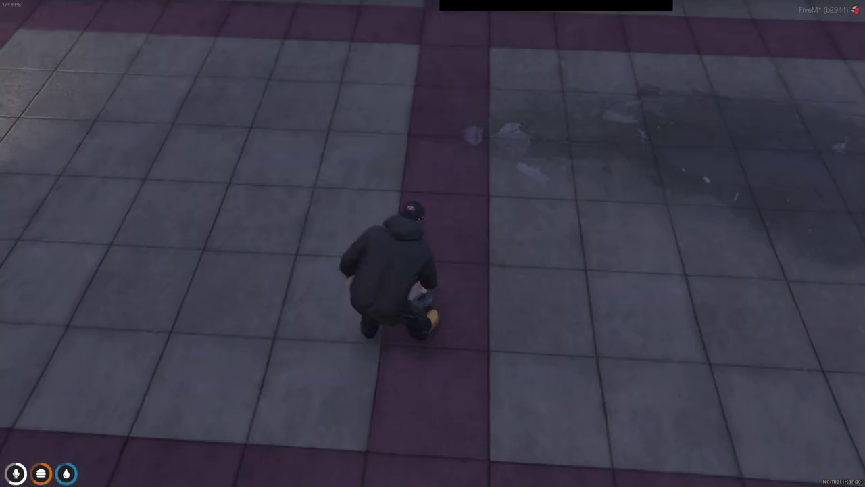
key("w")
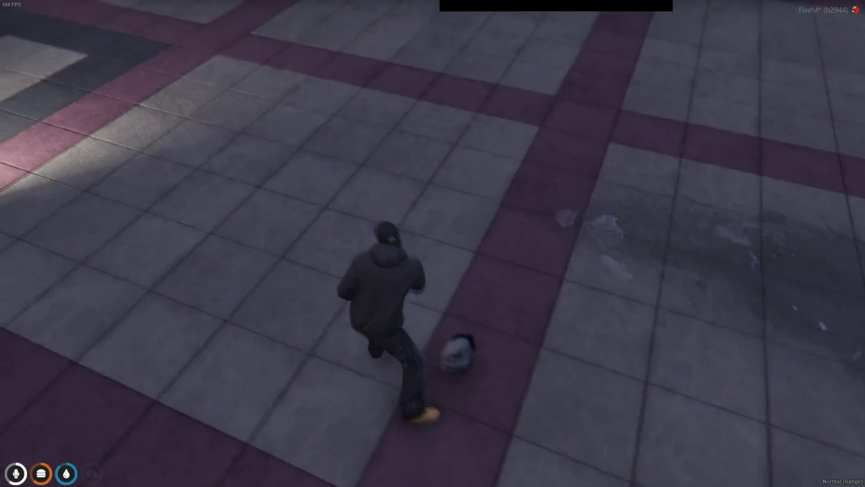
key("w")
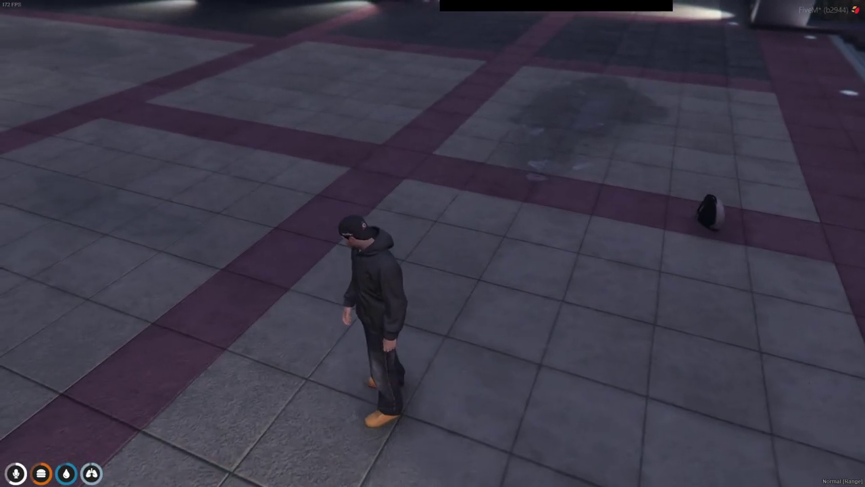
key("Tab")
key("Escape")
- Walk back to the backpack and return the bottles of water to the player inventory
key("w")
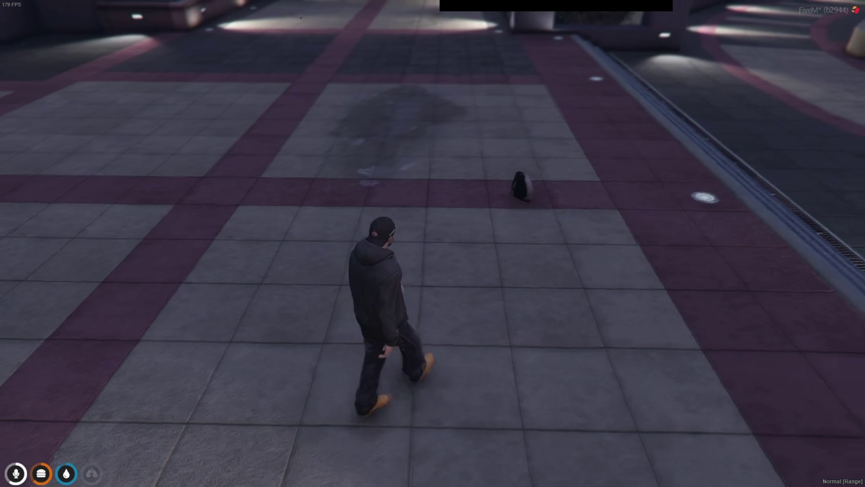
key("w")
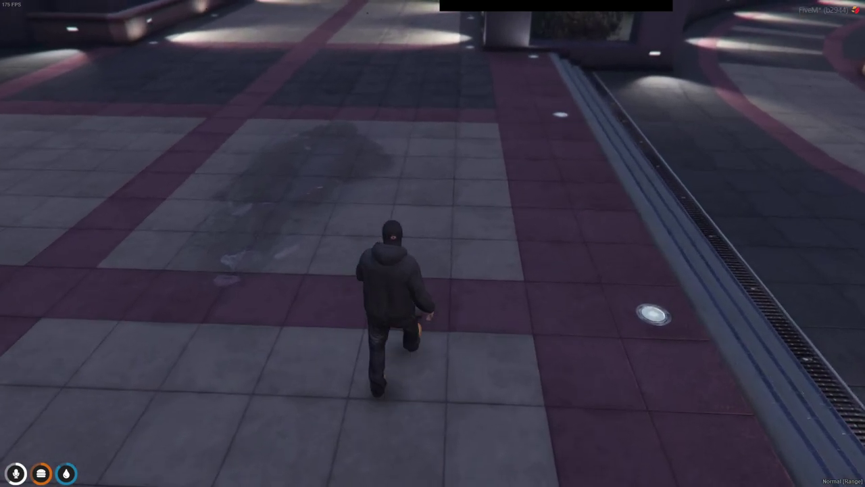
key("w")
key("Tab")
left_click_drag(532, 121, 215, 216)
key("Escape")
key("w")
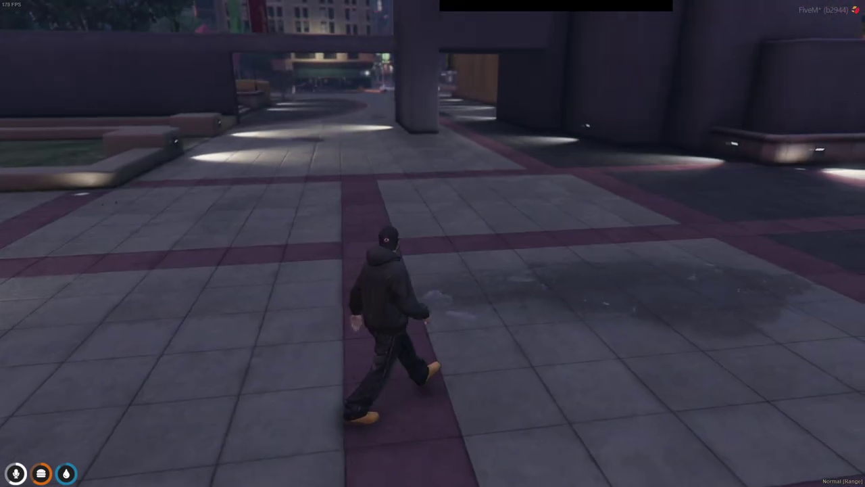
key("w")
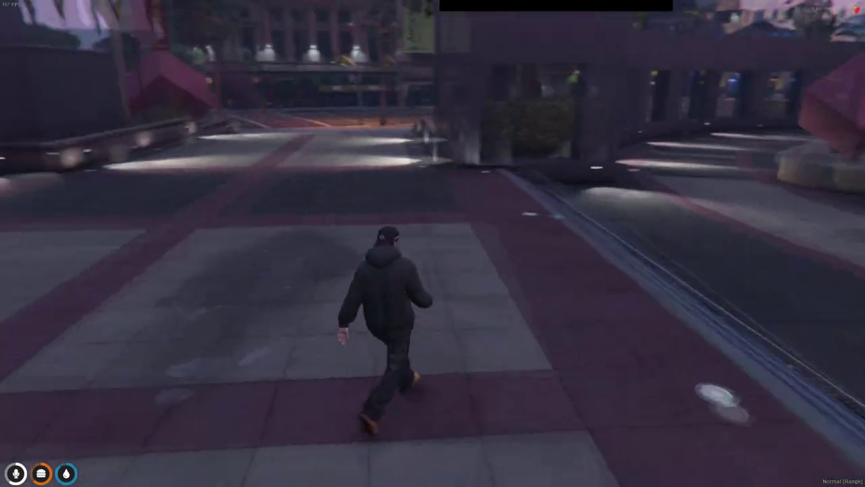
key("w")
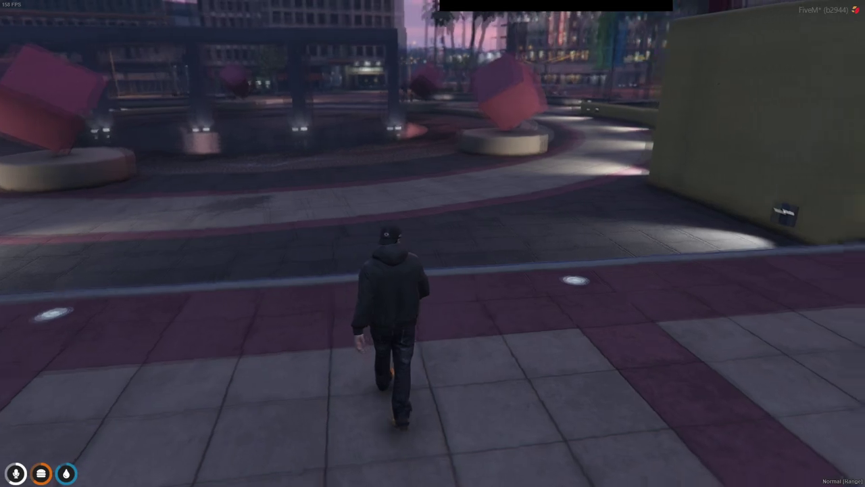
key("w")
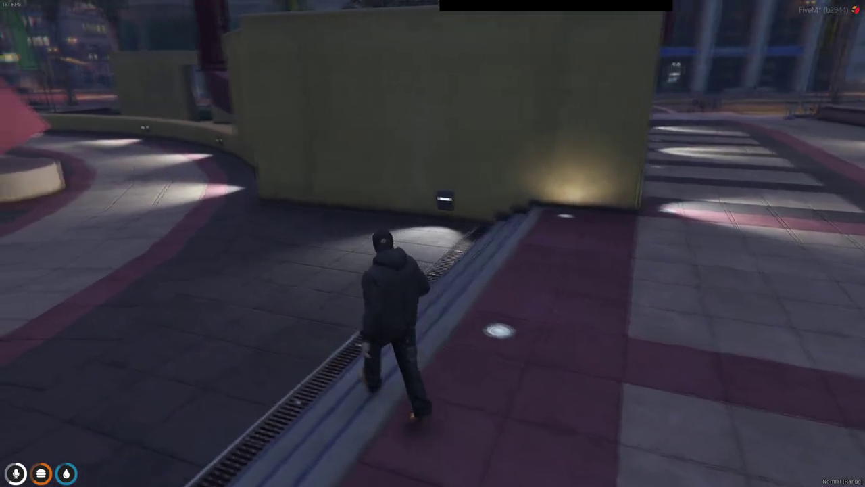
key("w")
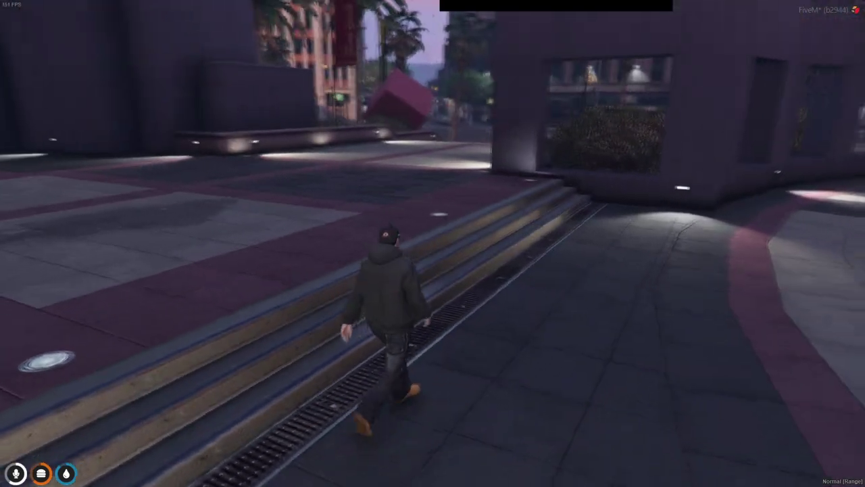
key("w")
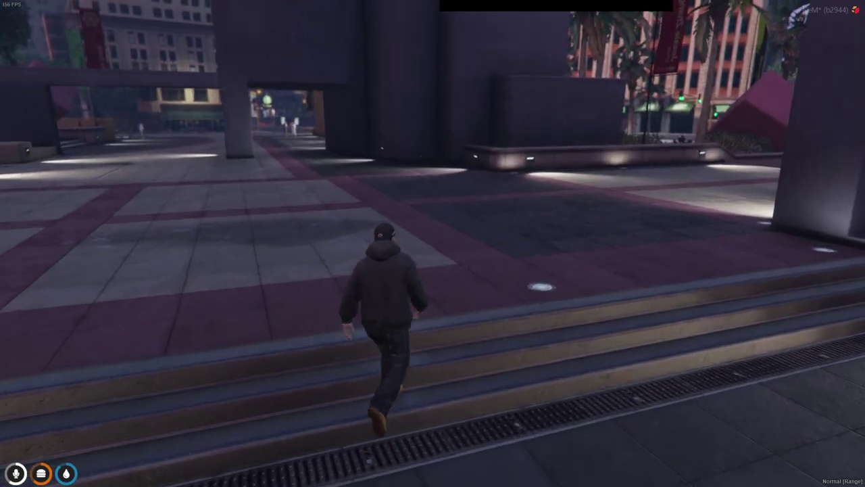
key("w")
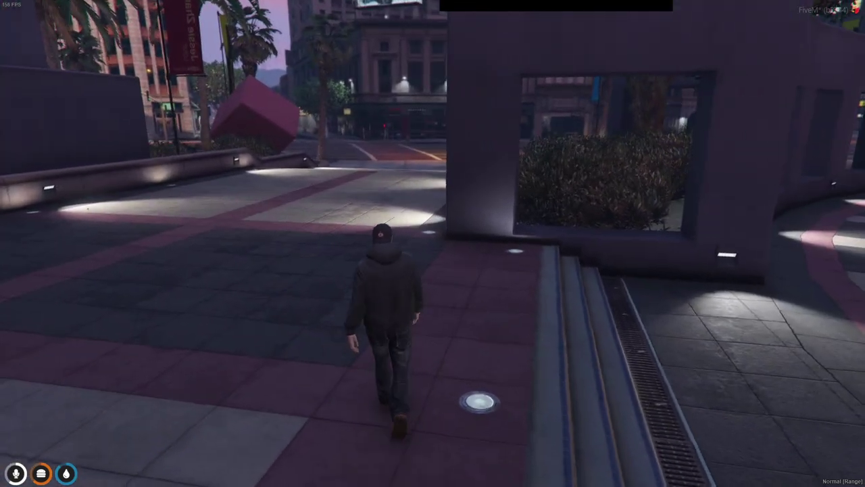
key("w")
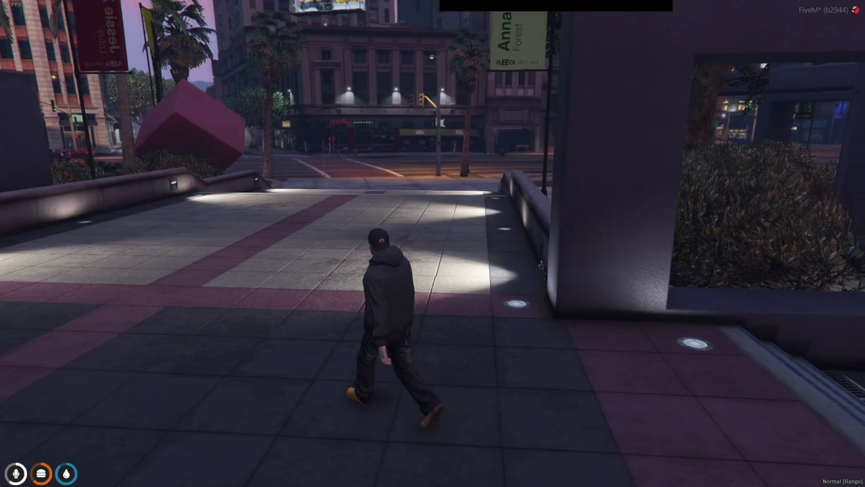
key("w")
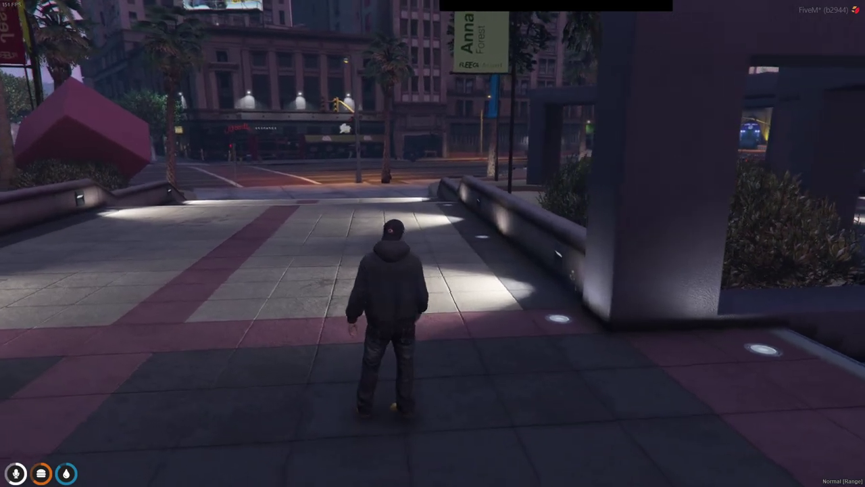